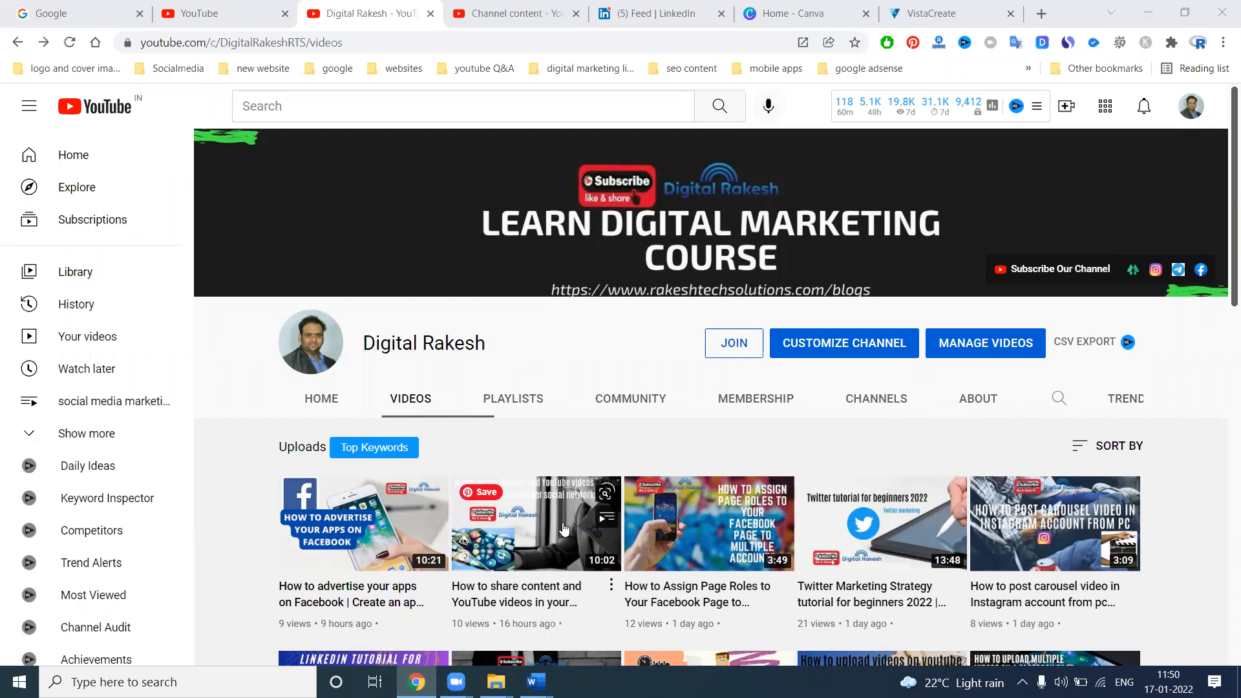
Step: Open the details of the video about sharing content in Facebook and other social networks, and append "| Digital Rakesh" to its title
click(946, 348)
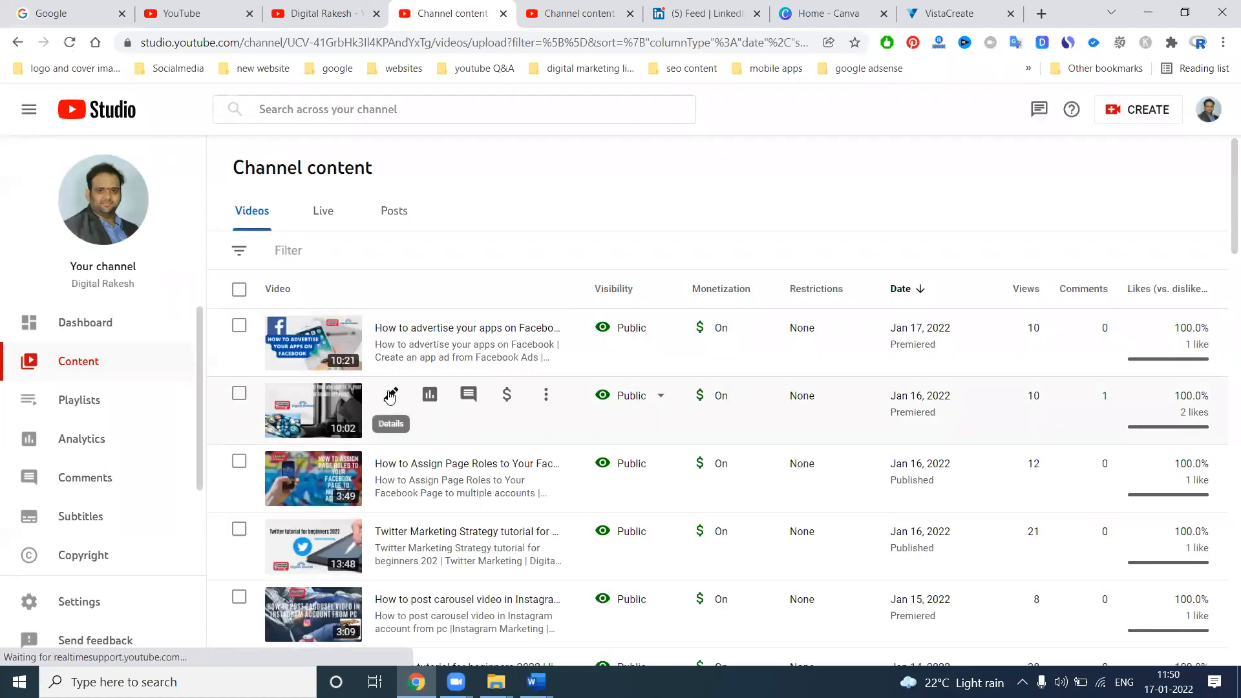
click(390, 396)
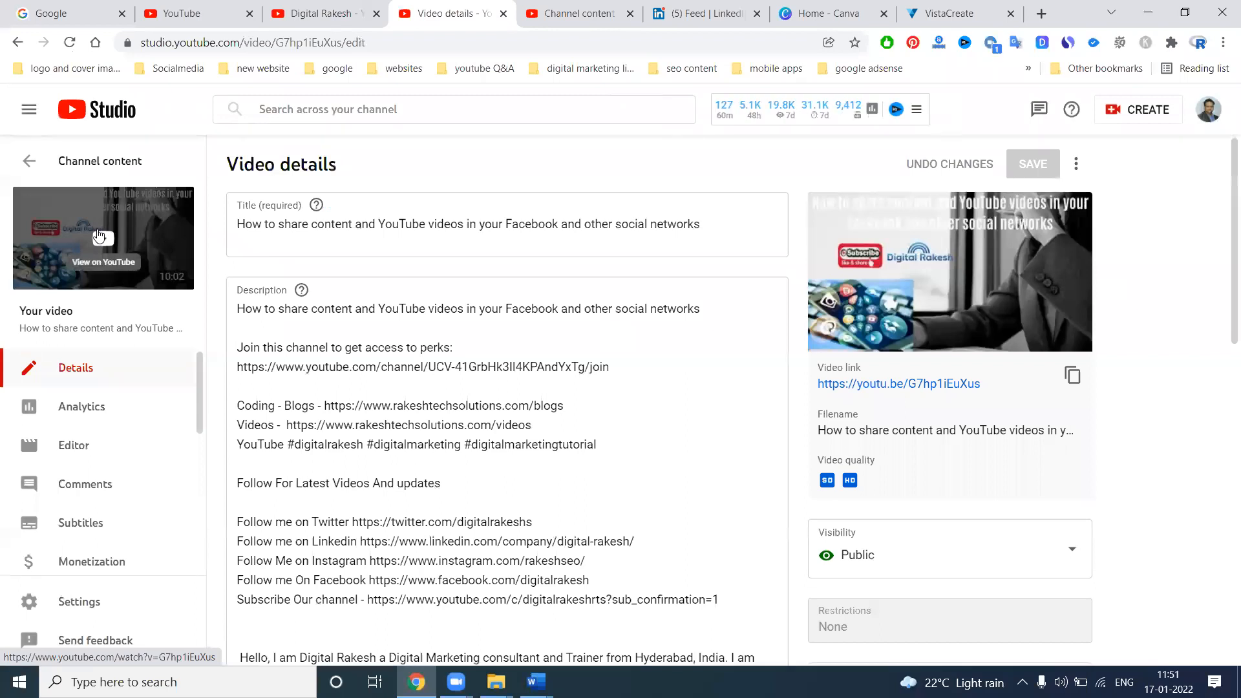
click(702, 224)
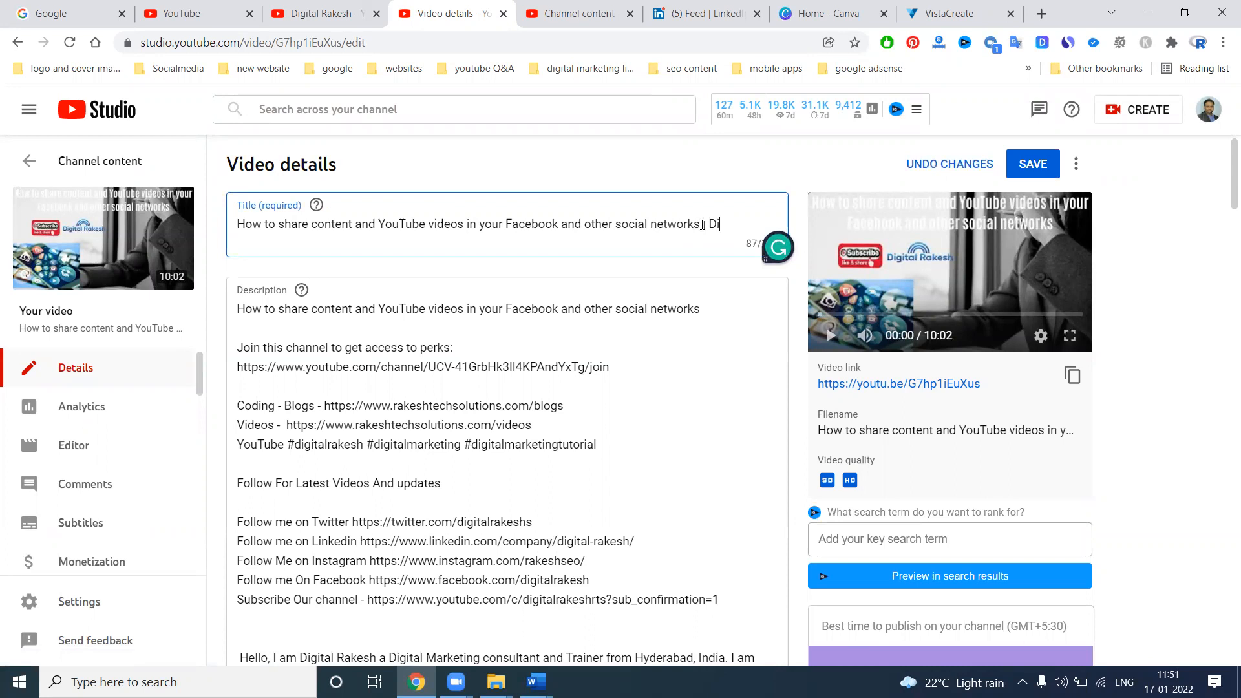
text(| Digital Rakesh)
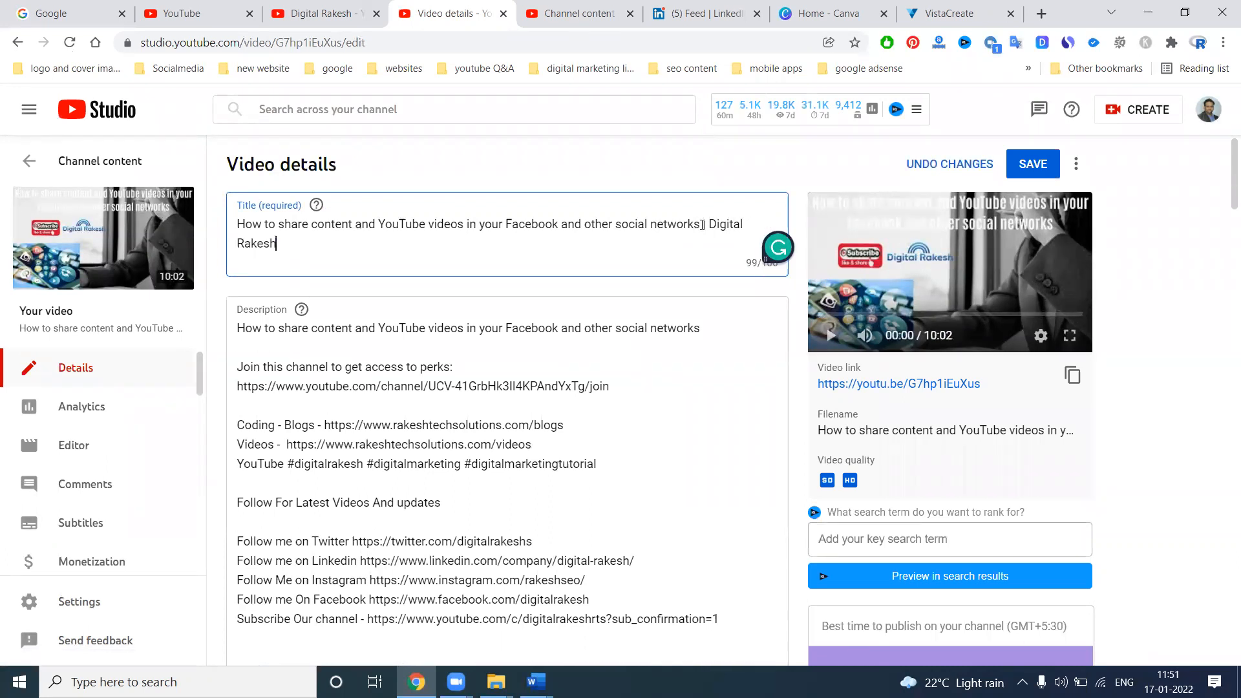
Step: Replace the description's first line with a copy of the full video title and save the video details
key(ctrl+a)
key(ctrl+c)
triple_click(597, 329)
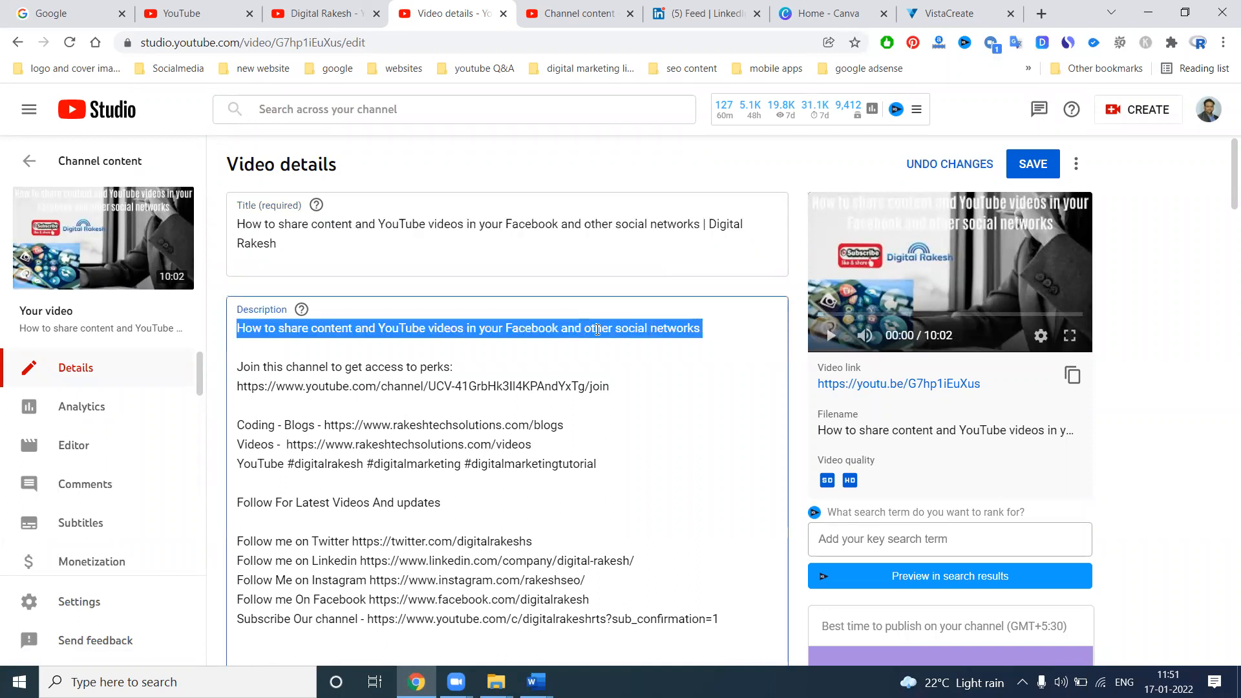
key(ctrl+v)
scroll(1099, 383, down, 10)
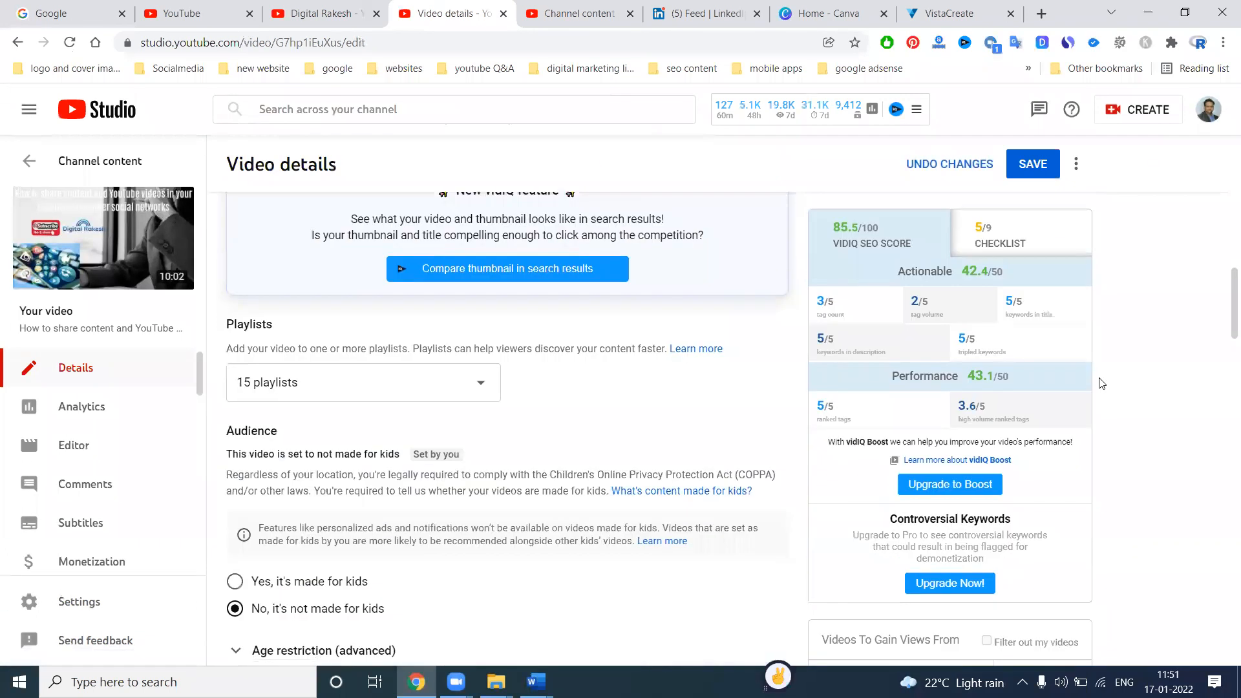
scroll(1101, 383, up, 8)
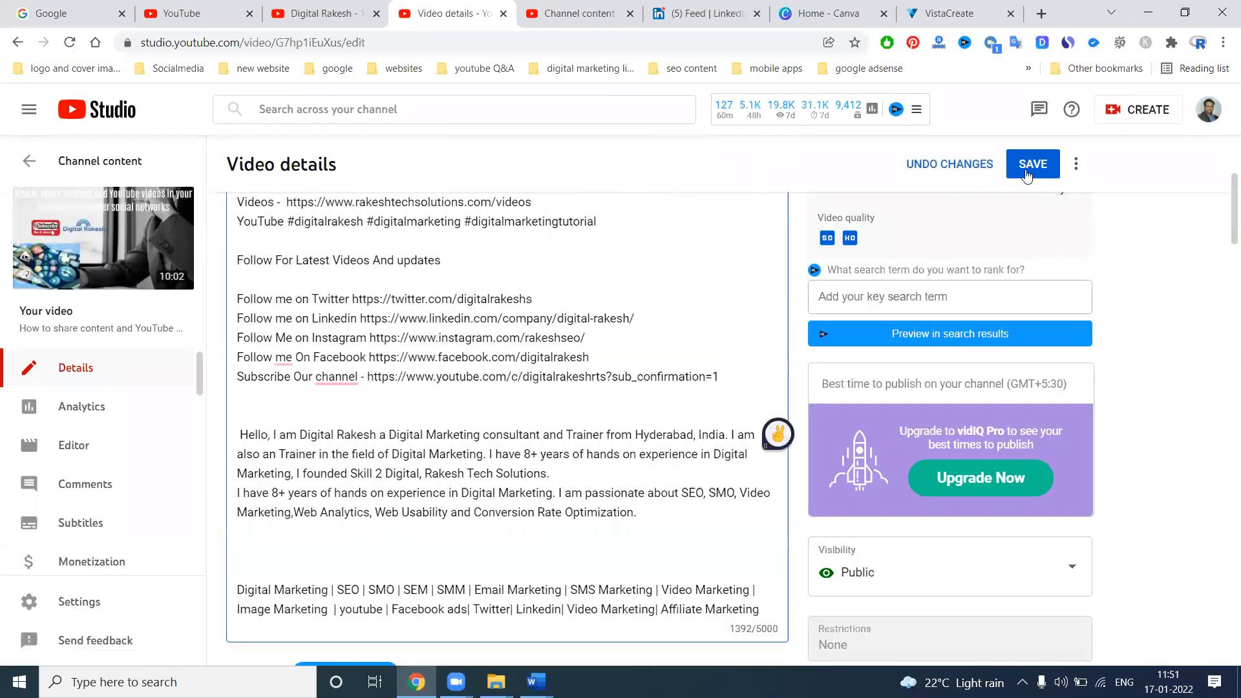
click(1026, 169)
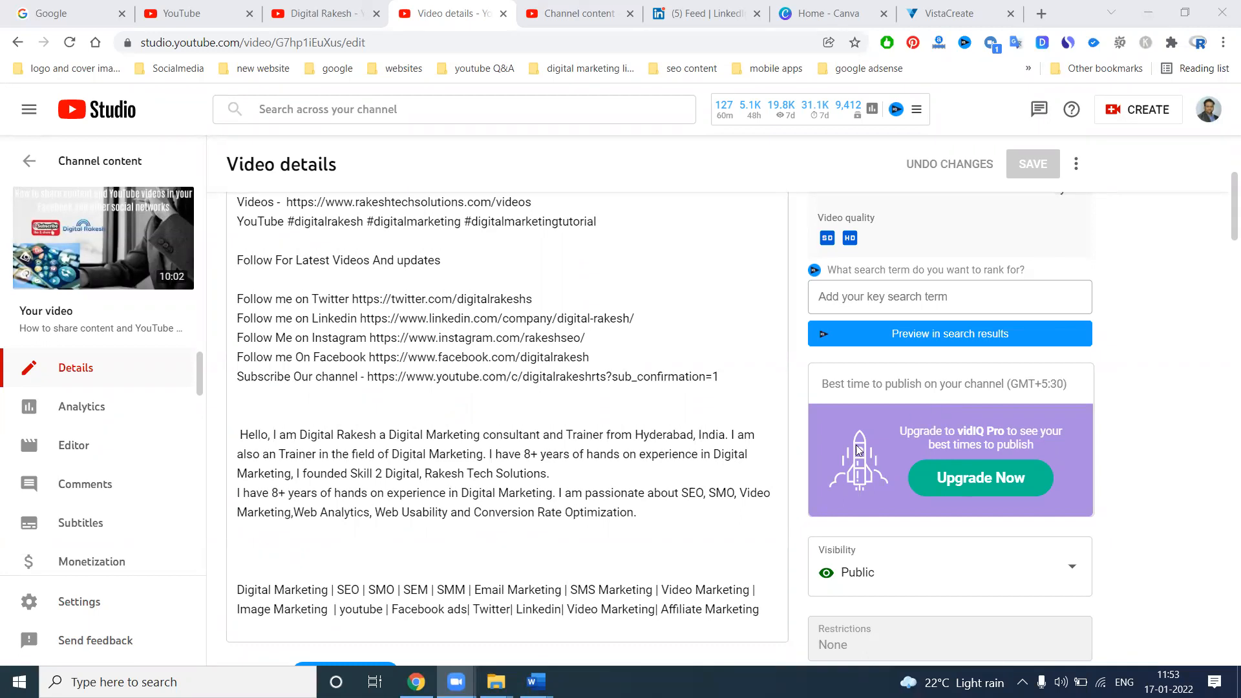
Step: Check the options of the video's current thumbnail and highlight the title text before the separator
scroll(377, 323, down, 7)
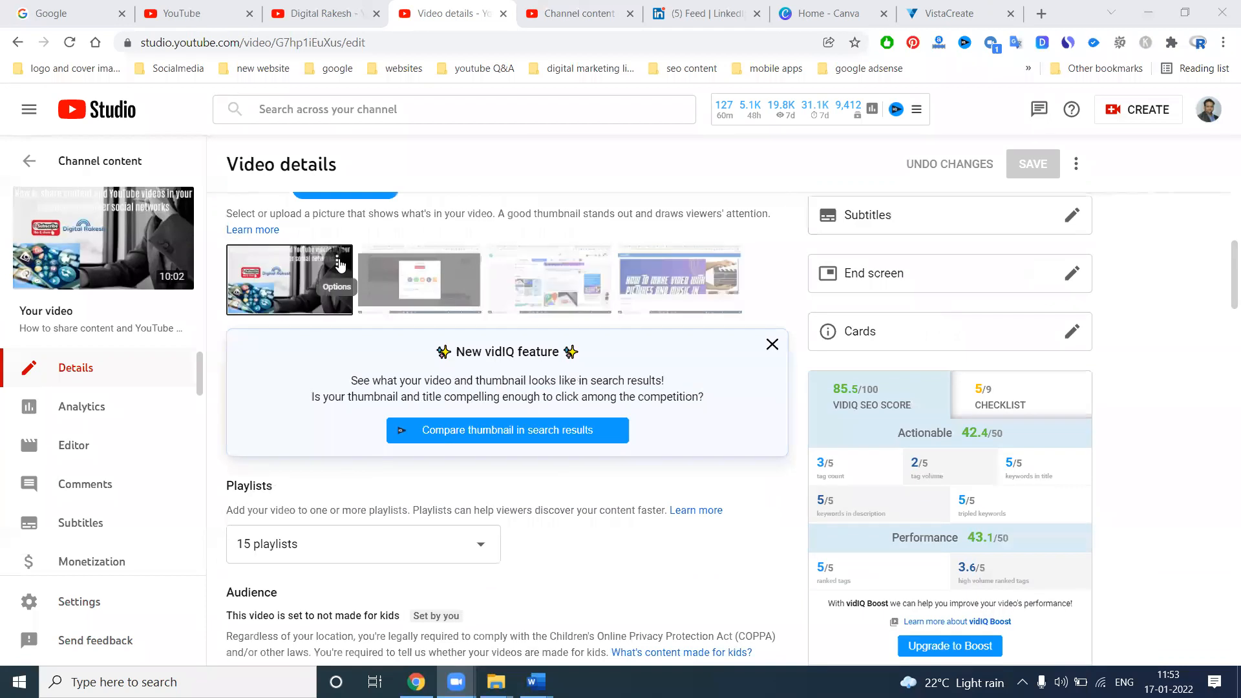
click(337, 261)
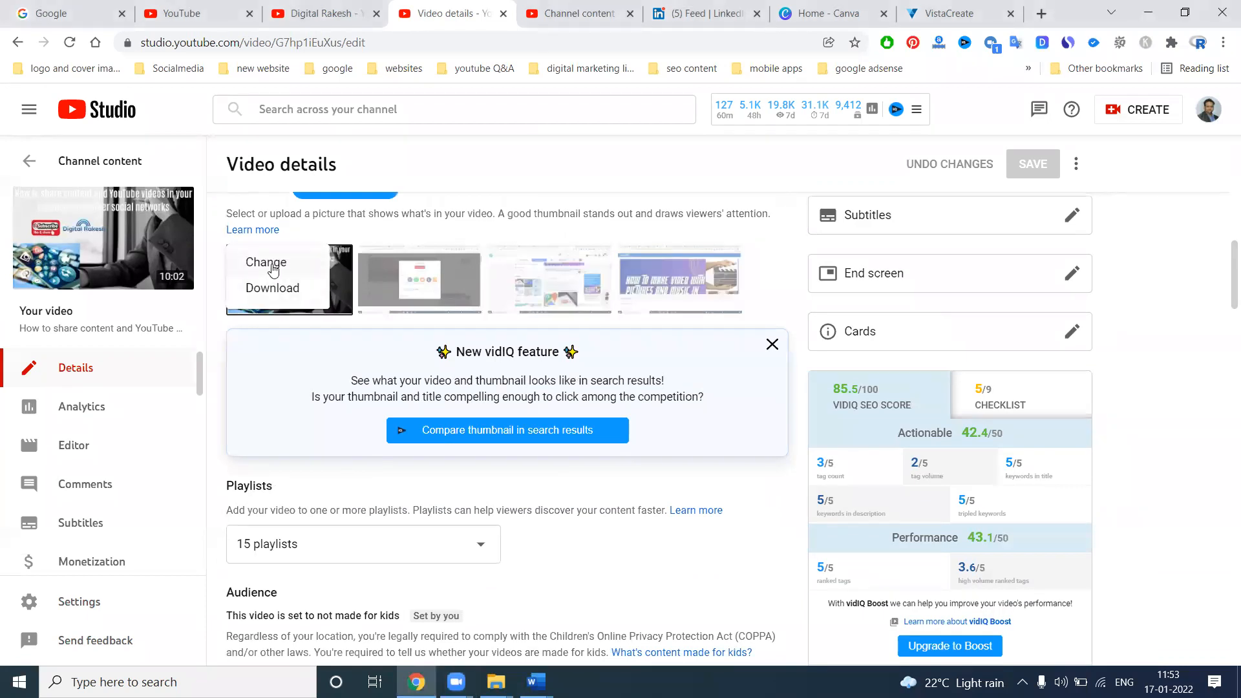
click(1156, 346)
scroll(1156, 343, up, 10)
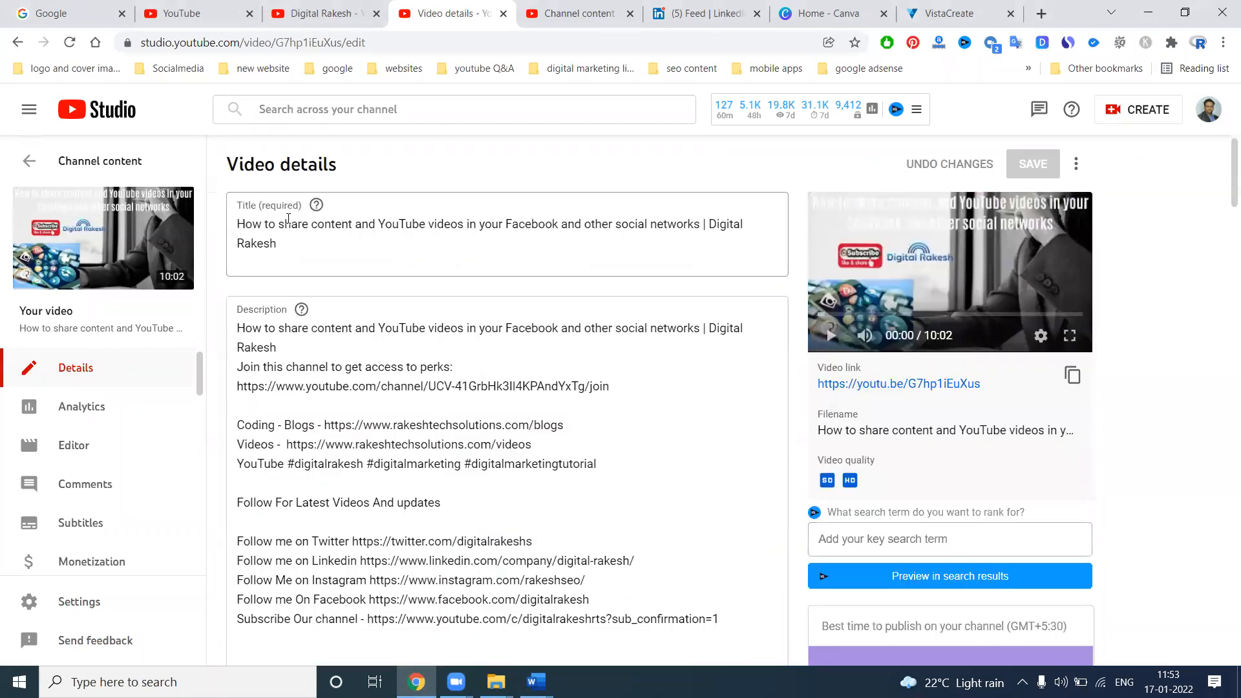
drag(237, 225, 698, 221)
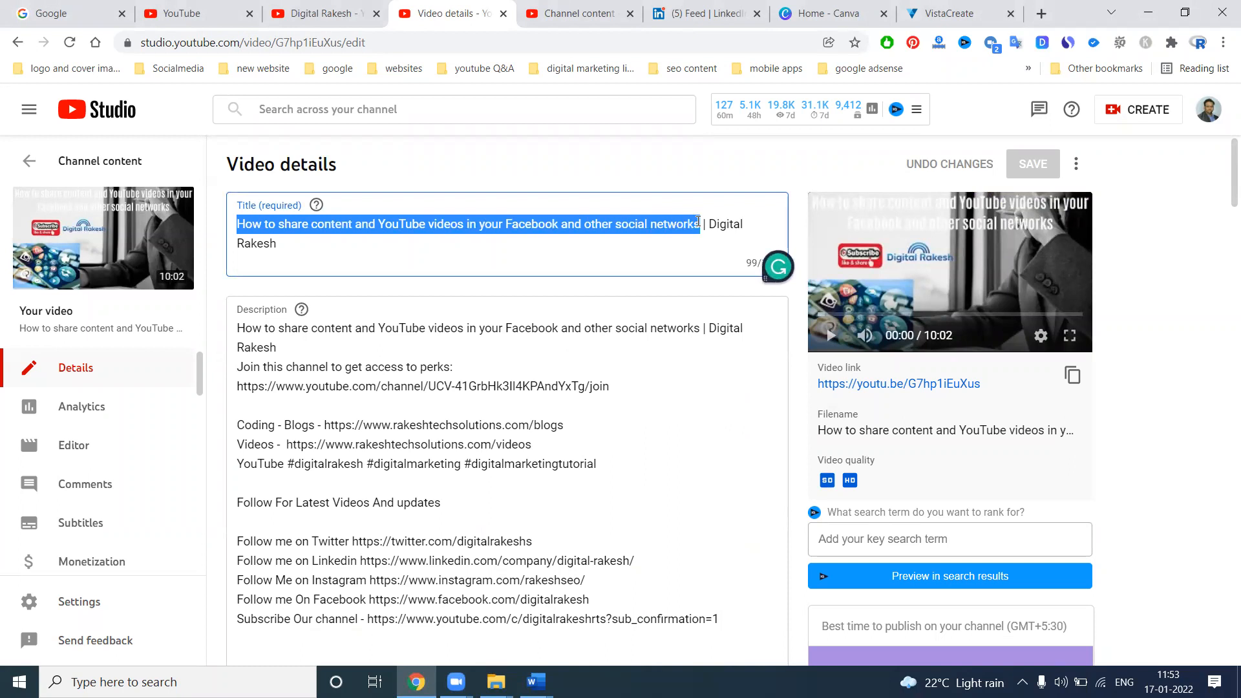
Step: Switch to VistaCreate and start a new YouTube Thumbnail design
click(817, 14)
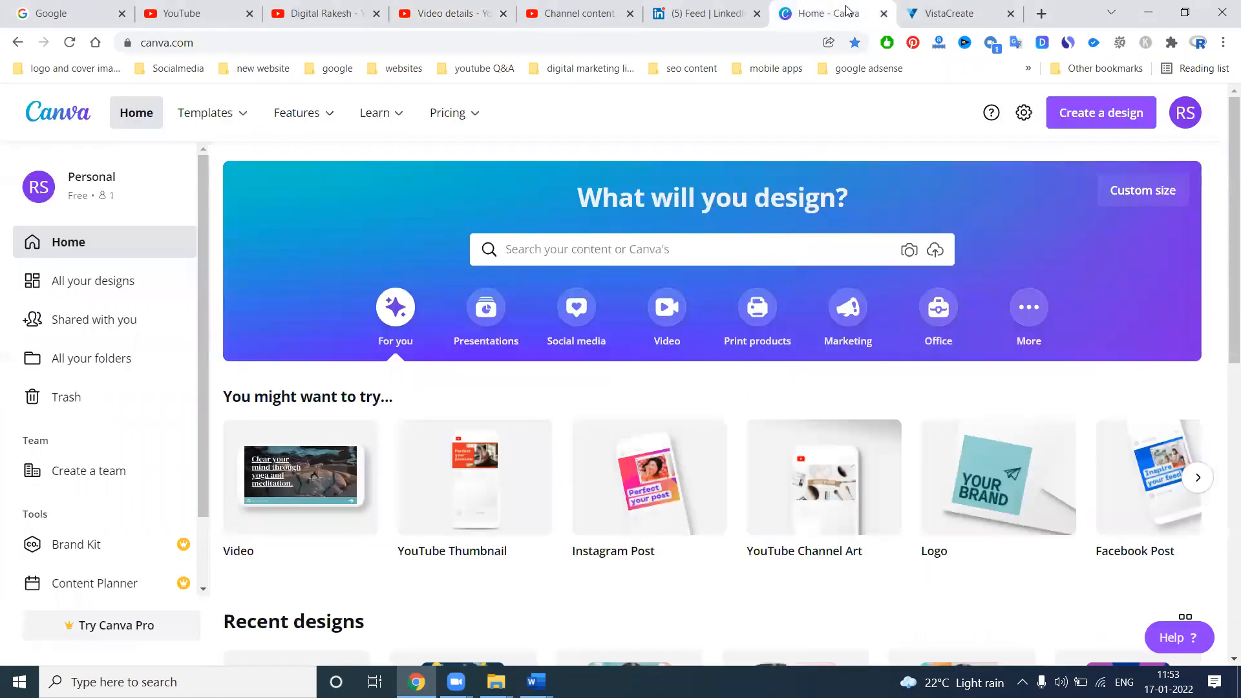
click(922, 13)
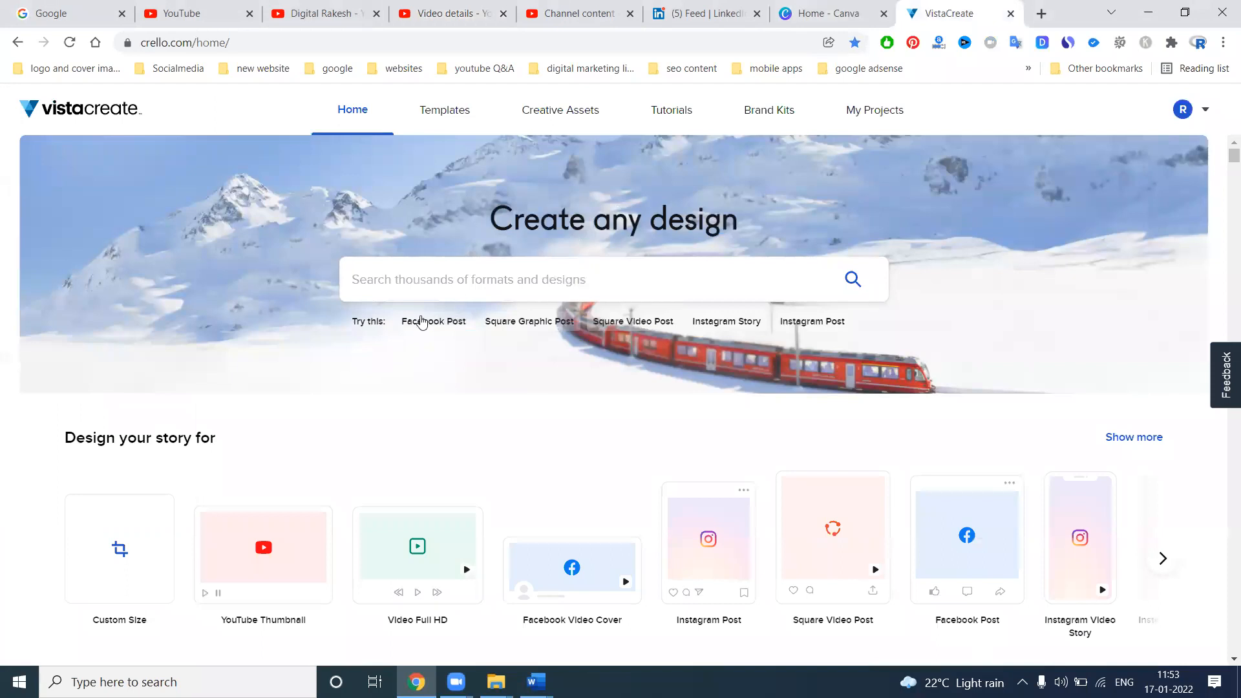
scroll(418, 324, down, 3)
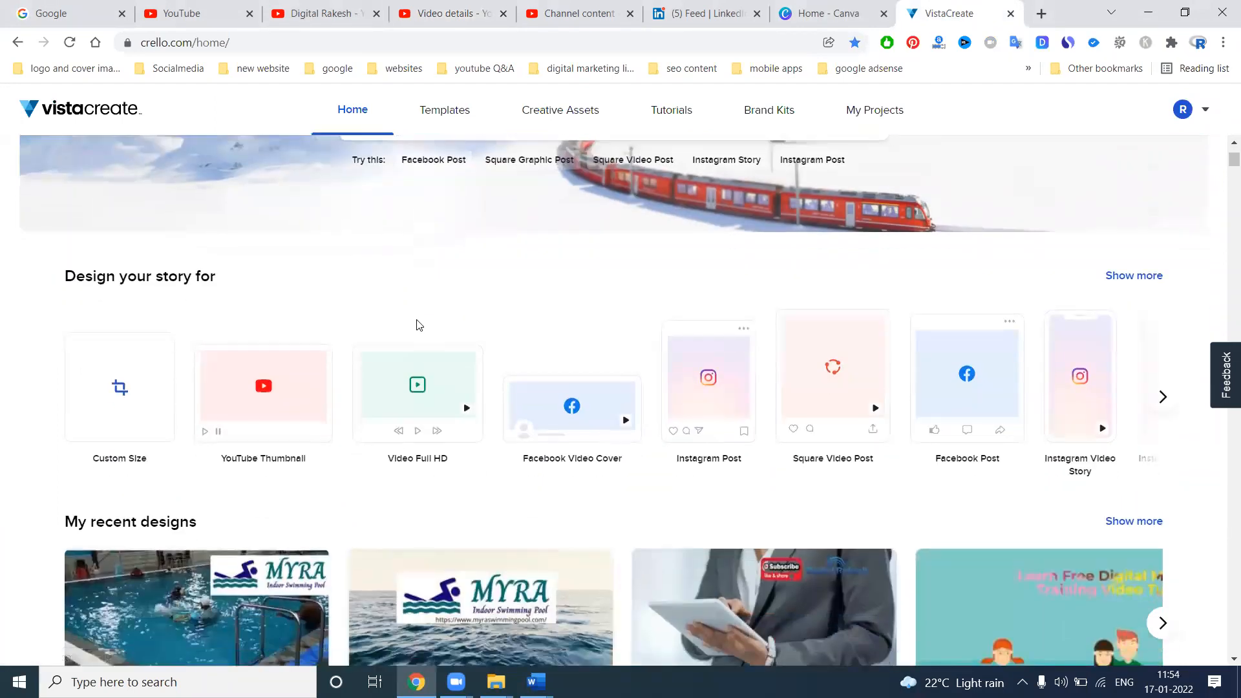
click(263, 375)
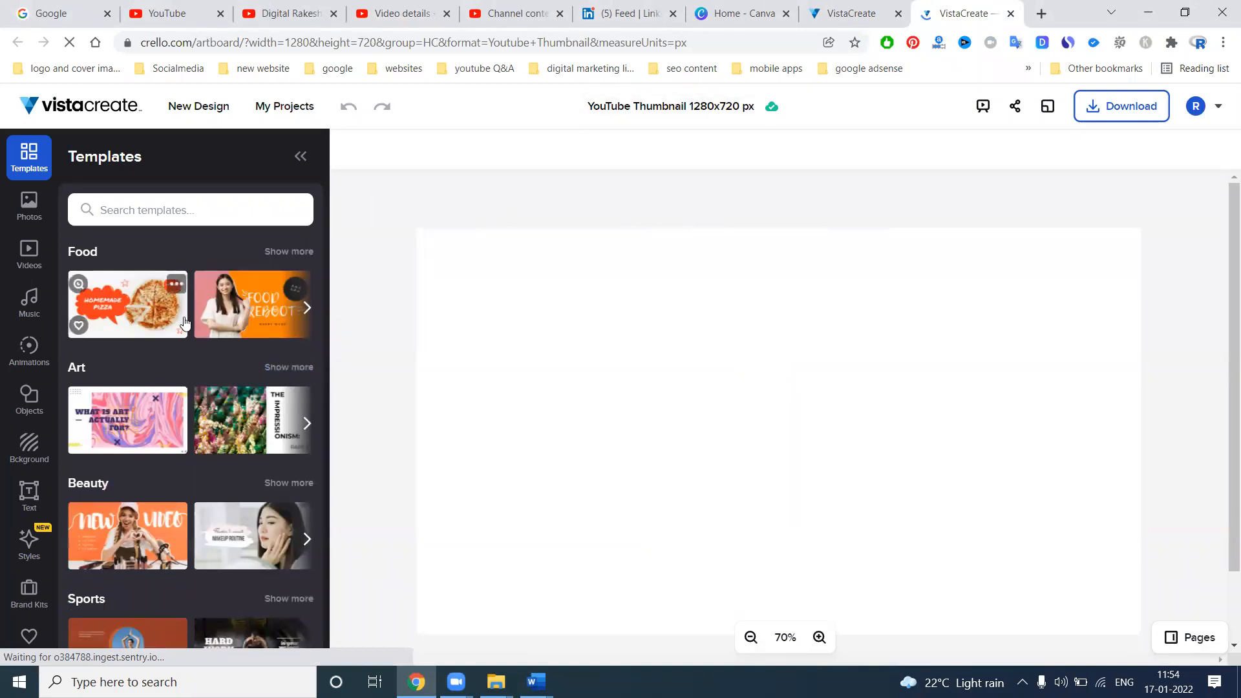
Step: Search the free photos for "youtube" and try the photo of the man with social media words on the canvas
click(28, 204)
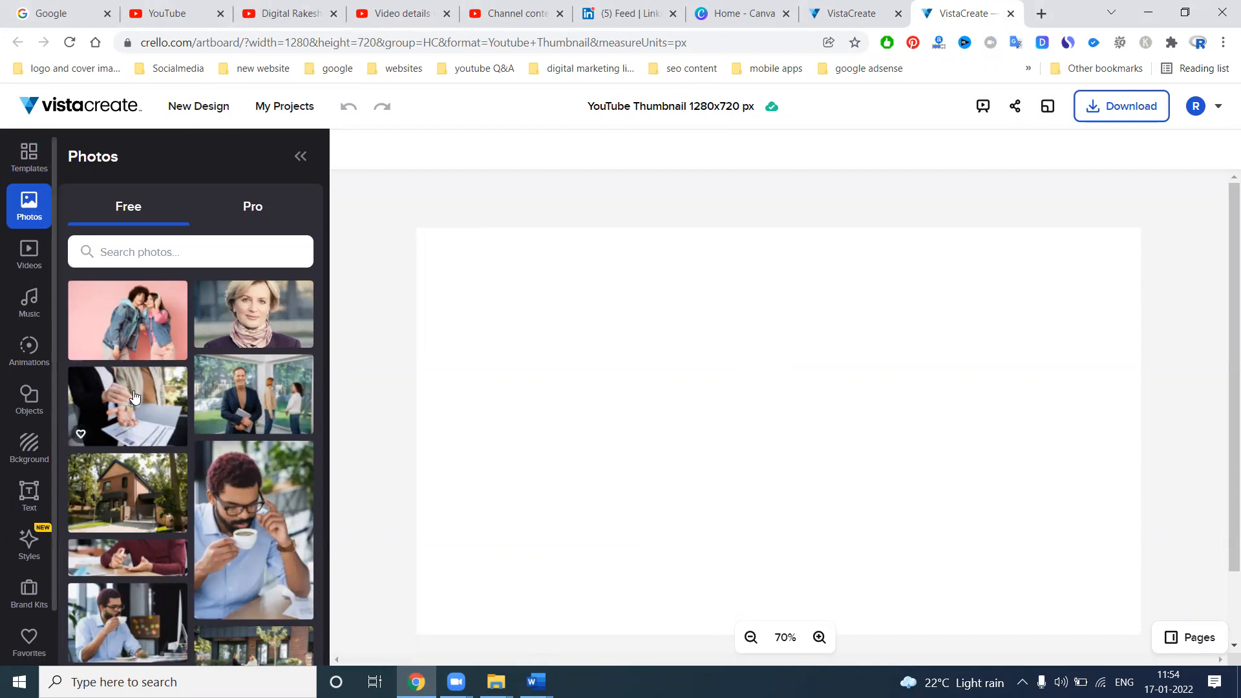
click(112, 256)
text(youtube)
key(Return)
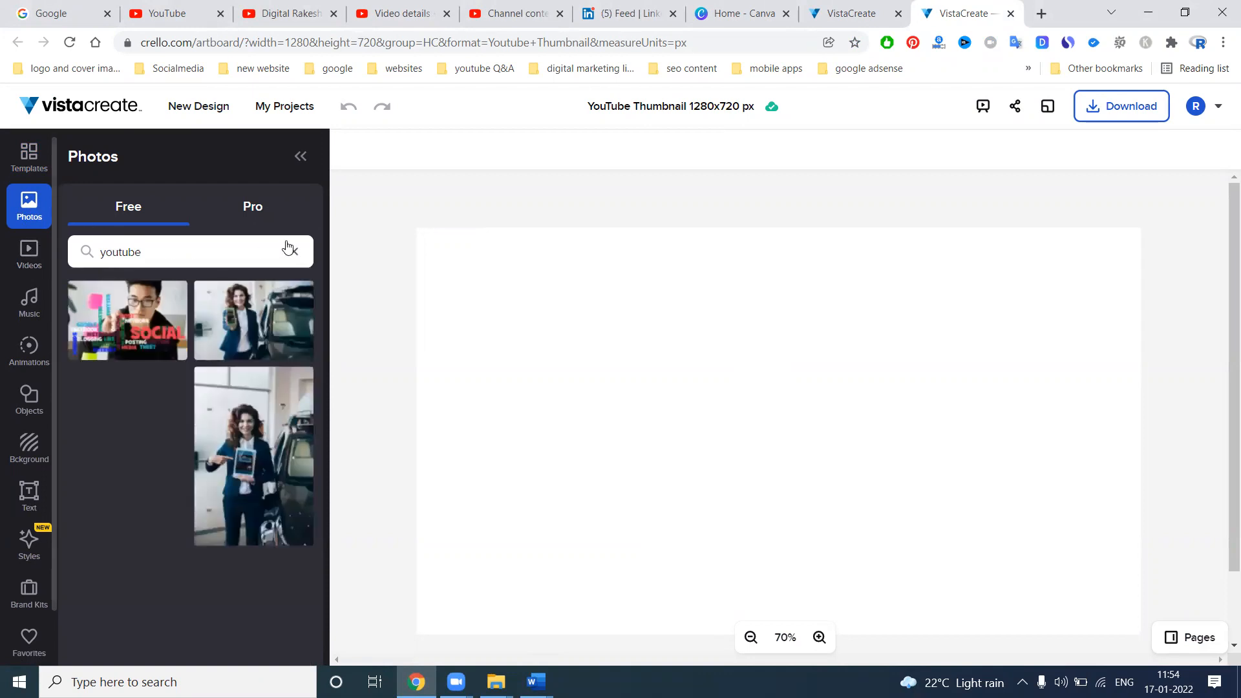
click(124, 315)
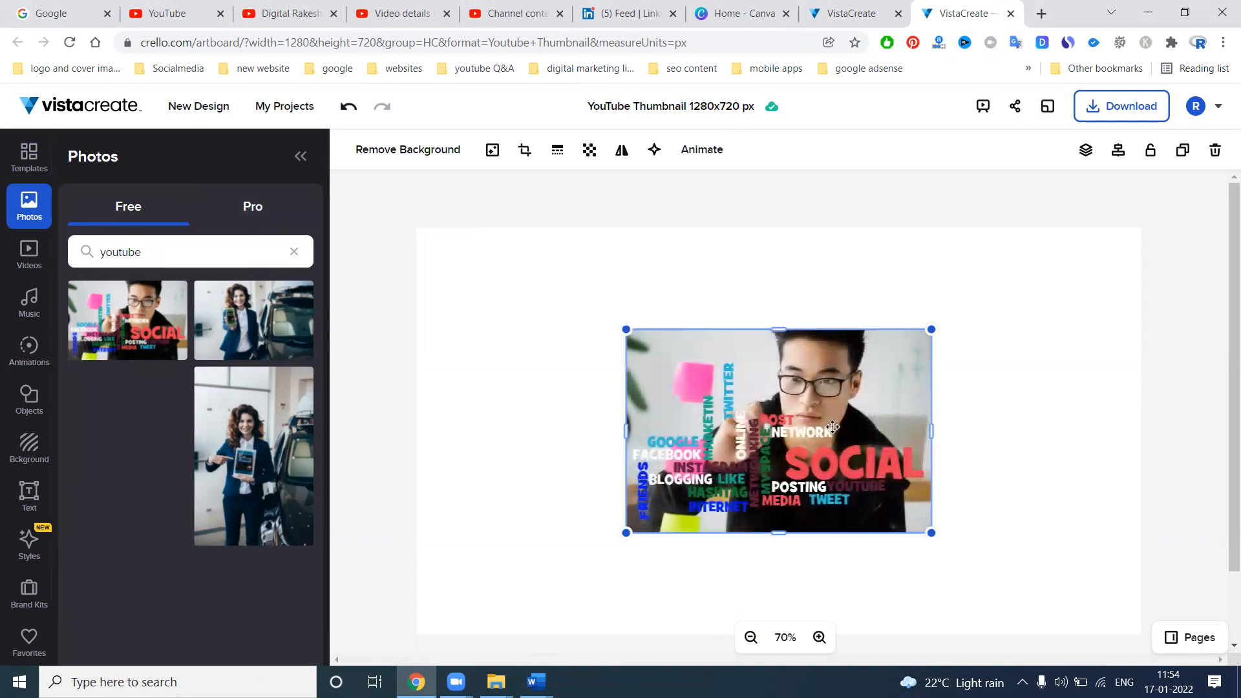
key(Delete)
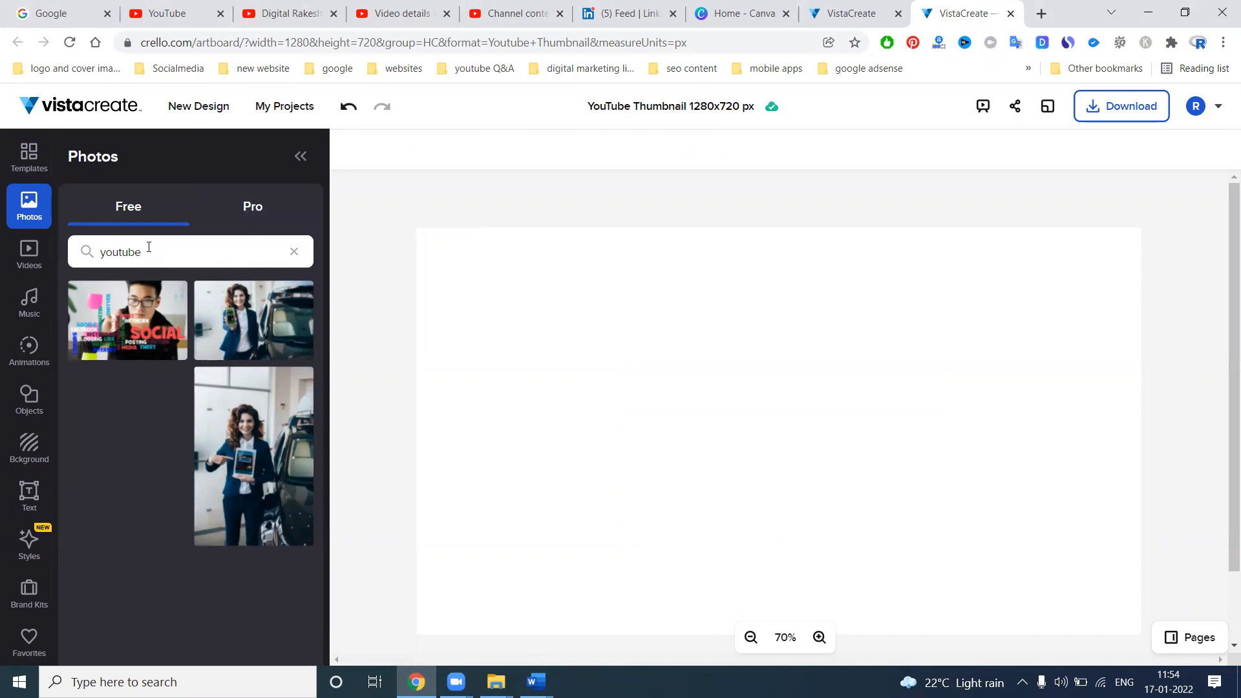
Step: Search the free photos for "video" and look through them for a suitable thumbnail image
click(149, 247)
key(BackSpace)
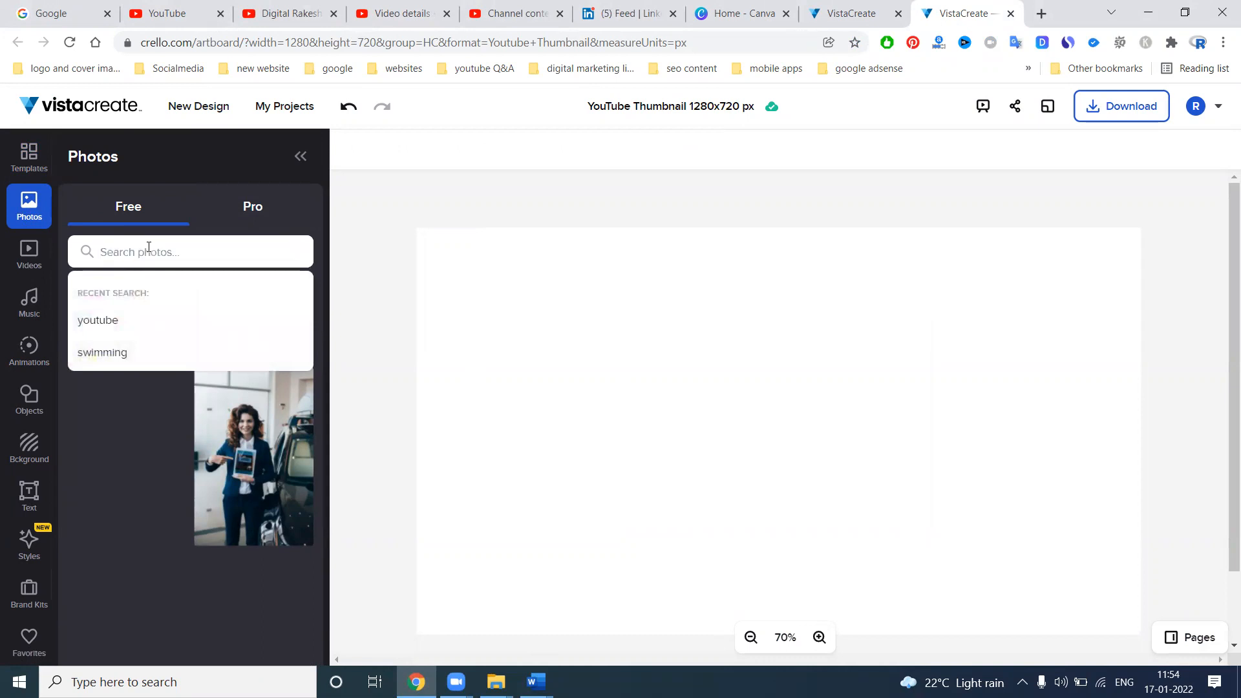
text(video)
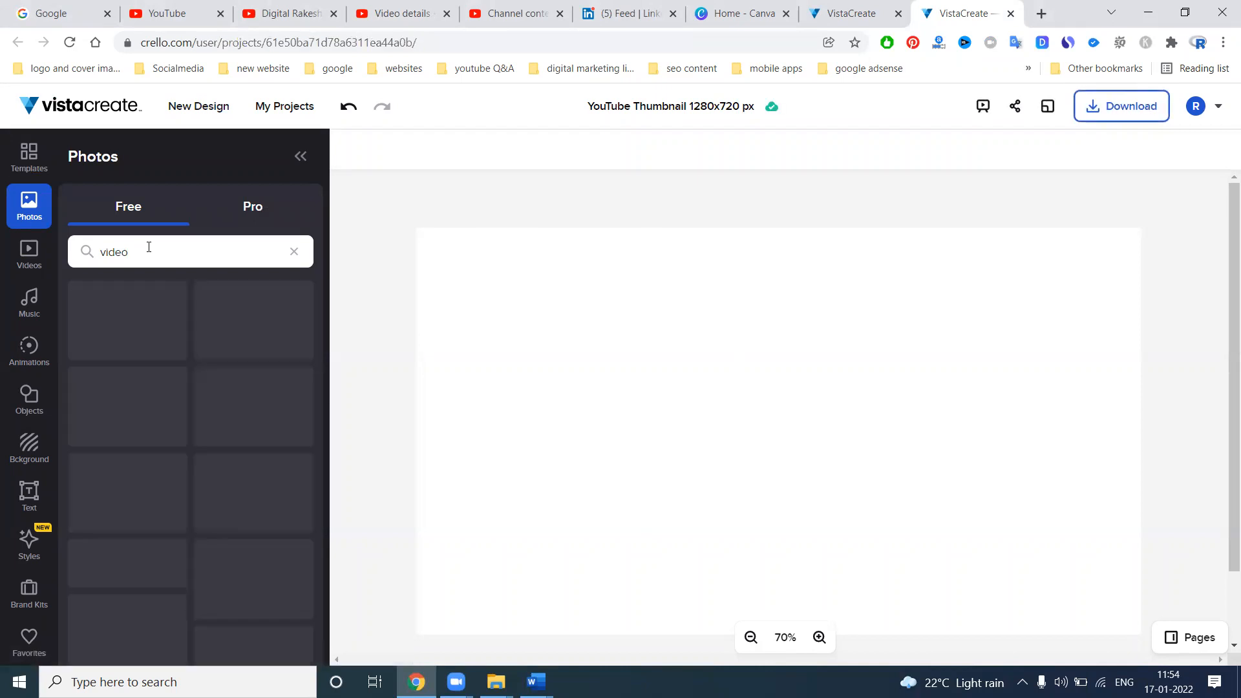
scroll(248, 384, down, 10)
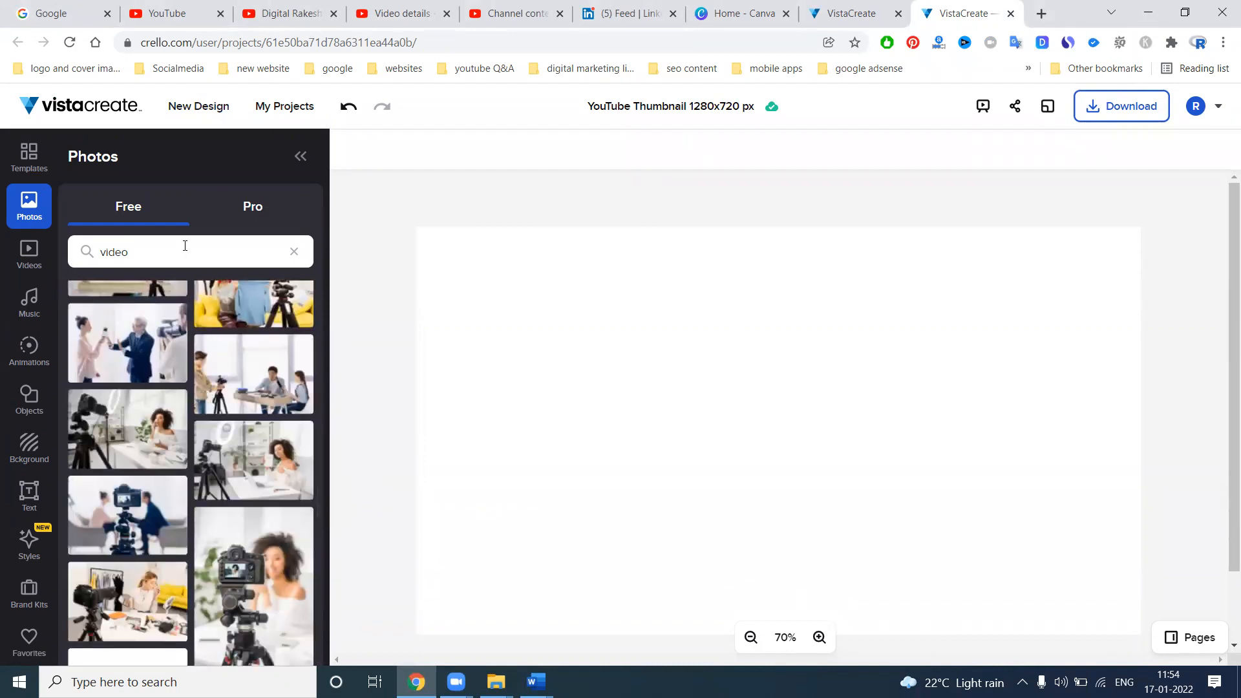
scroll(155, 291, down, 5)
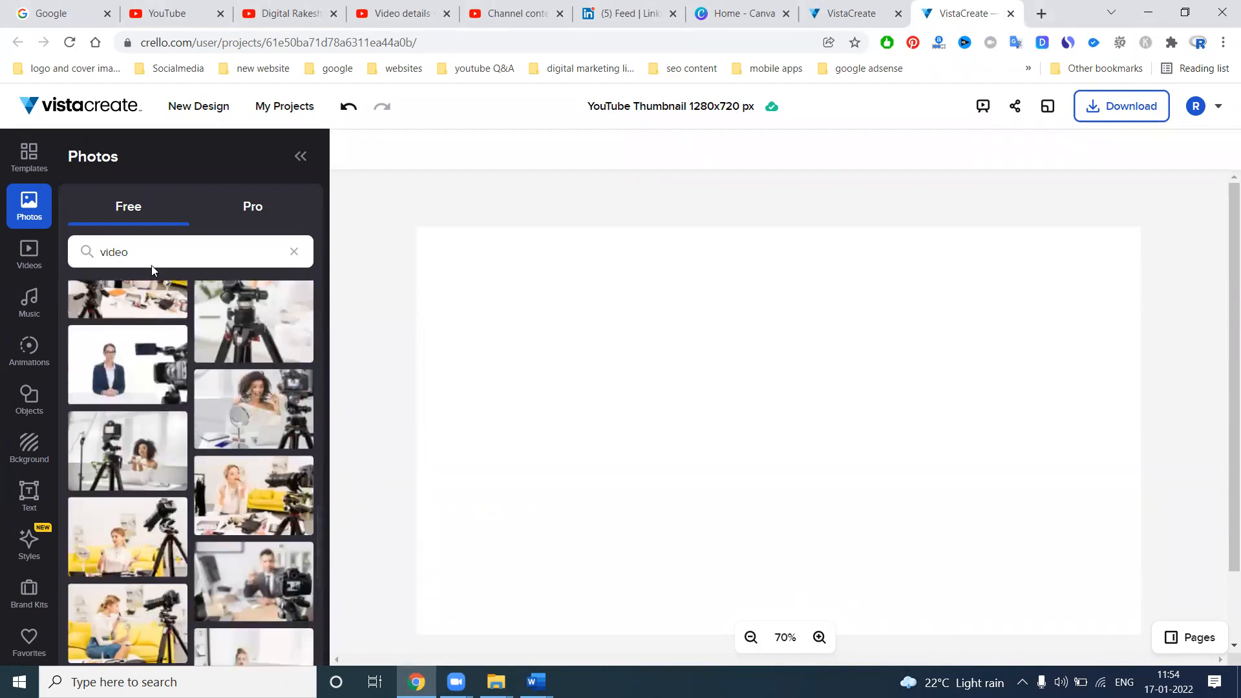
click(152, 259)
key(BackSpace)
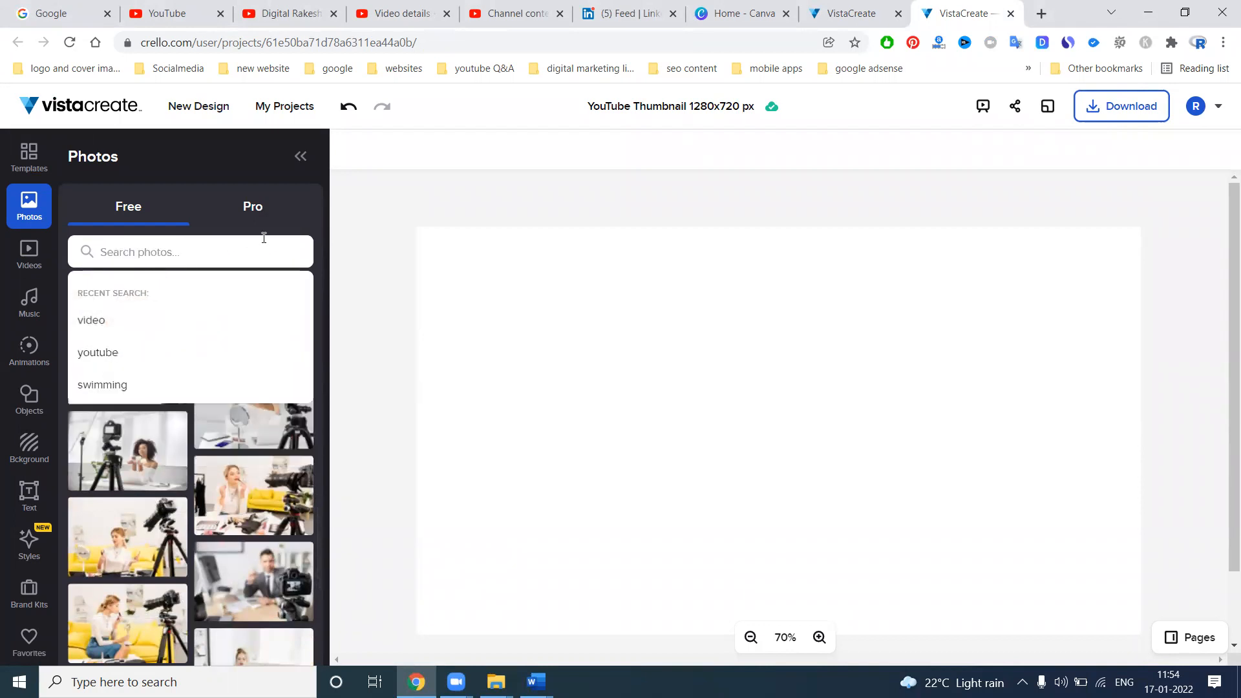
click(225, 147)
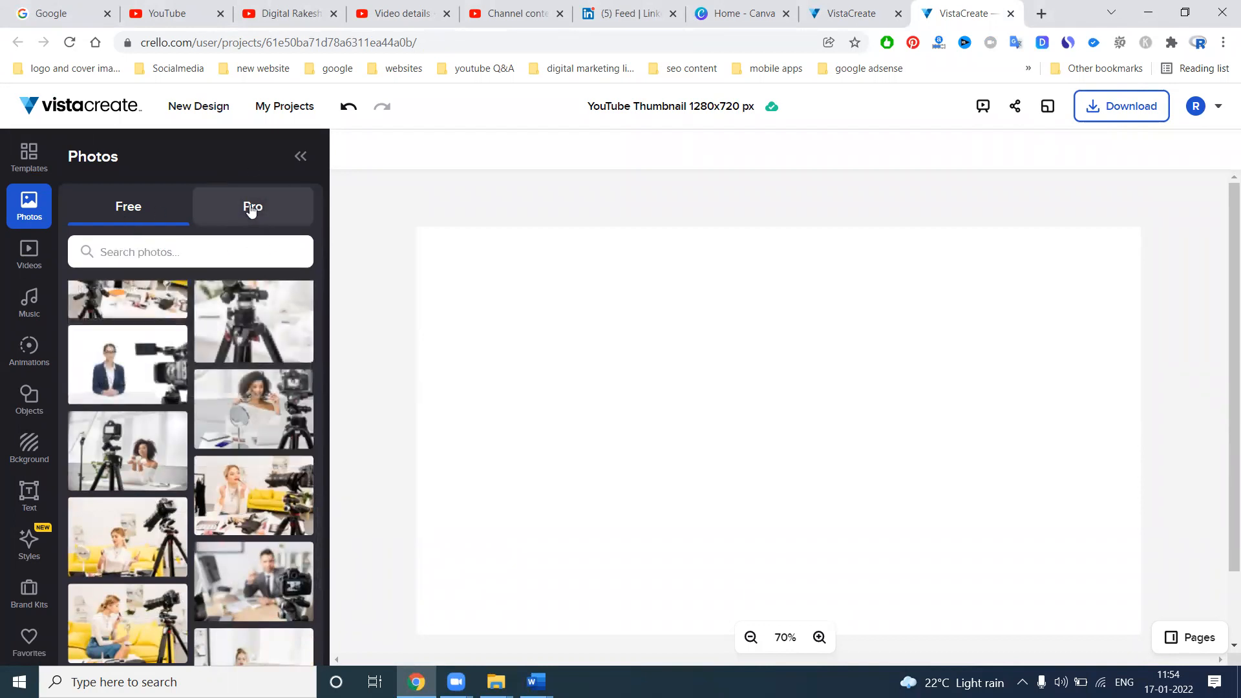
Step: Browse the thumbnail templates by category and search them for "education"
click(29, 155)
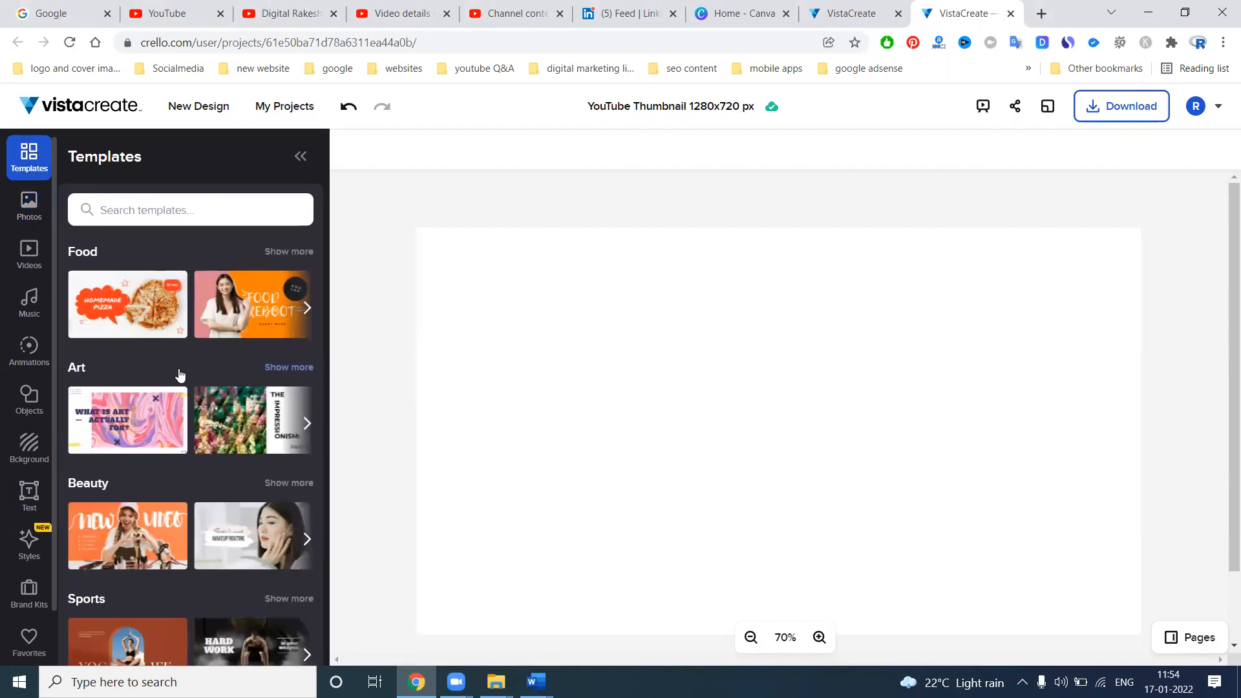
scroll(179, 374, down, 6)
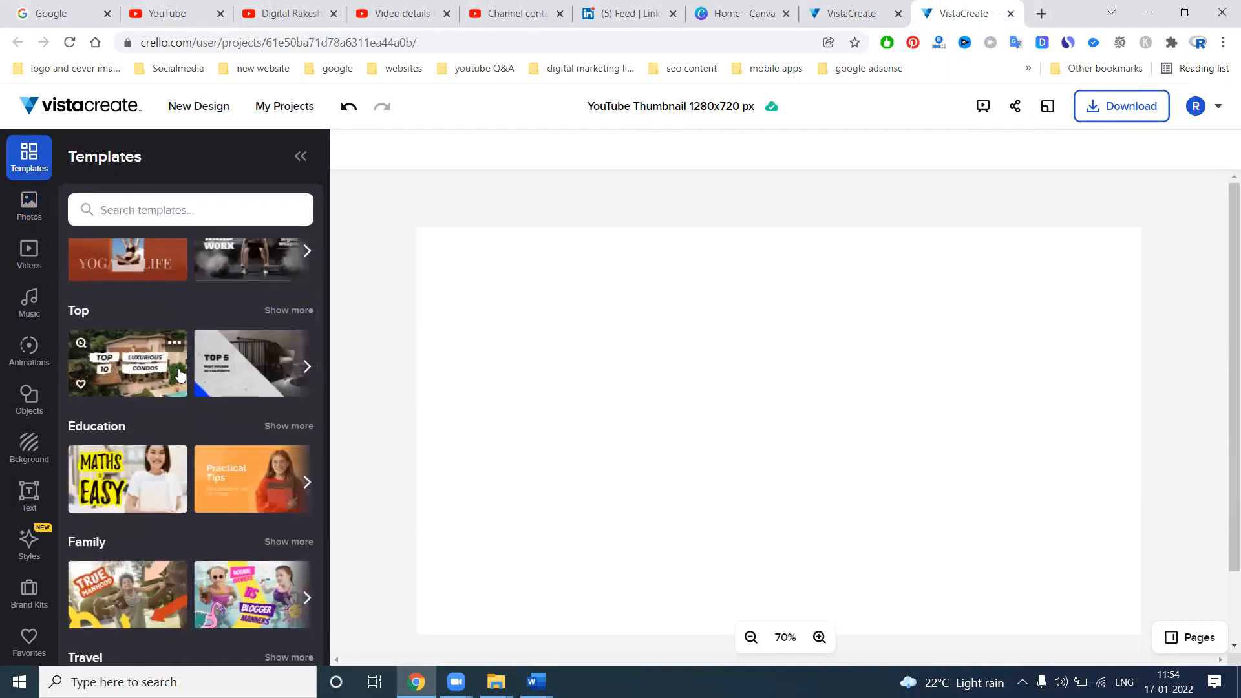
scroll(180, 375, down, 3)
click(161, 212)
text(educatio)
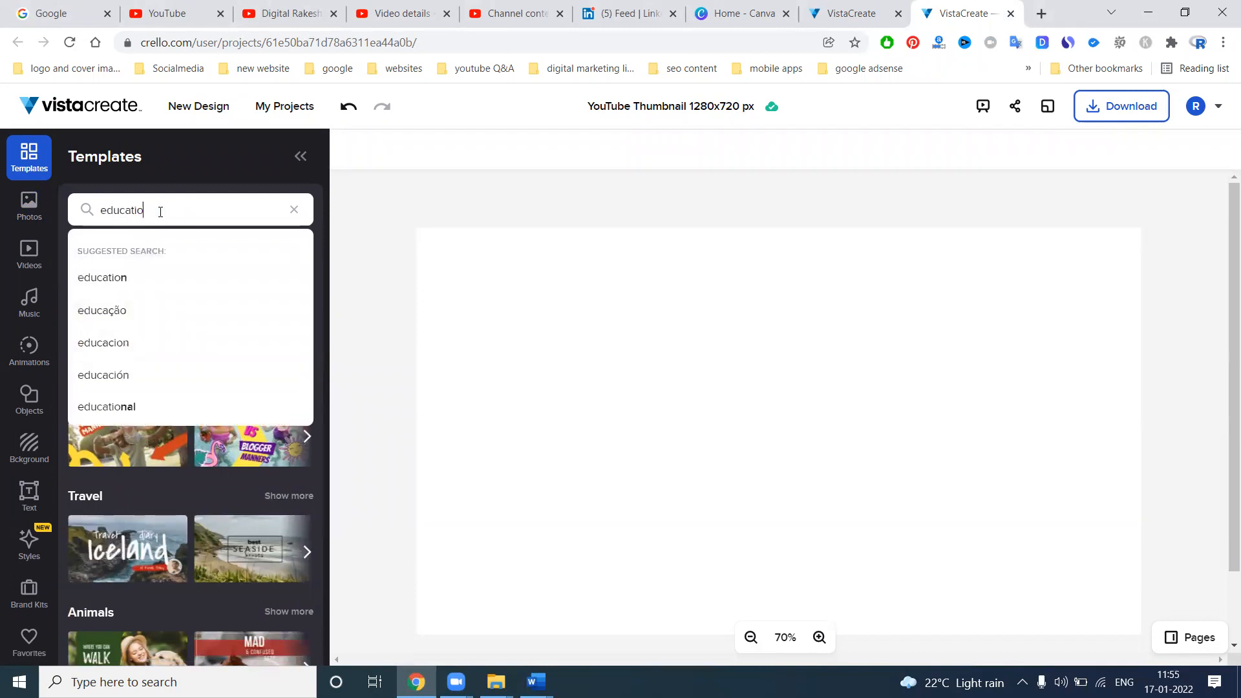
text(n)
key(Return)
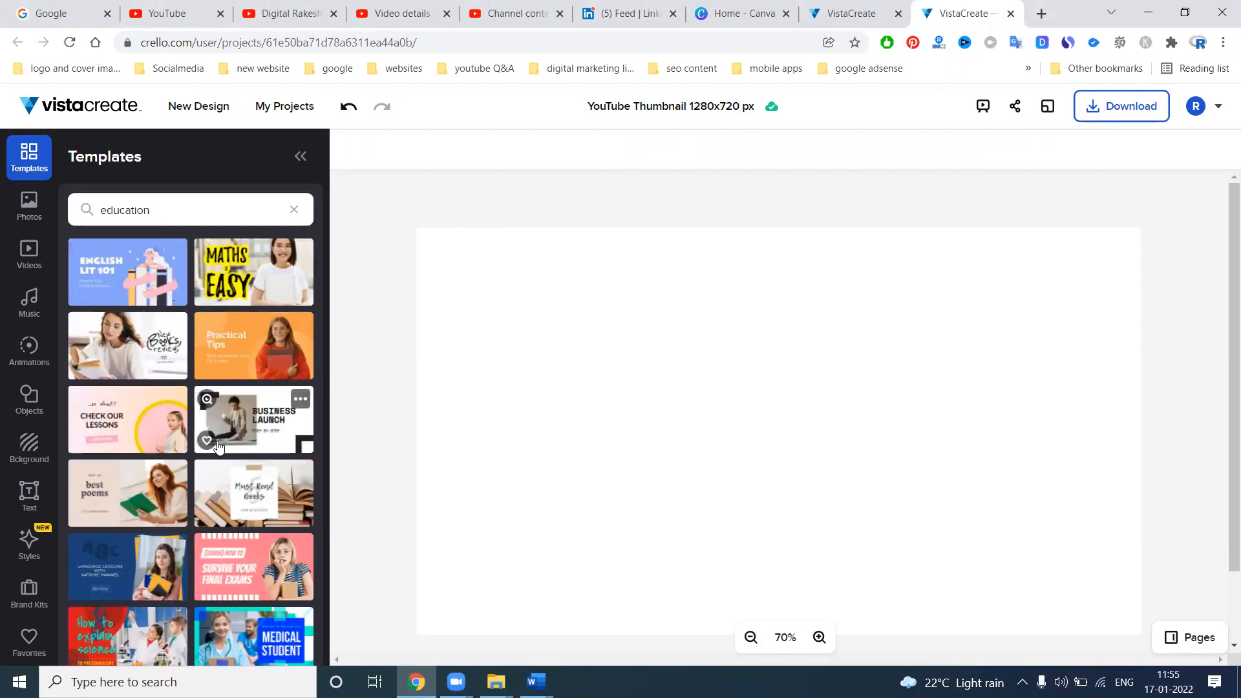
Step: Switch to Canva, look at its social media design types and show all template results for "youtube"
click(745, 8)
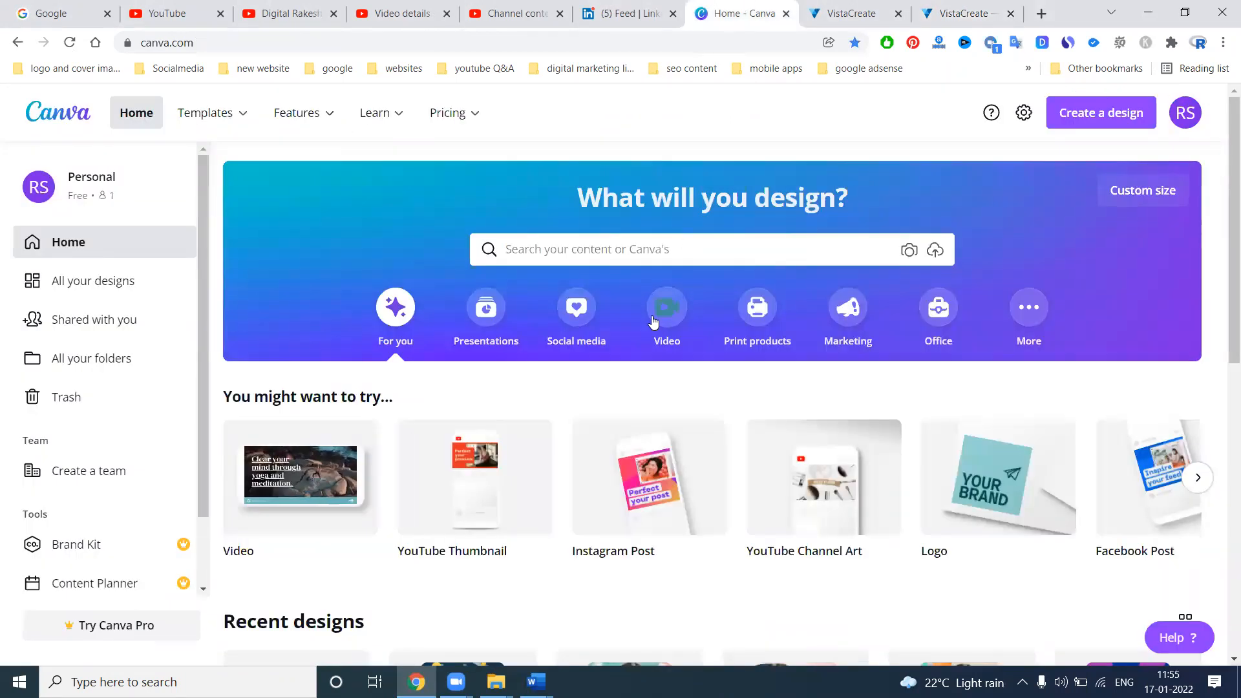
click(585, 313)
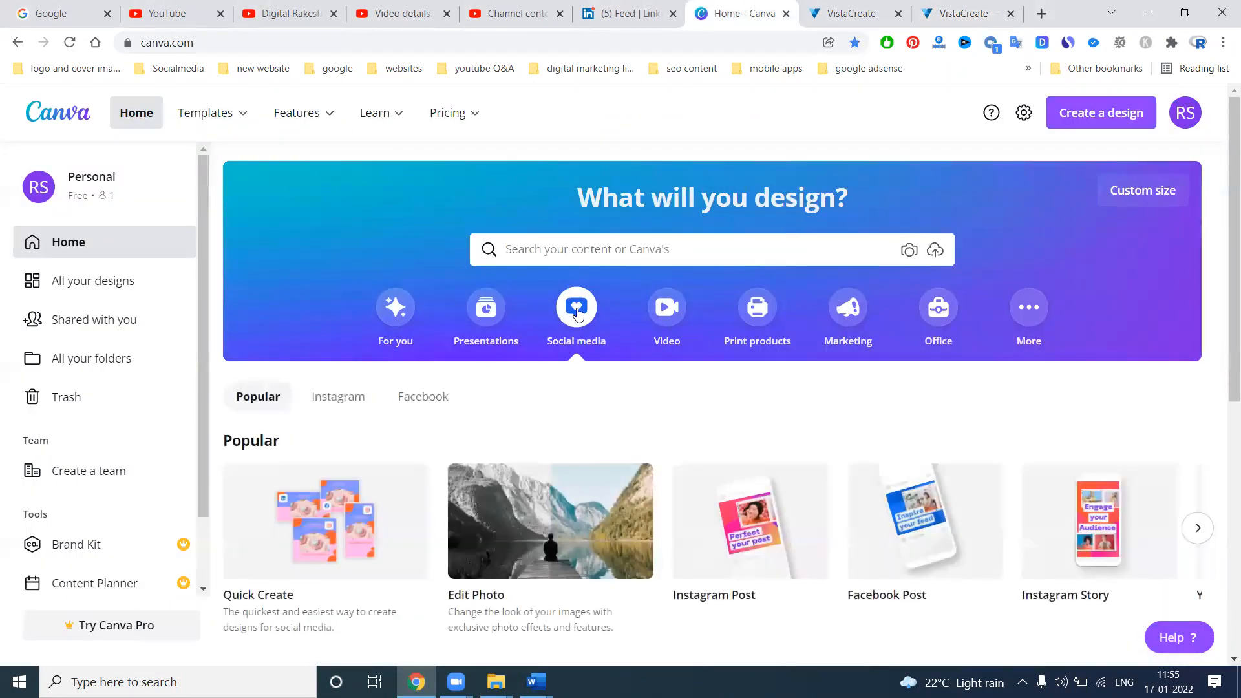
click(566, 252)
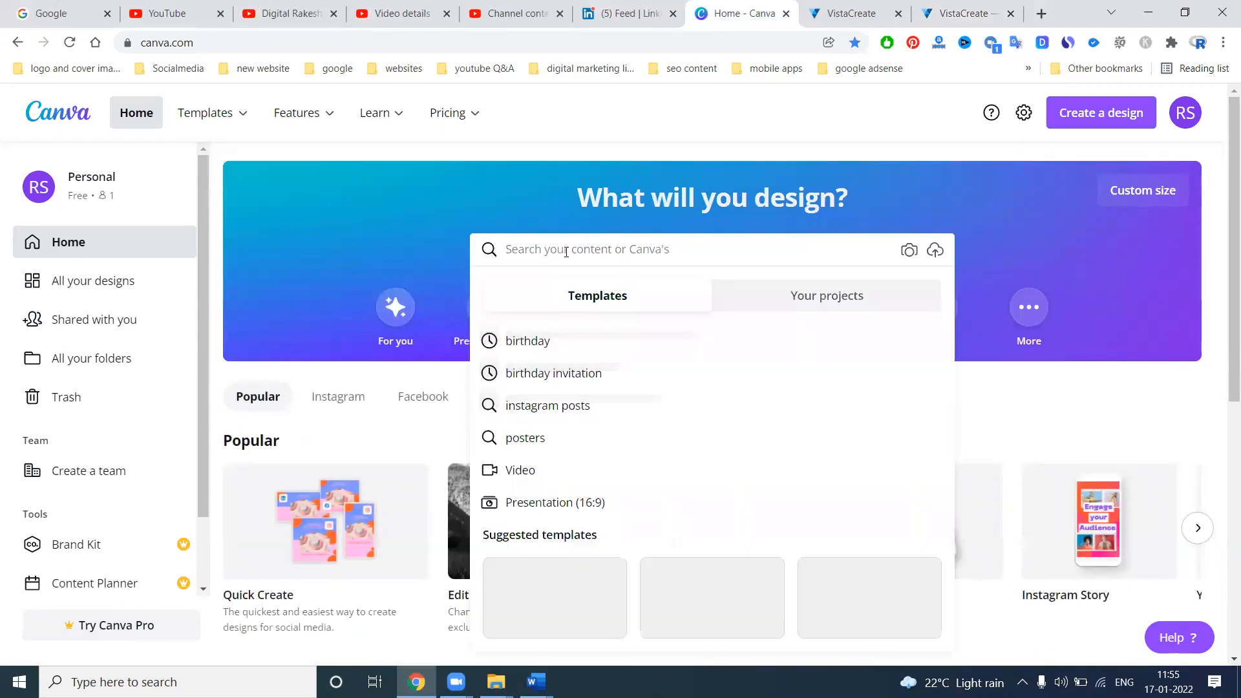
text(youtube)
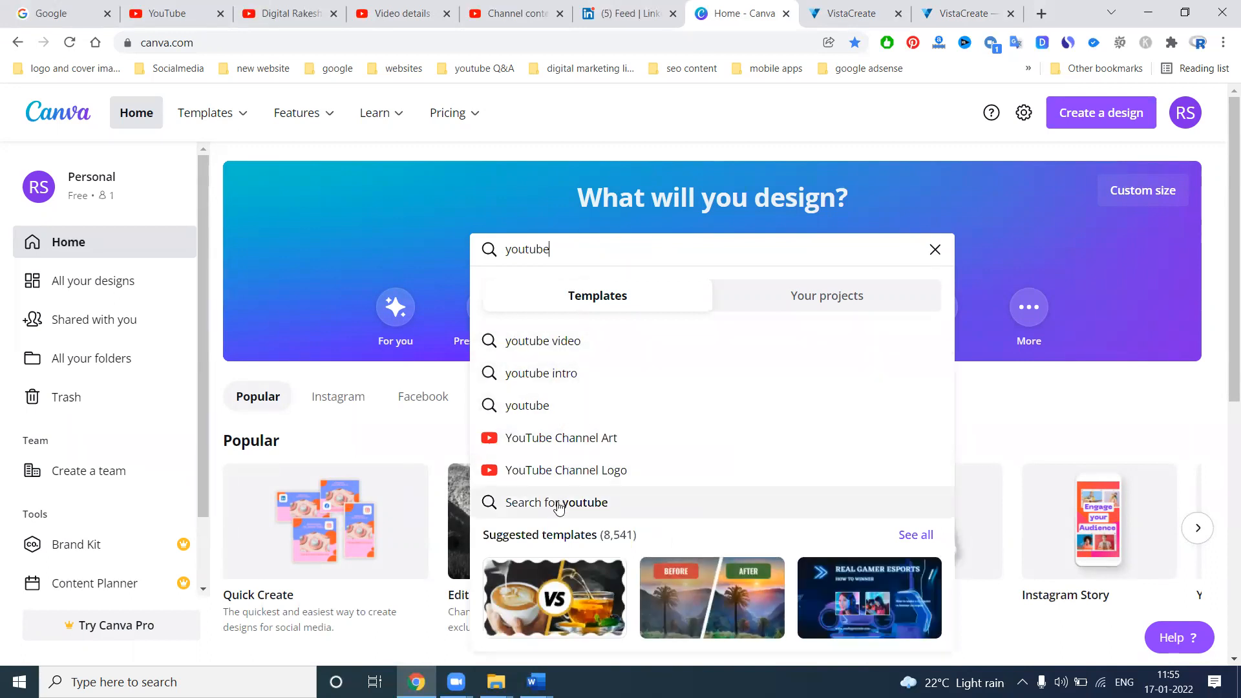
scroll(572, 439, down, 2)
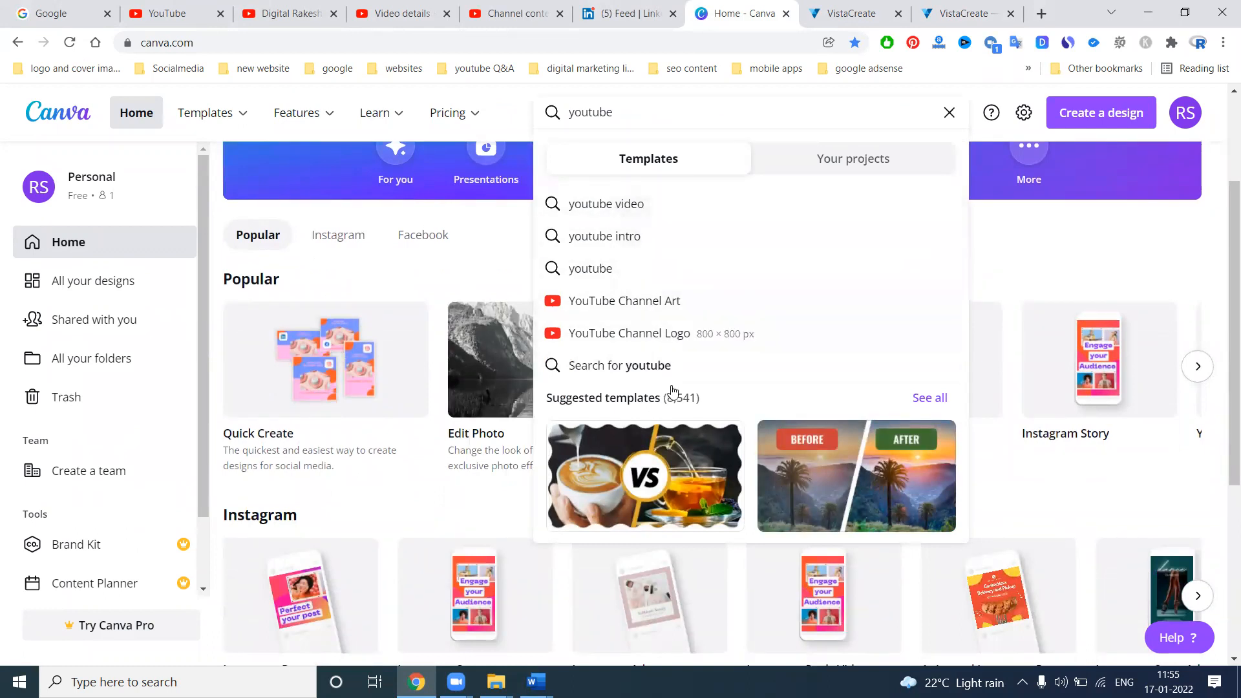
click(930, 398)
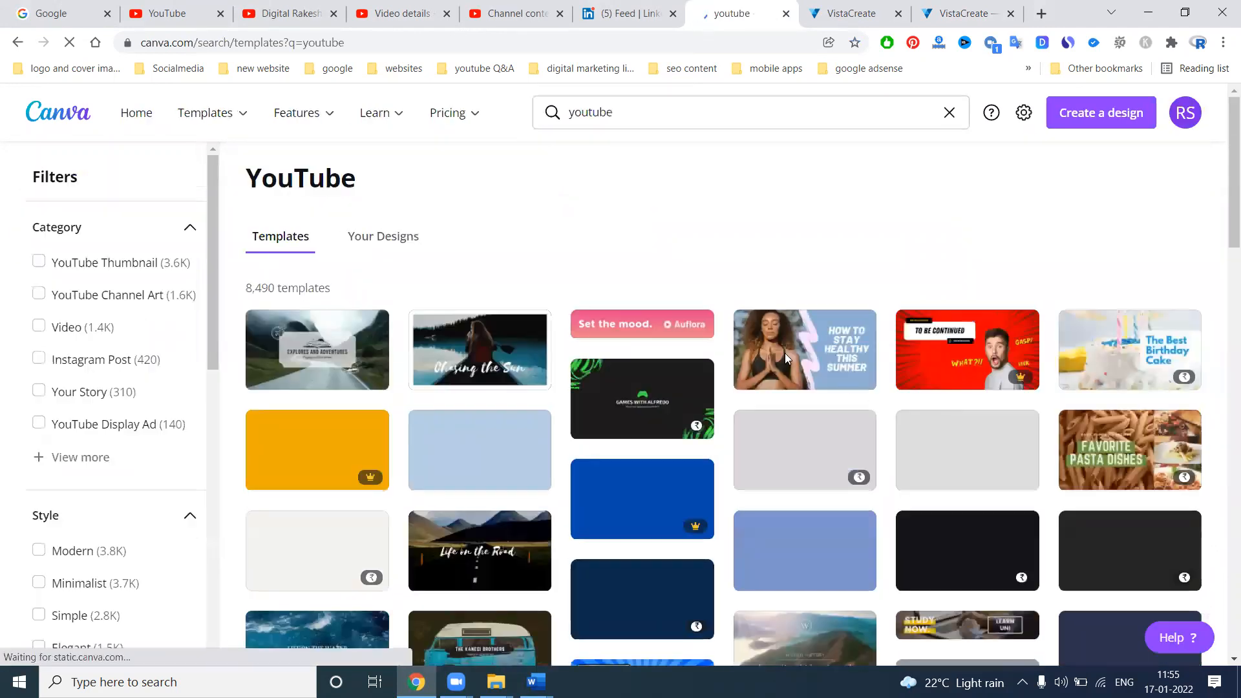
Step: Return to the Canva home page and start a blank YouTube Thumbnail design
click(156, 117)
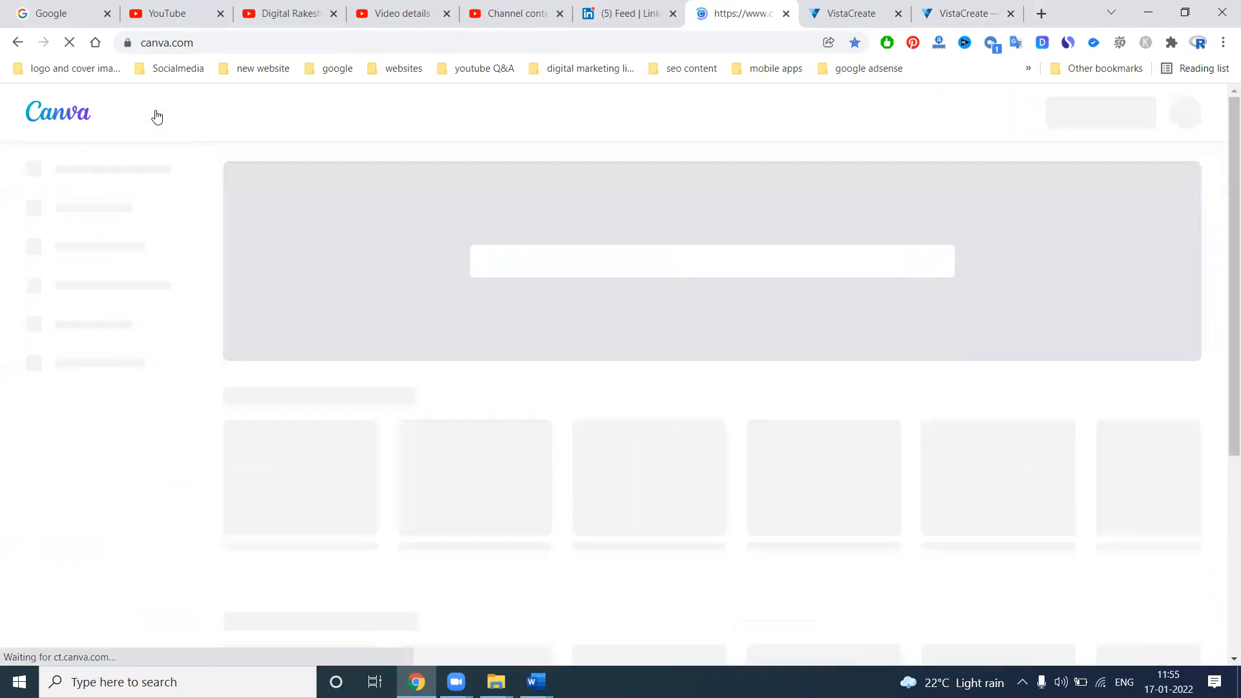
scroll(461, 406, down, 1)
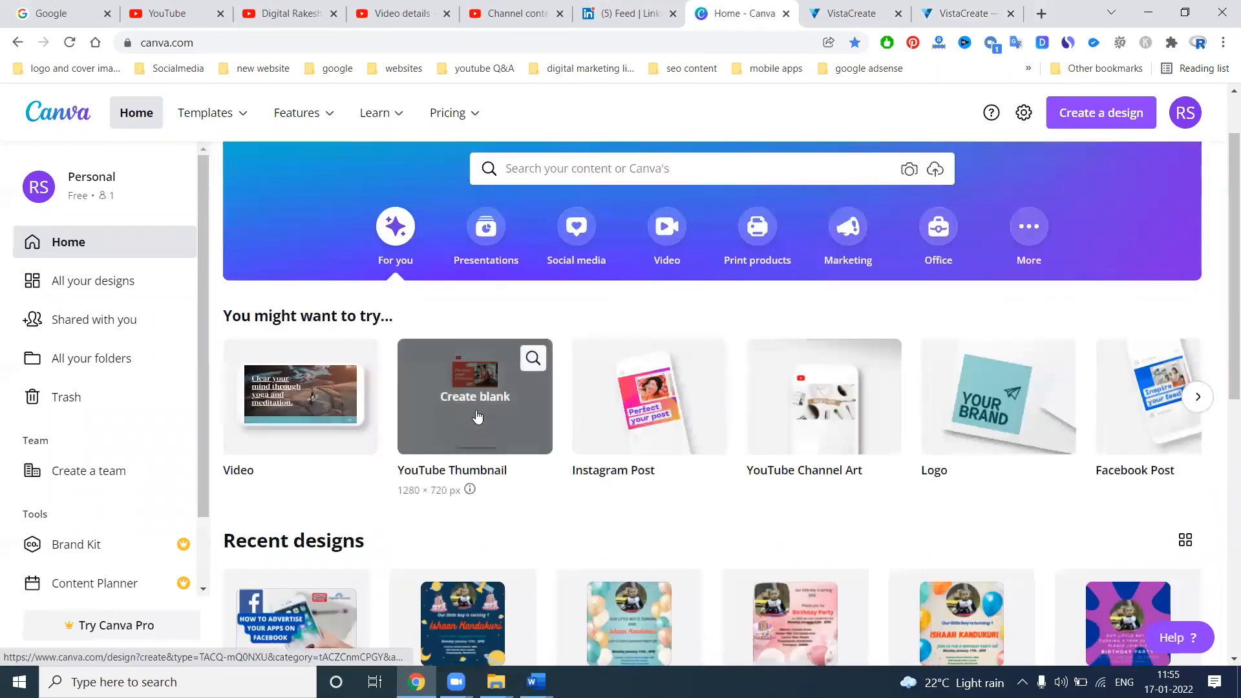
click(474, 412)
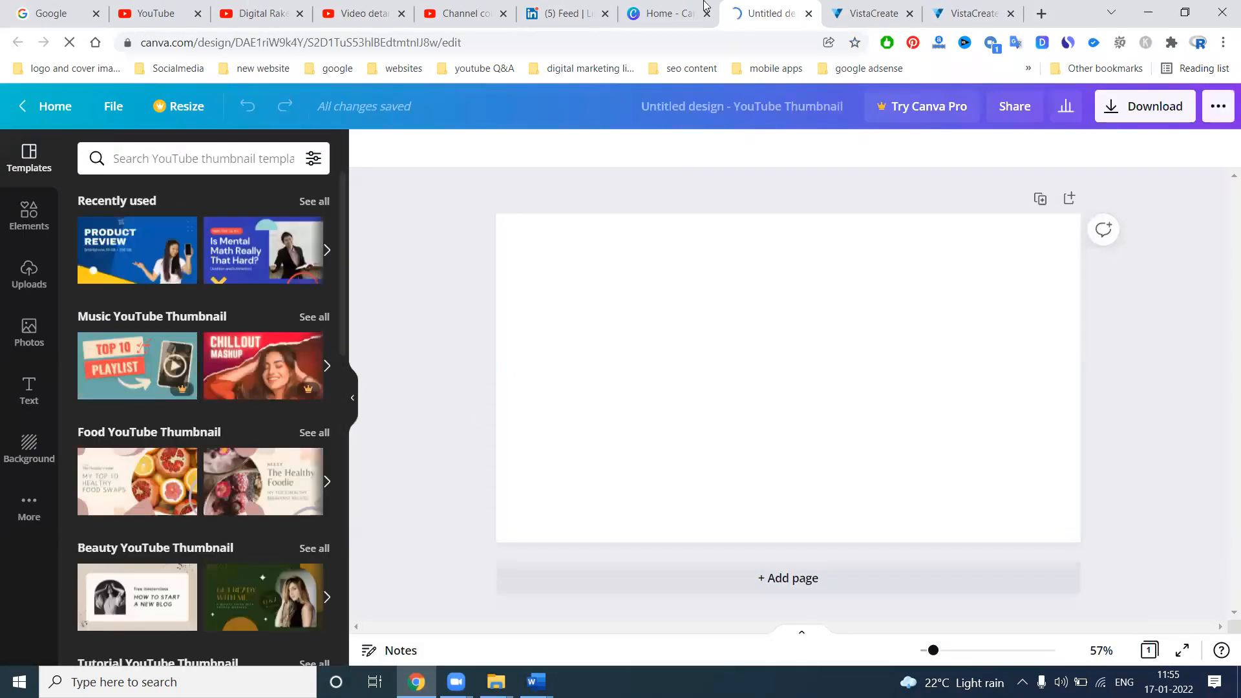
Step: Switch back to VistaCreate, try the "Top 15 Tech 2018" education template on the canvas and undo it
click(954, 10)
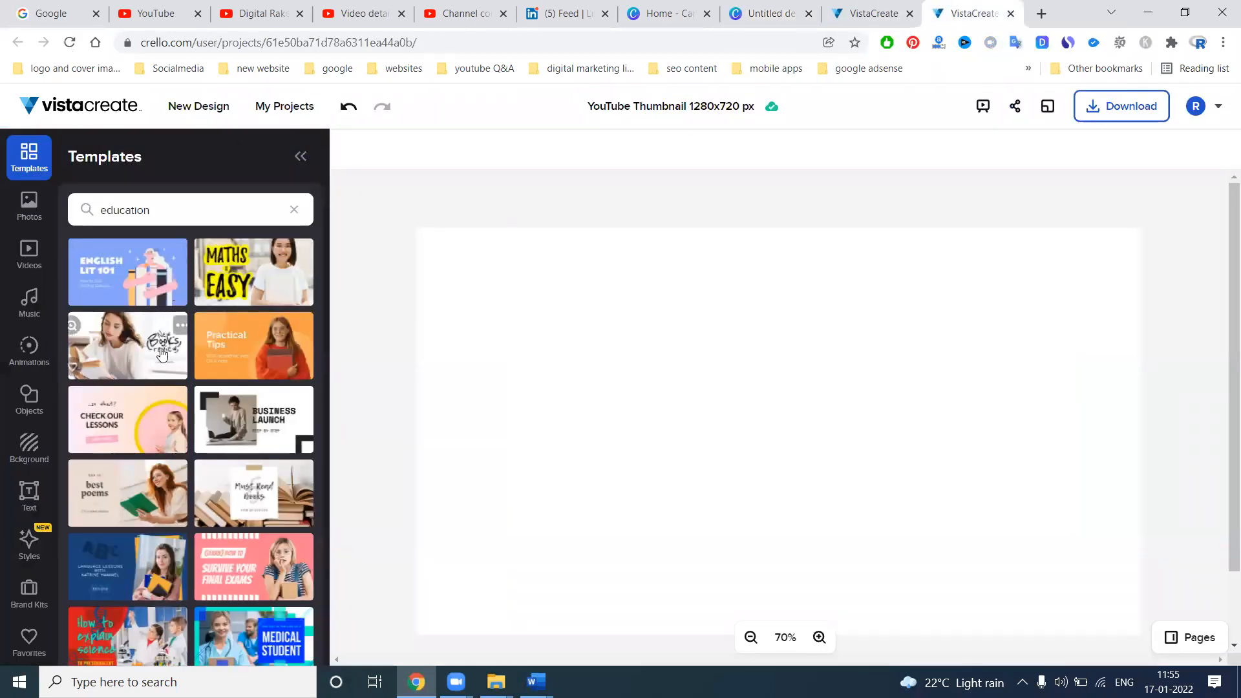
scroll(161, 374, down, 3)
mouse_move(163, 379)
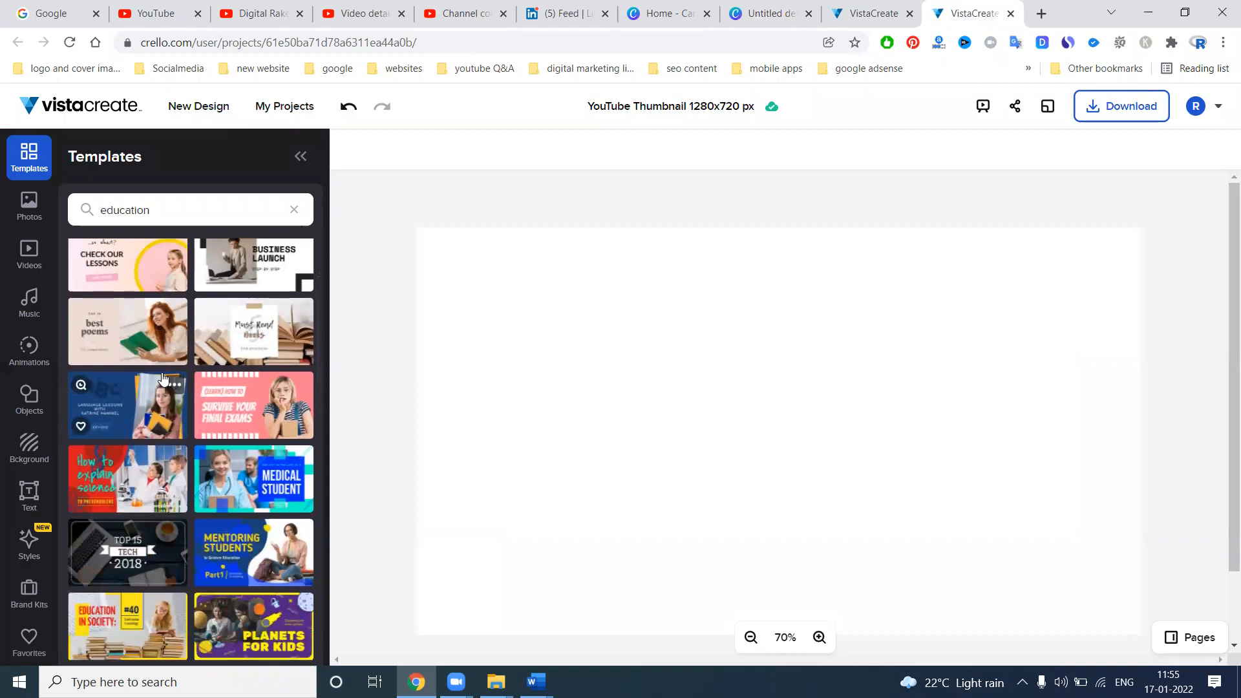
scroll(163, 378, down, 3)
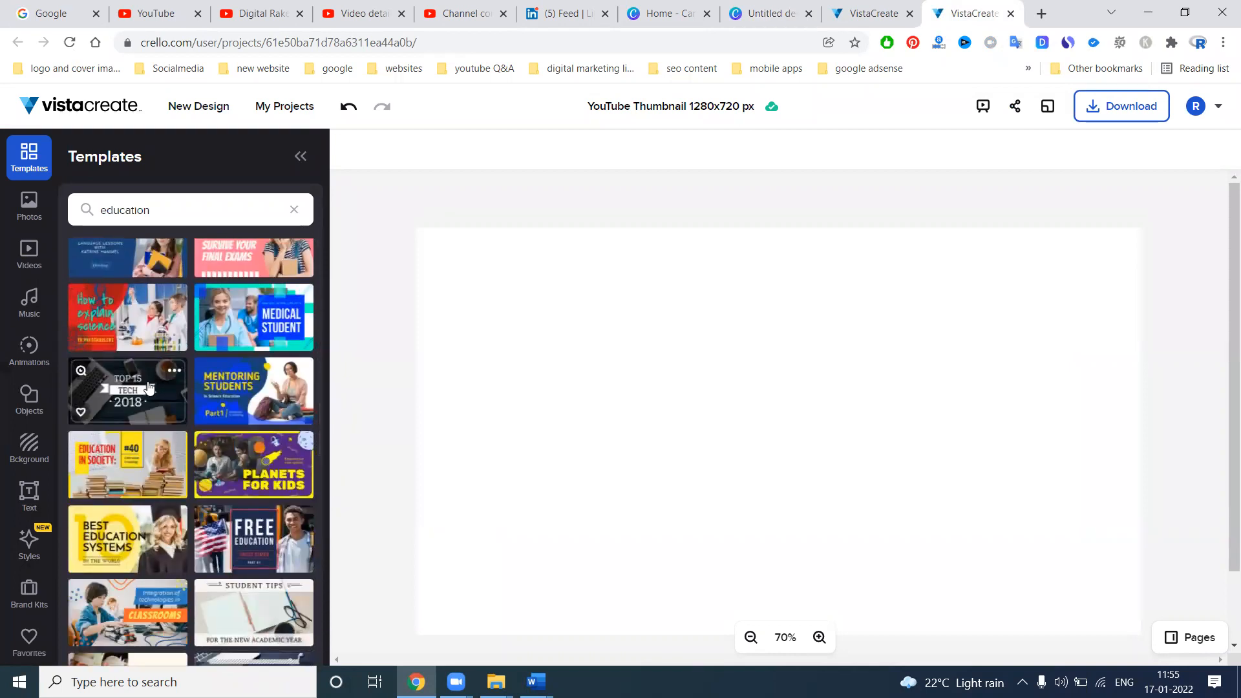
click(148, 387)
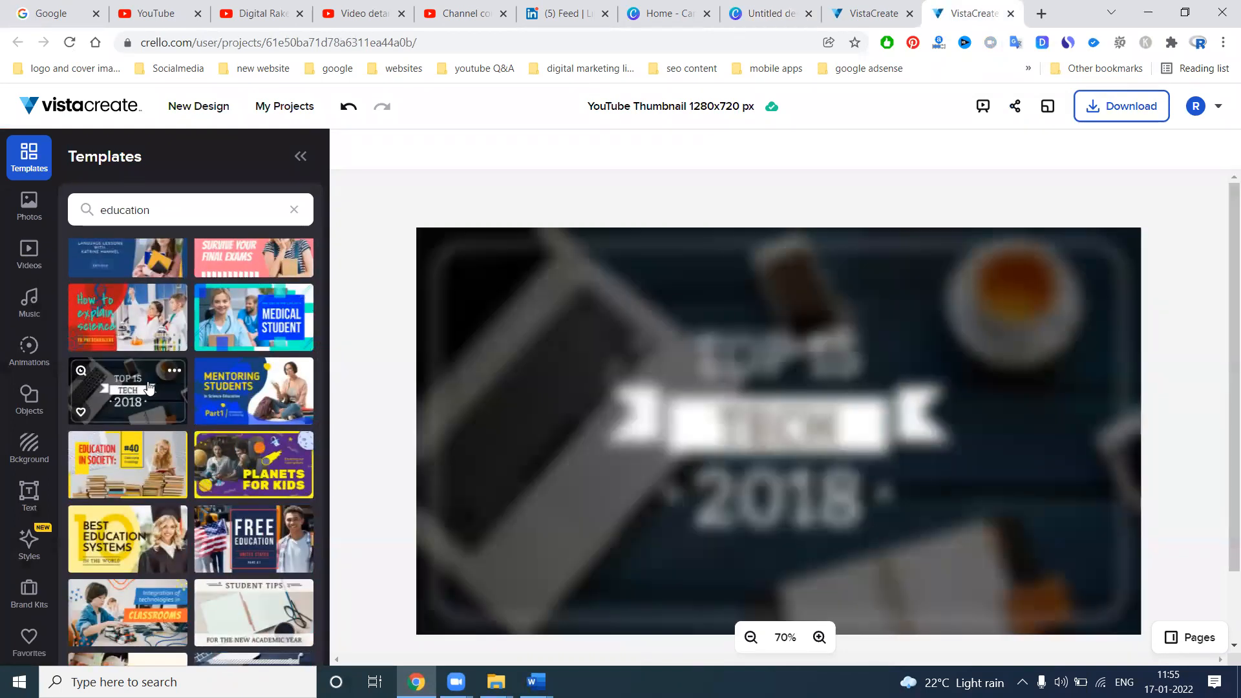
key(ctrl+z)
Step: Try the "14 Internet Tricks" template on the canvas and delete its large yellow number
scroll(153, 443, down, 3)
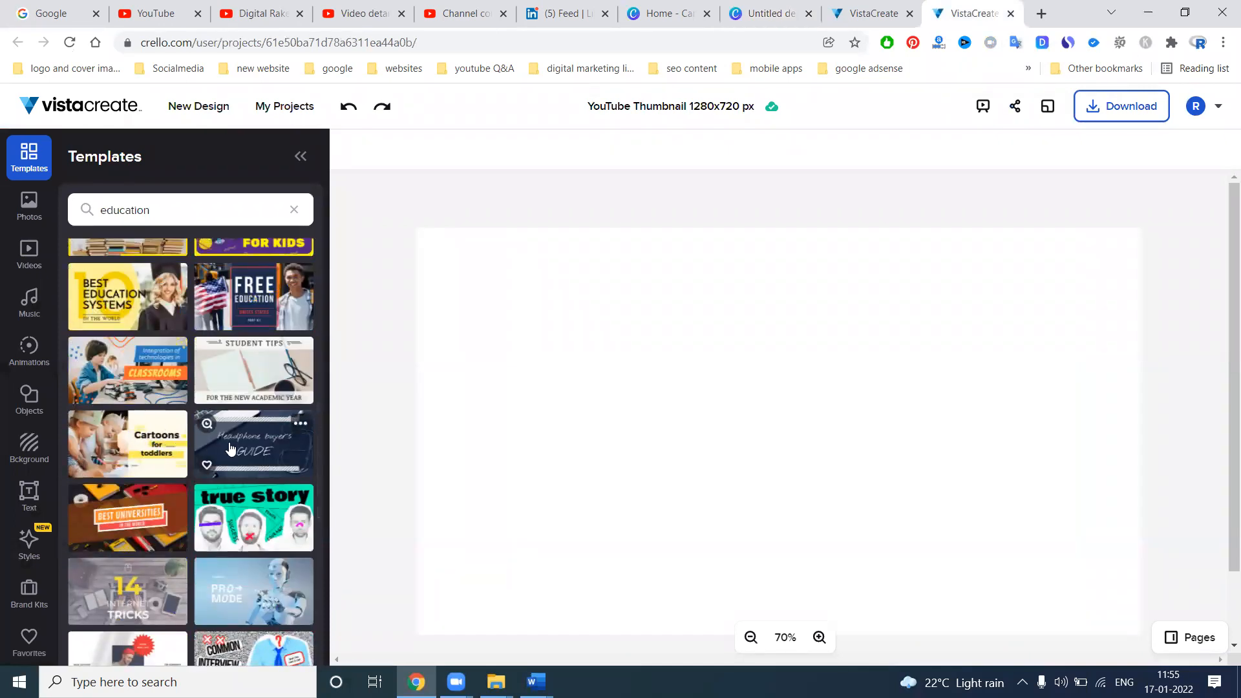
click(150, 584)
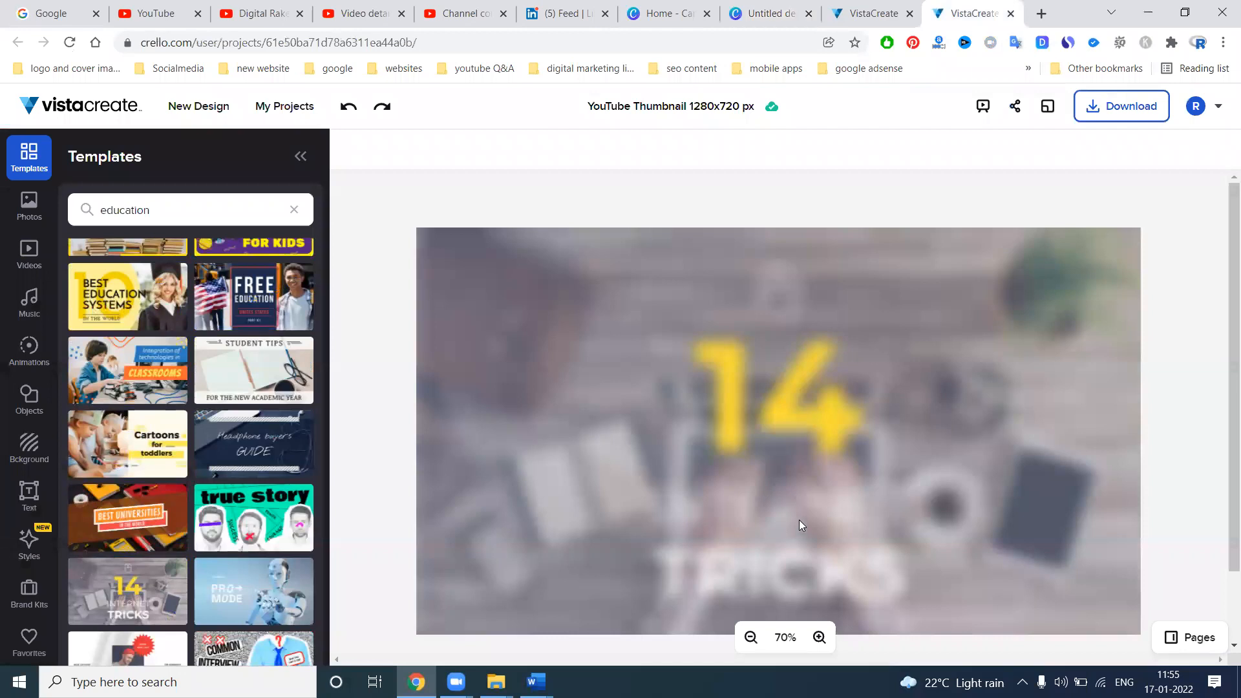
click(807, 412)
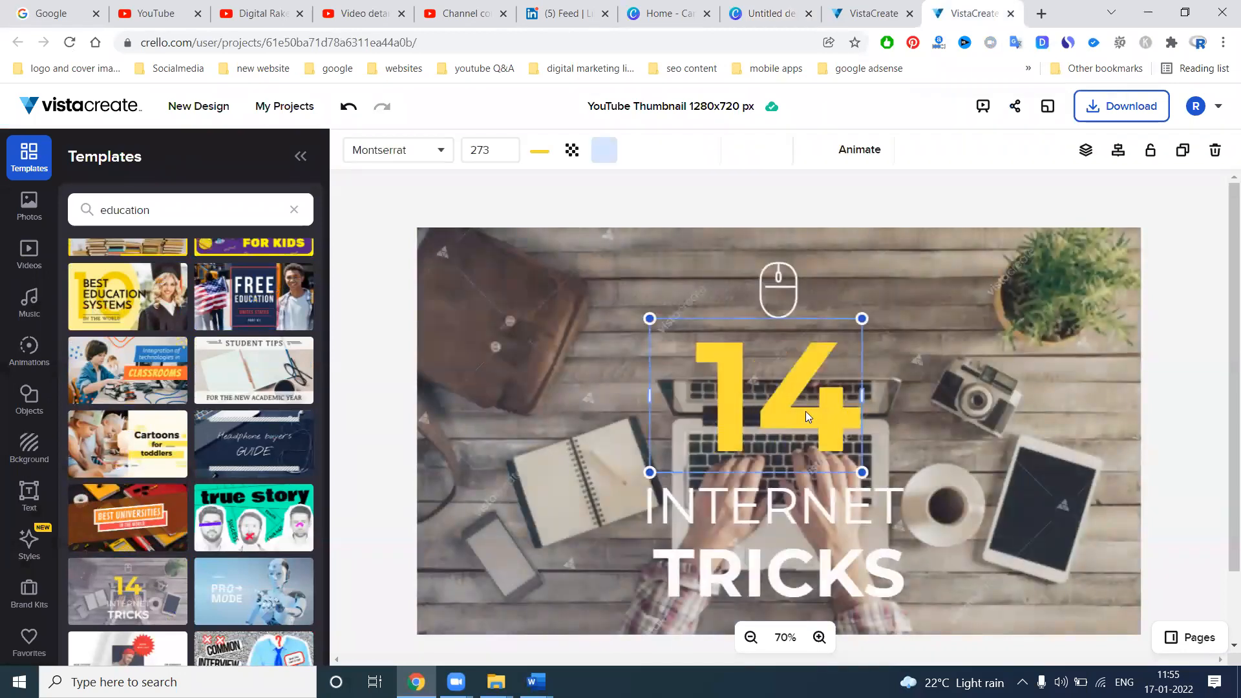
key(Delete)
click(776, 303)
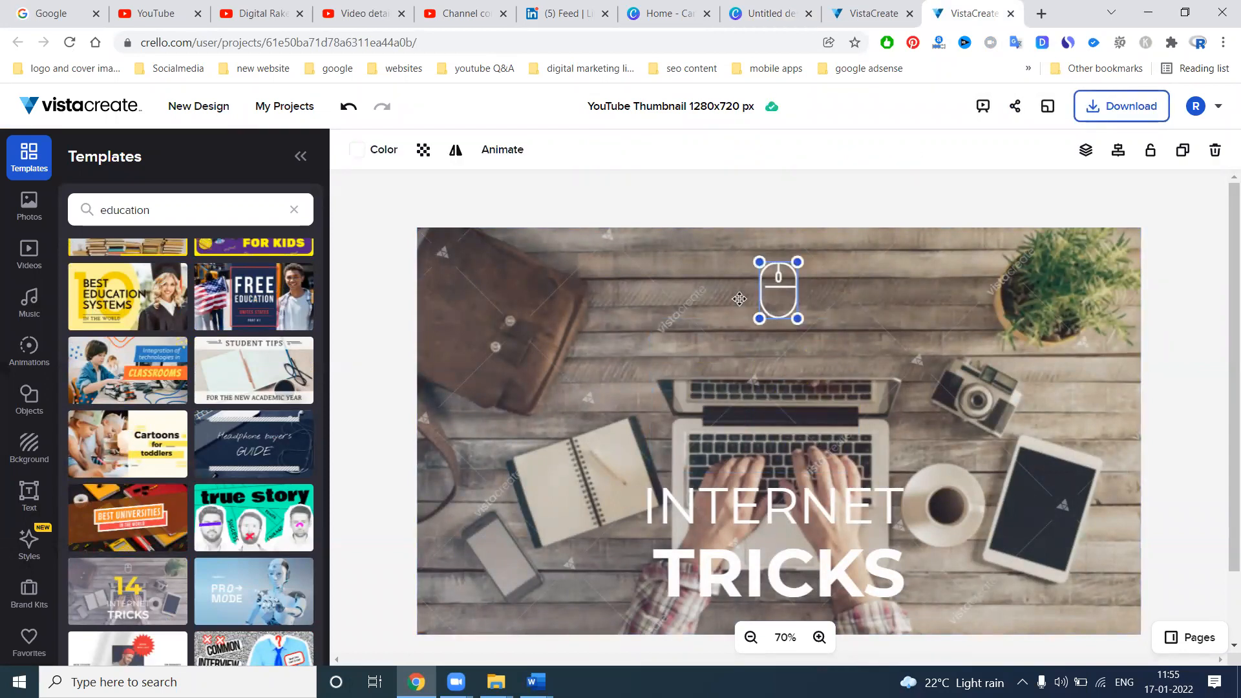
click(696, 303)
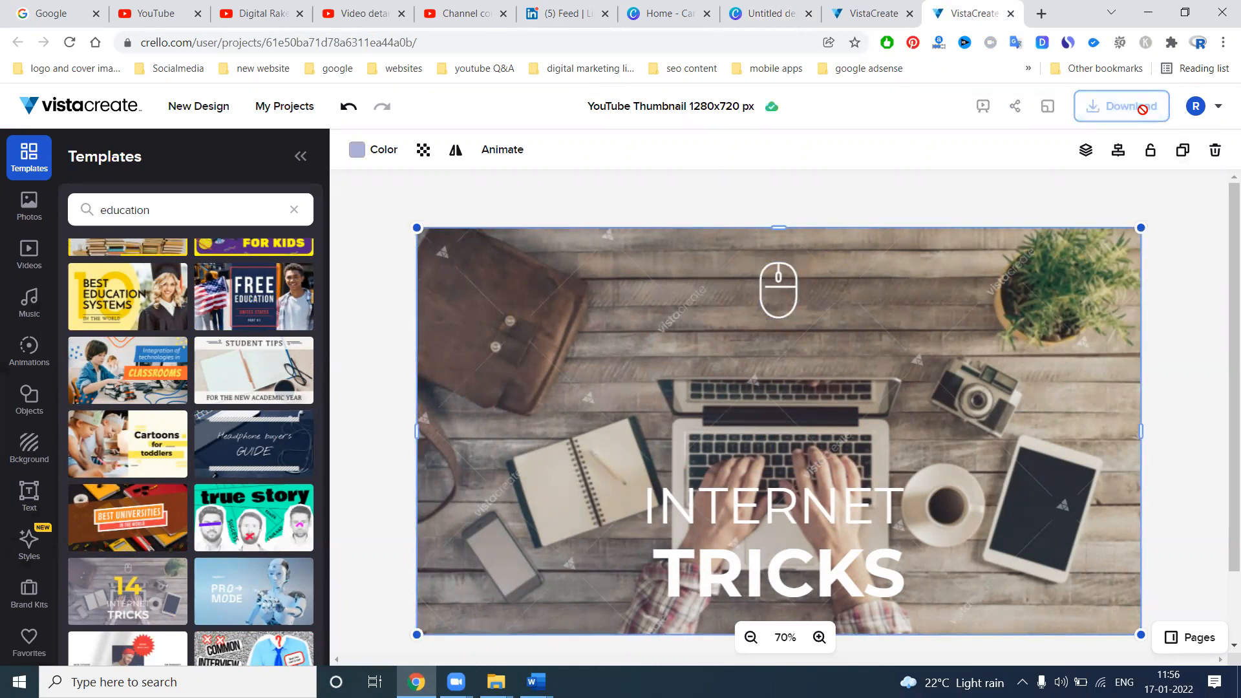
Step: Check the file formats offered for downloading the design, then close the download settings
click(1144, 113)
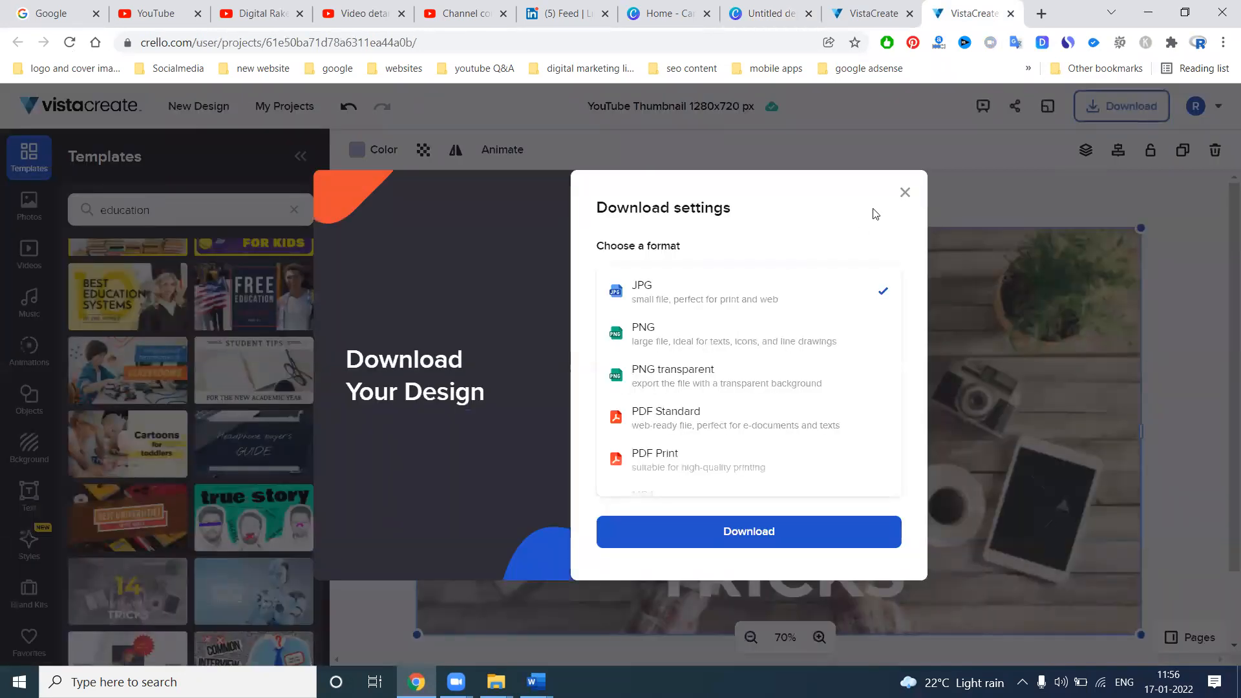
click(904, 194)
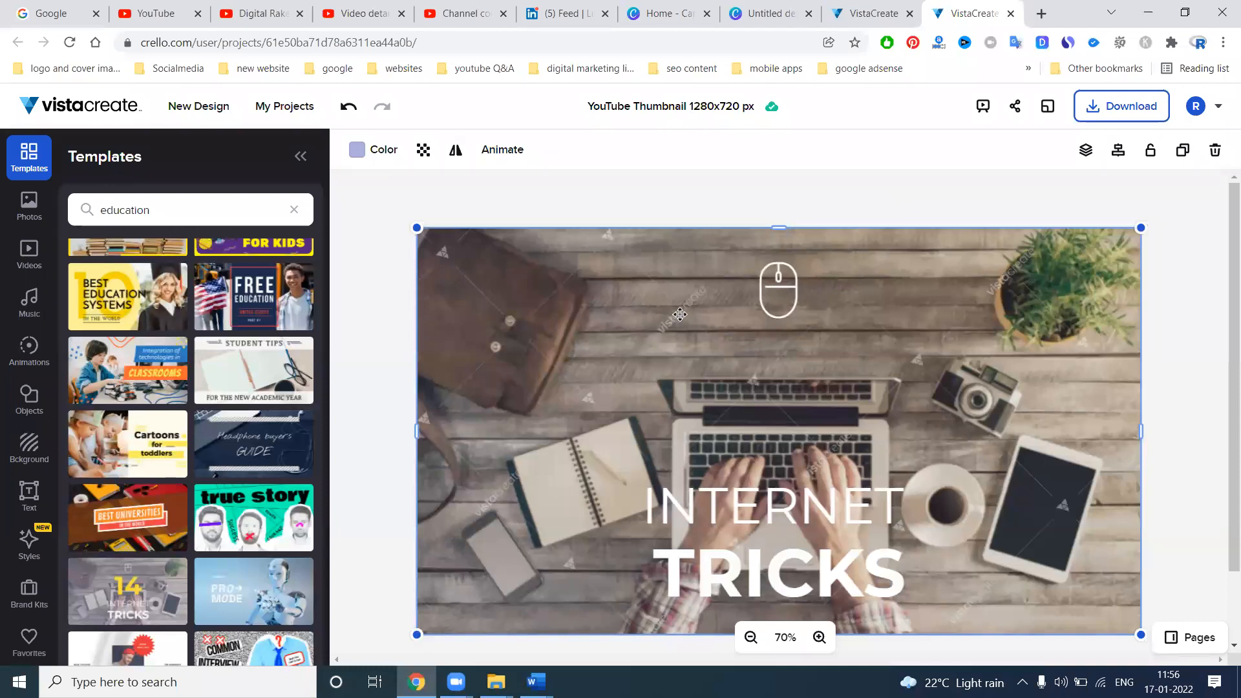
scroll(860, 426, down, 1)
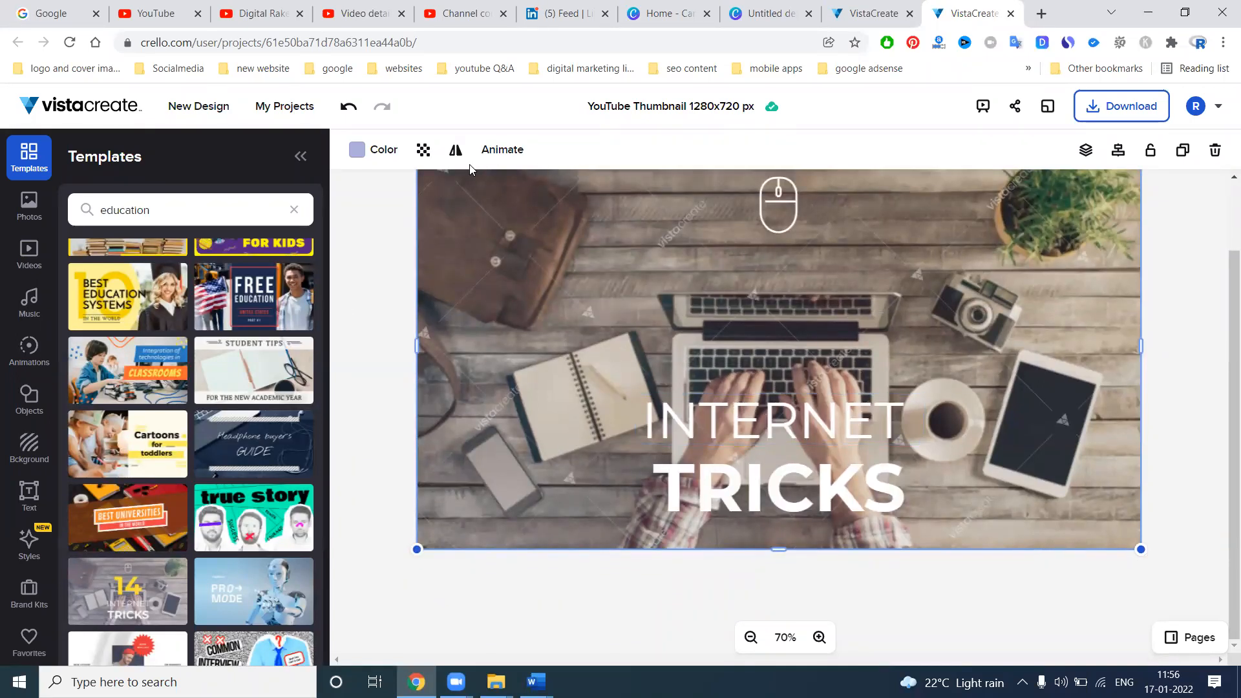
Step: Undo the deletion of the yellow number and the applied "14 Internet Tricks" template
key(ctrl+z)
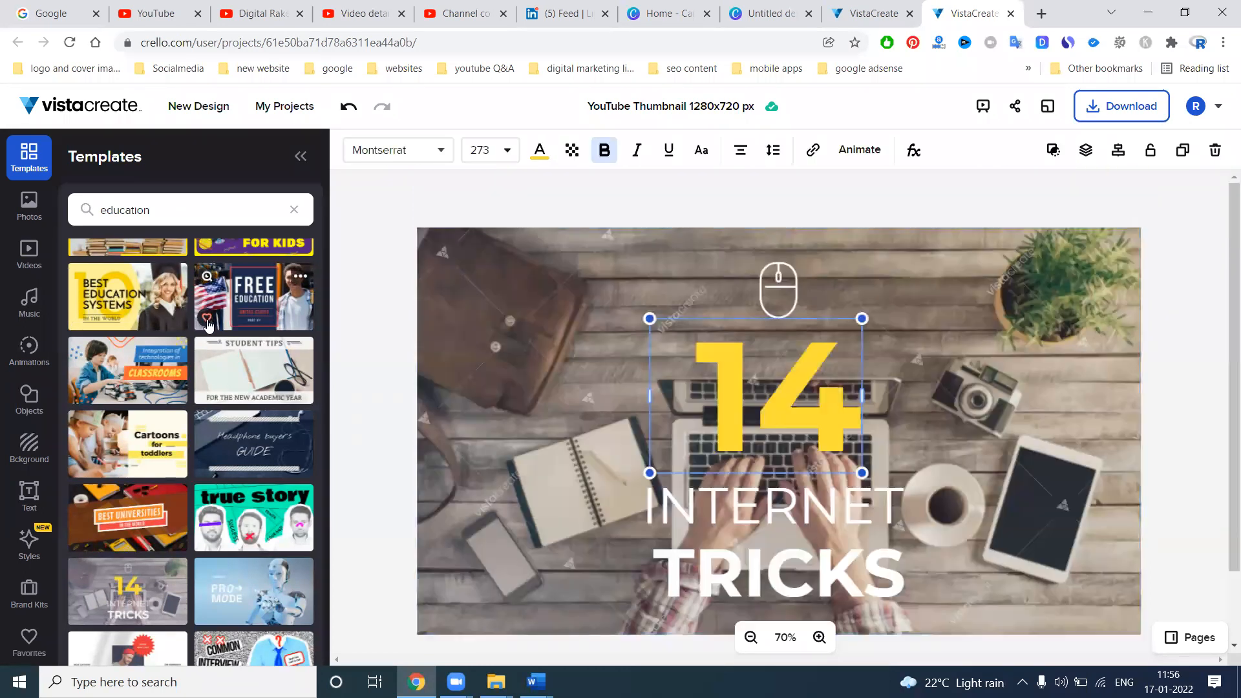
key(ctrl+z)
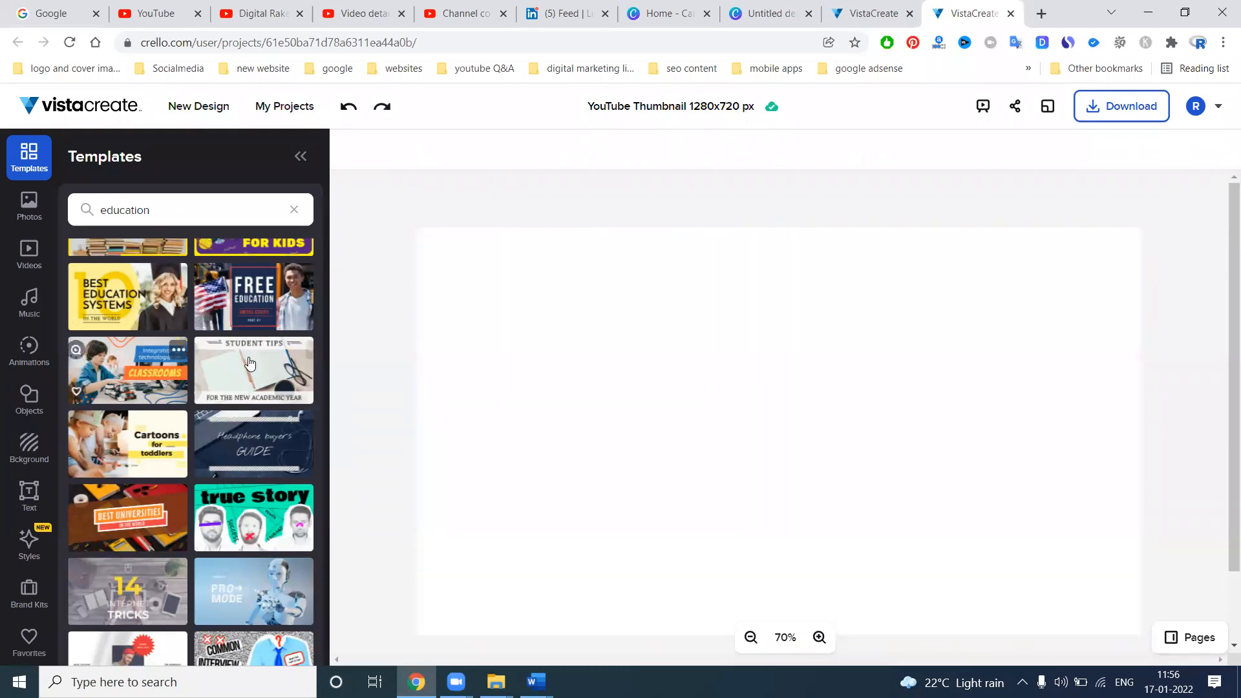
Step: Apply the blue "Top 10 Business Growth Hacking Tips" template to the thumbnail
scroll(255, 401, down, 3)
scroll(256, 406, down, 2)
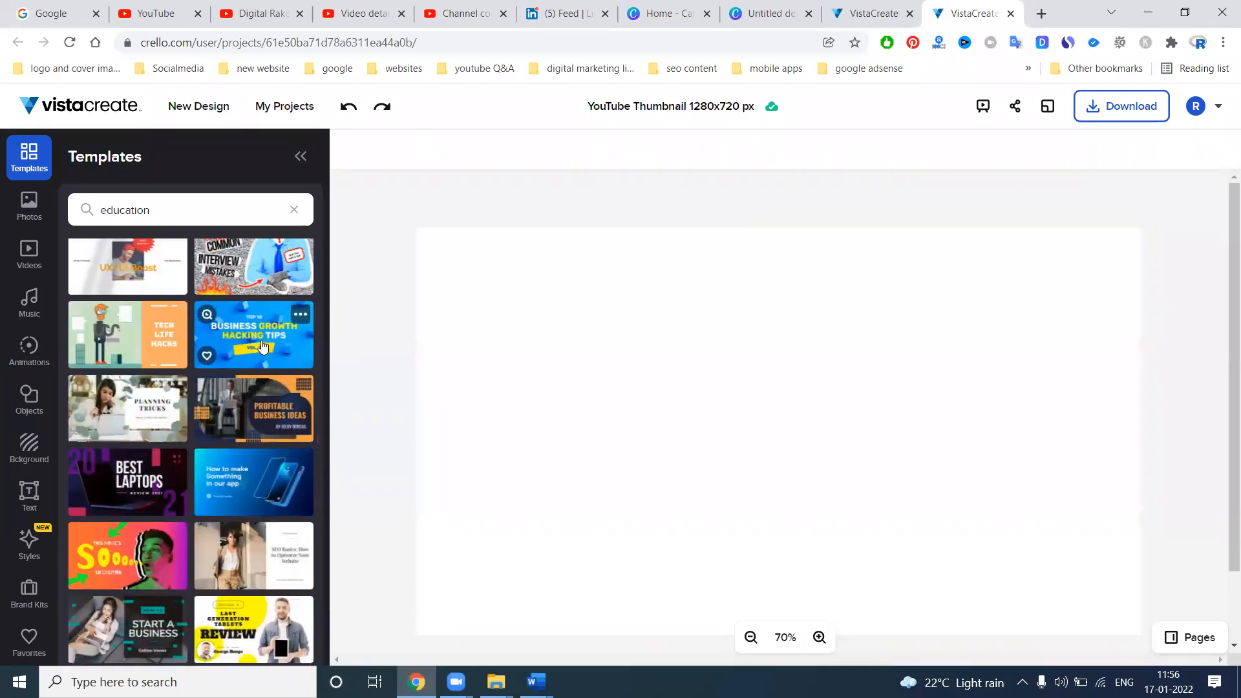
click(262, 348)
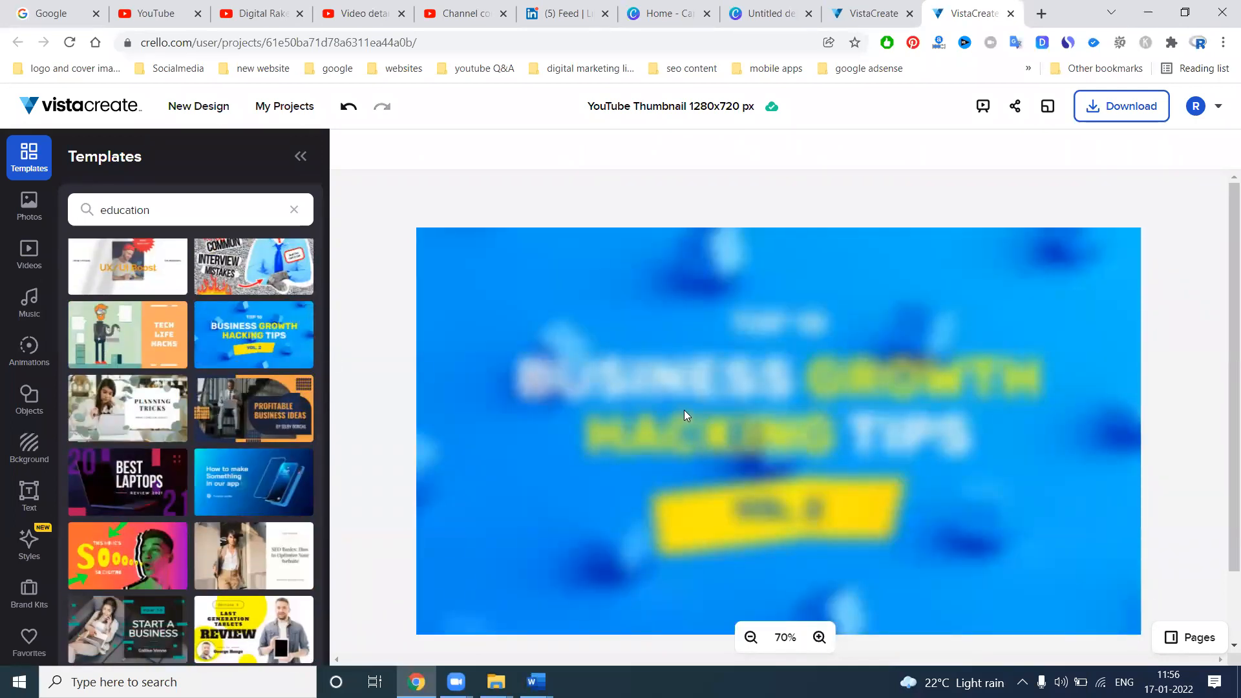
Step: Replace the main headline with "How to share content and YouTube videos in your Facebook and other social networks"
click(675, 379)
triple_click(679, 379)
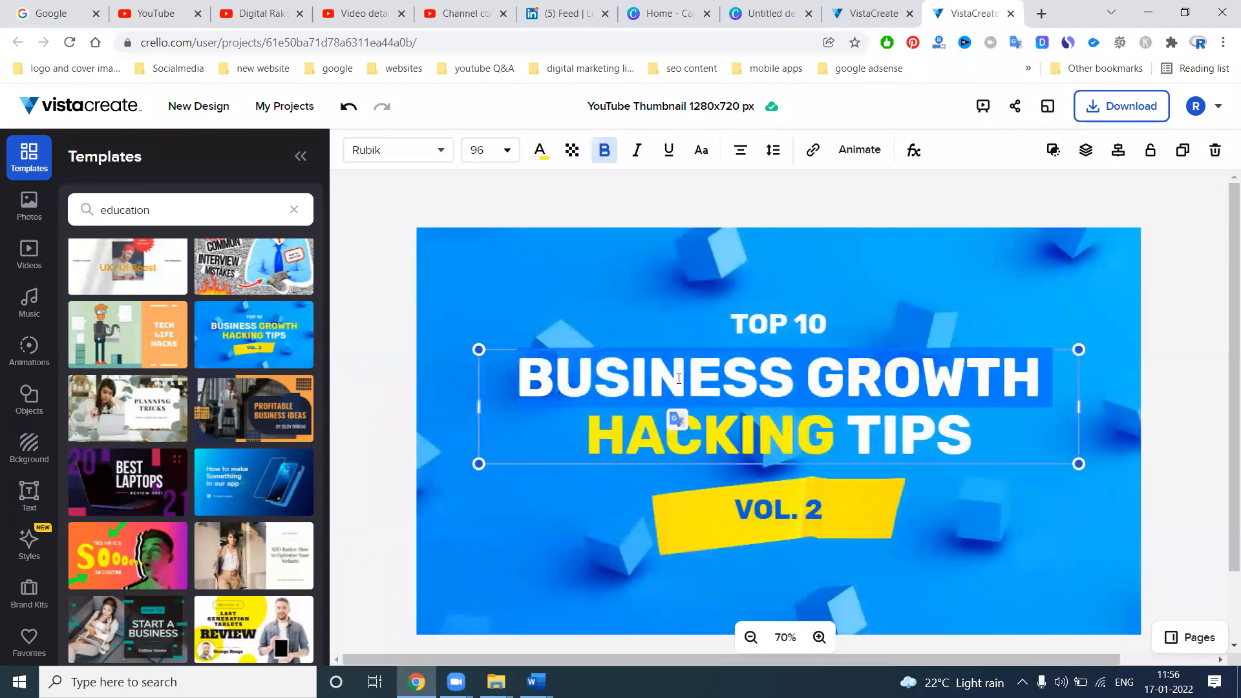
click(995, 408)
drag(981, 435, 526, 385)
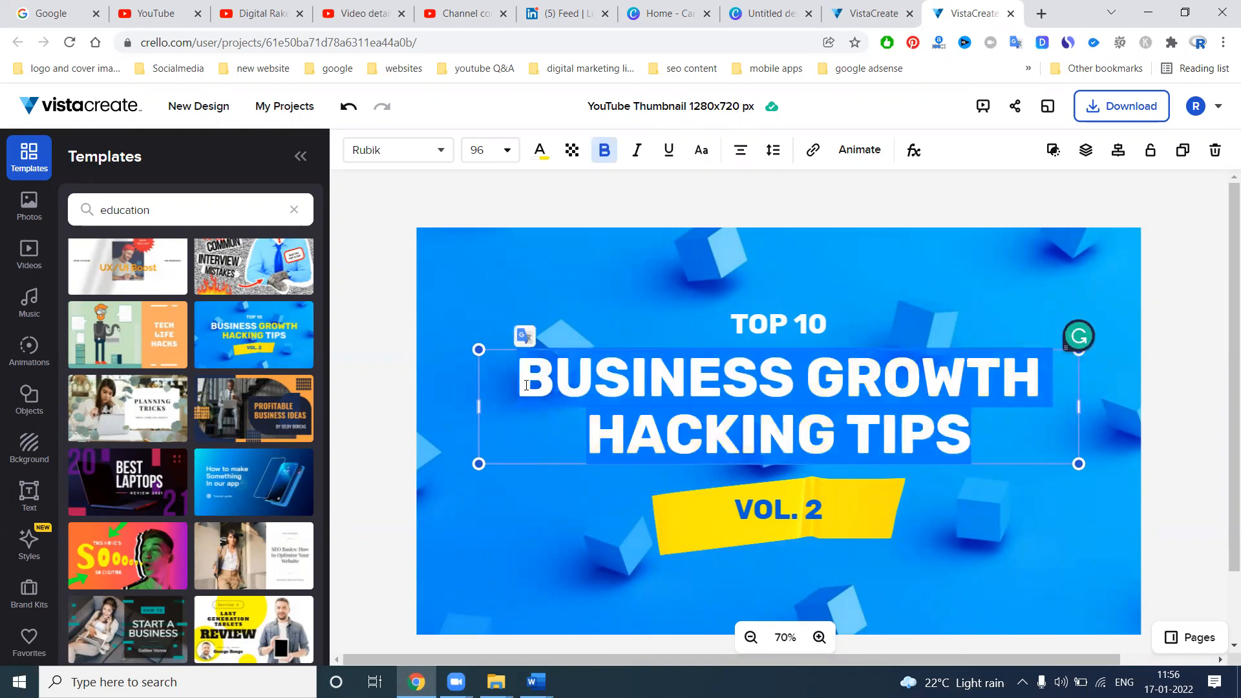
text(How to share content and YouTube videos in your Facebook and other social networks)
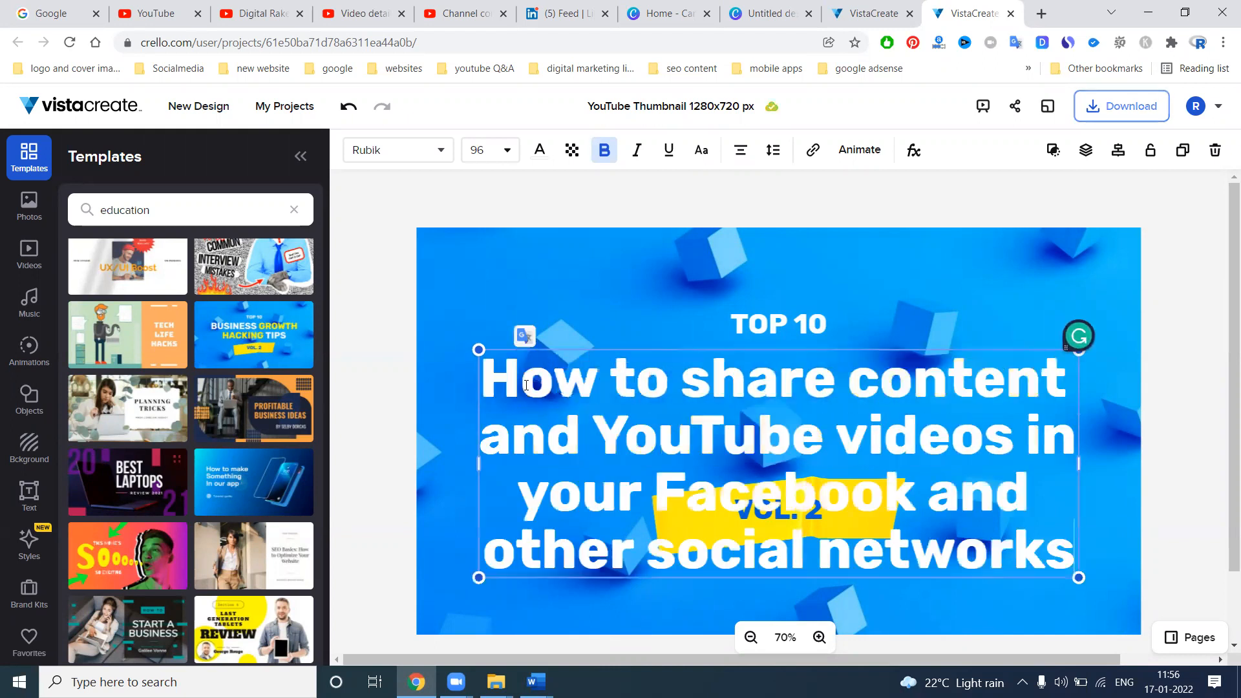
Step: Set the headline's font size to 60
click(502, 157)
scroll(496, 327, down, 4)
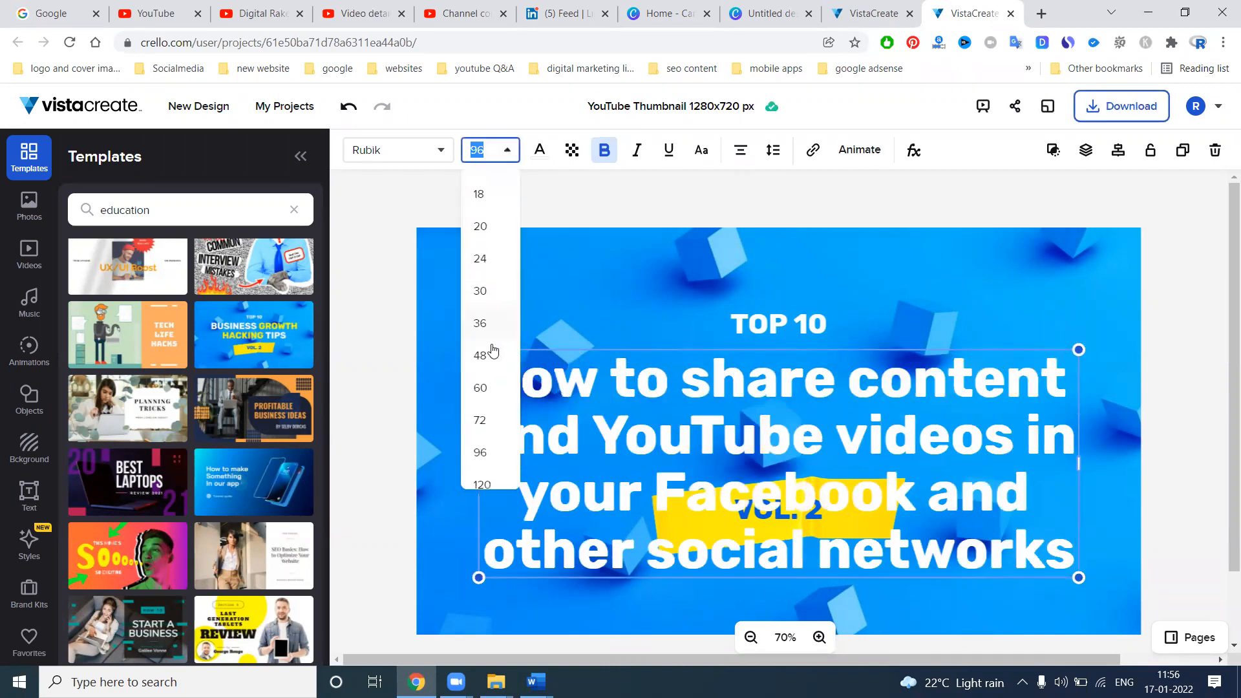
click(495, 270)
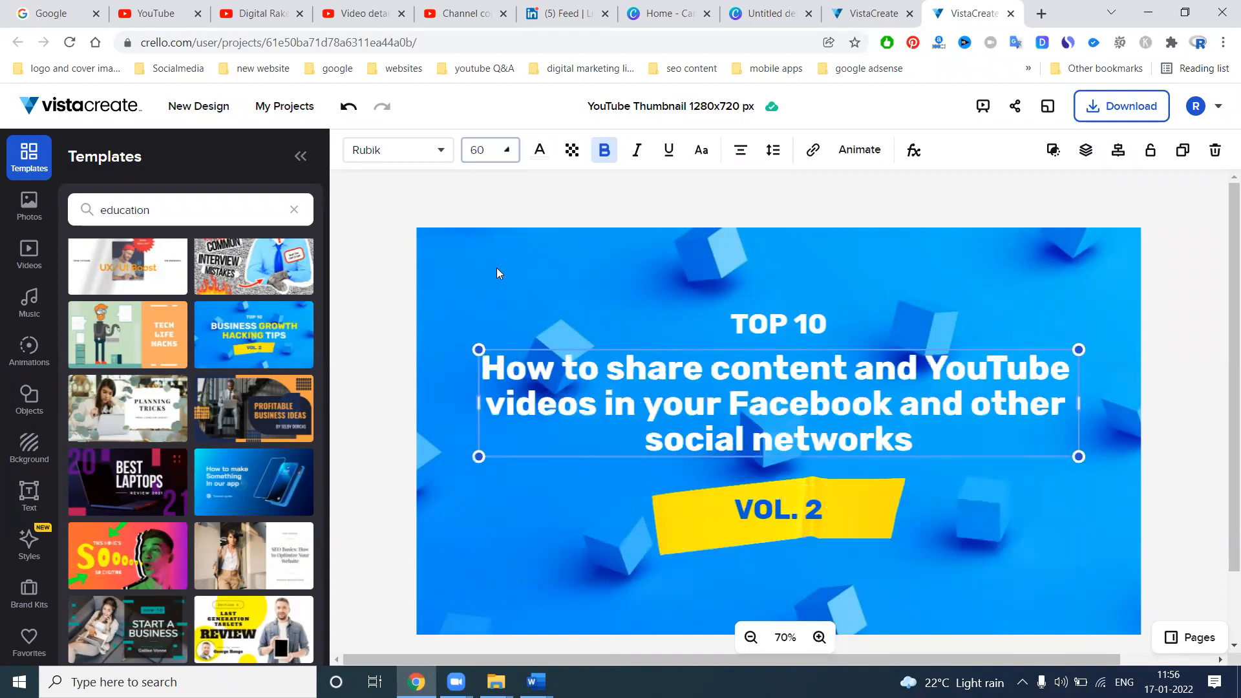
Step: Delete the yellow banner, the "TOP 10" text and the "VOL. 2" text from the thumbnail
click(856, 512)
key(Delete)
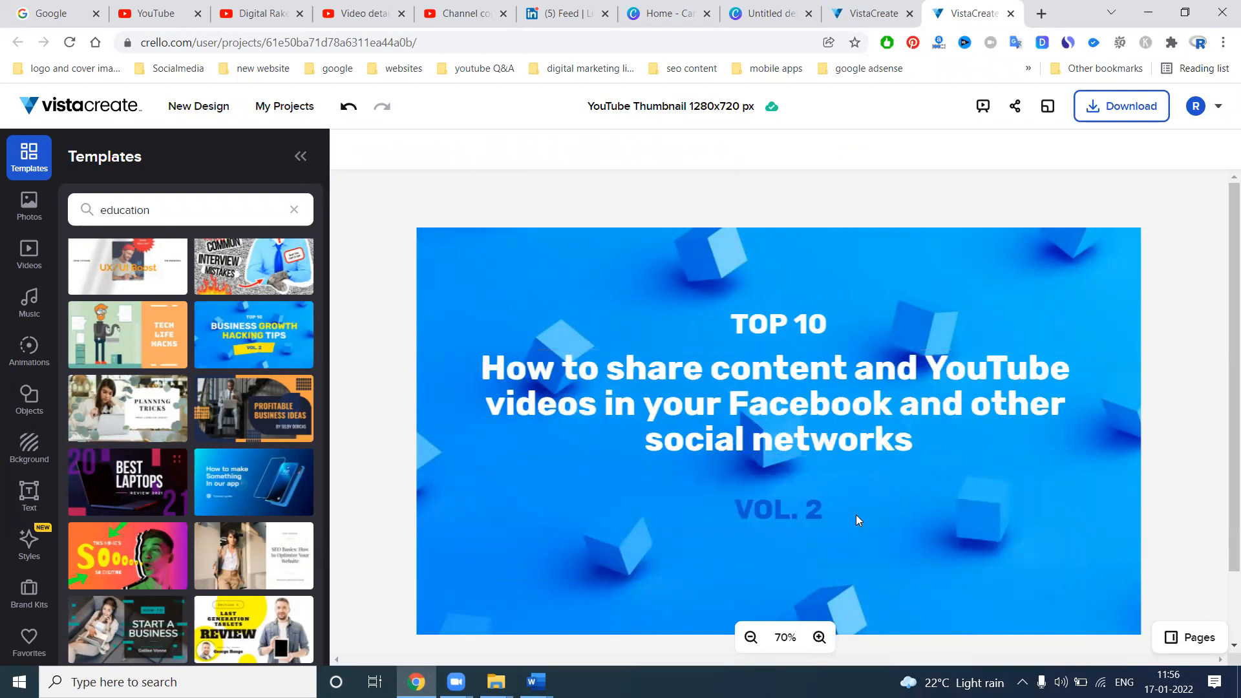
click(780, 326)
key(Delete)
click(794, 505)
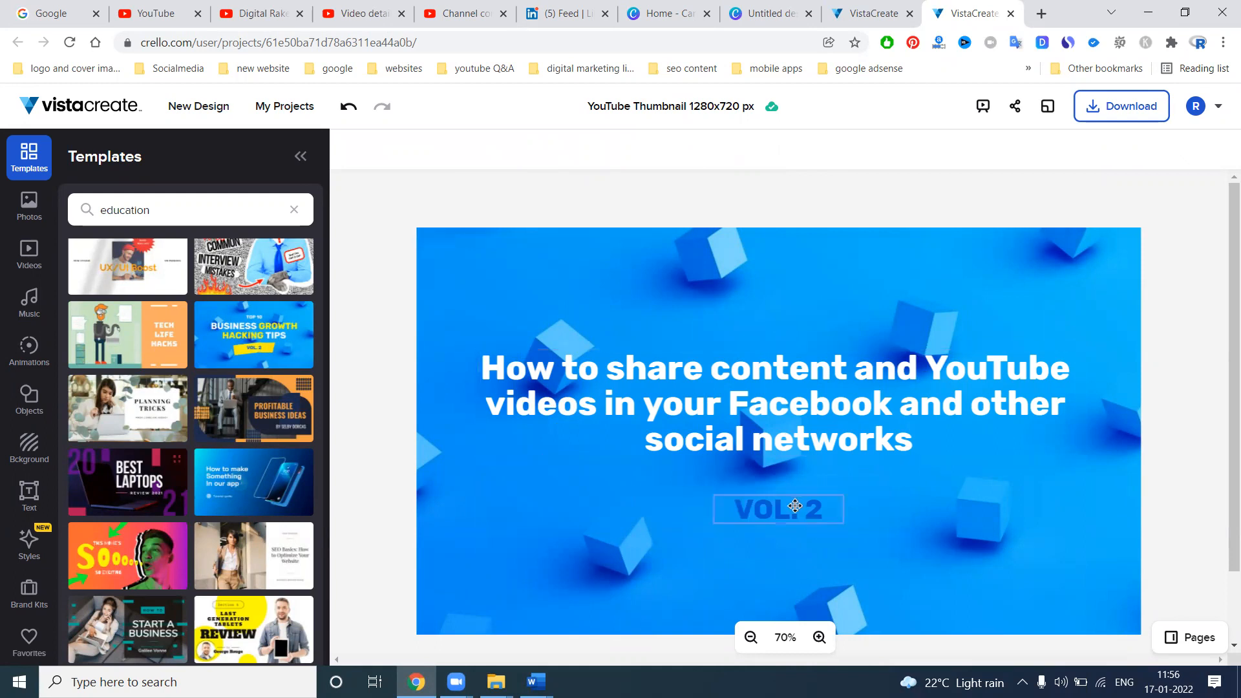
key(Delete)
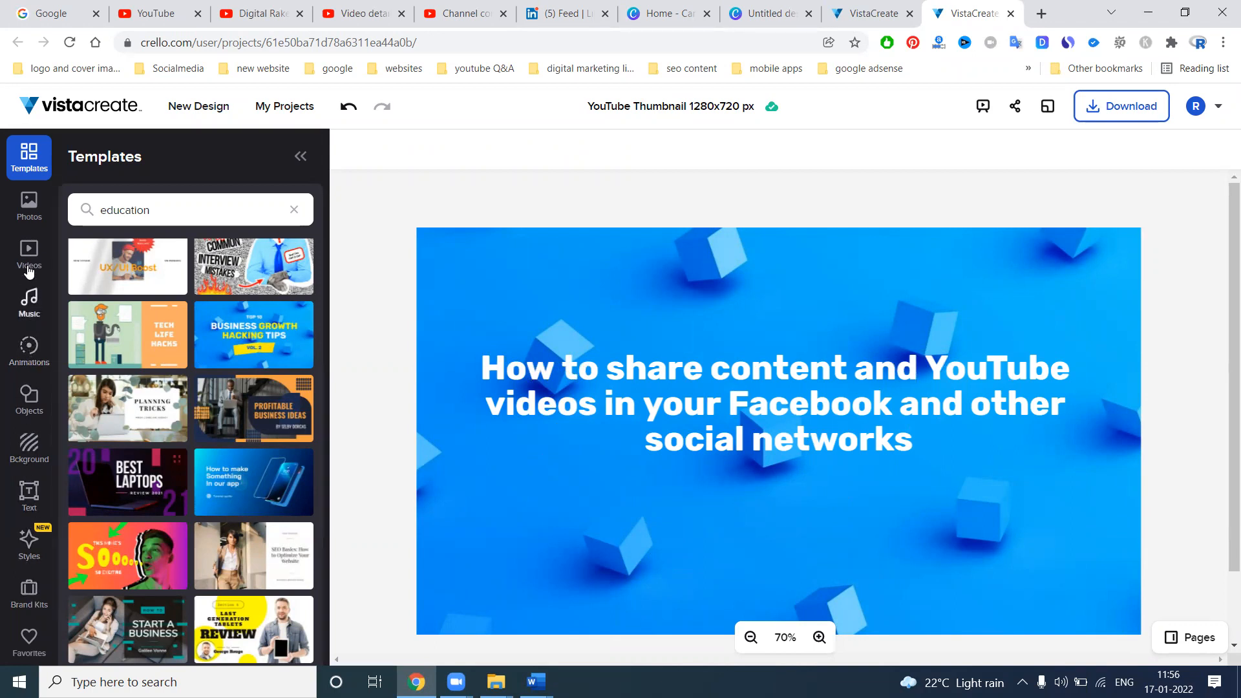
Step: Open the My Files library of uploaded images for the thumbnail
click(23, 217)
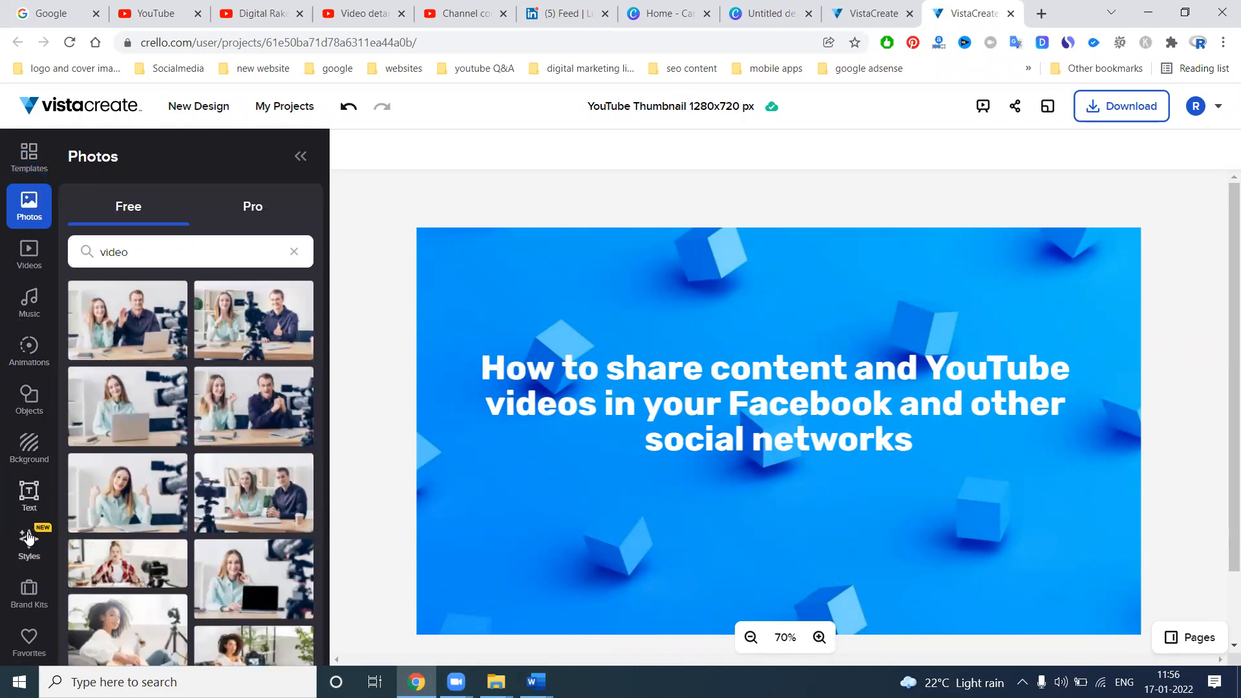
scroll(29, 602, down, 1)
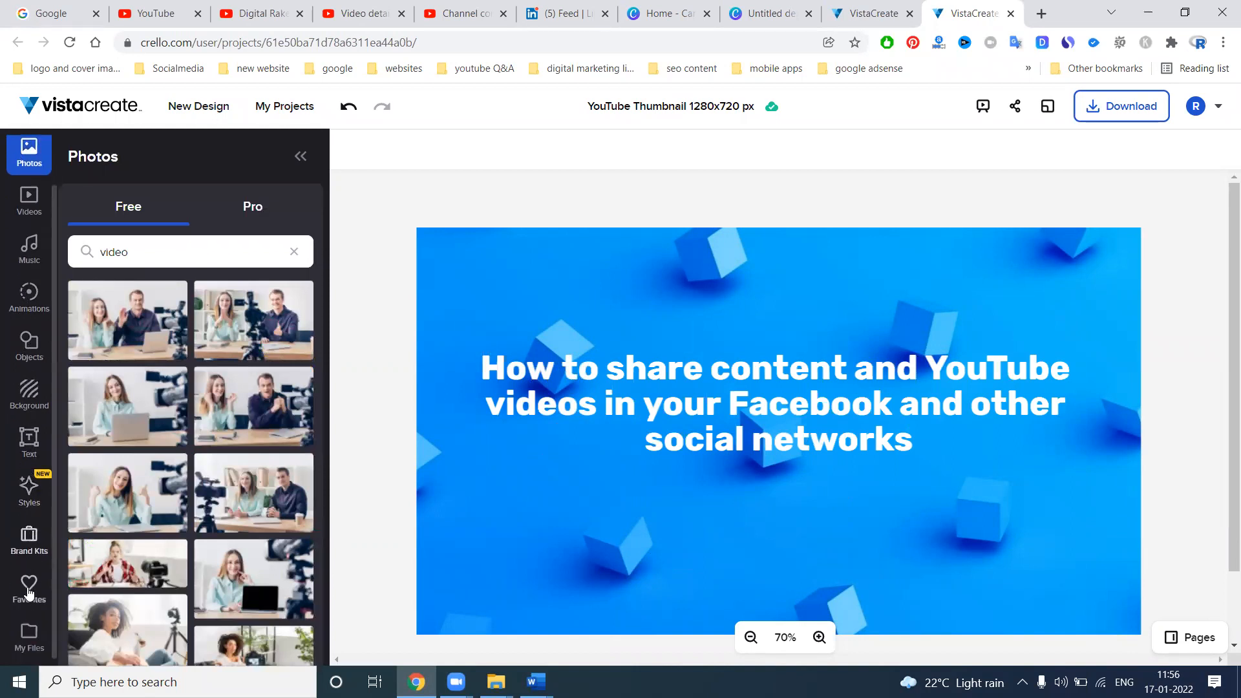
click(29, 630)
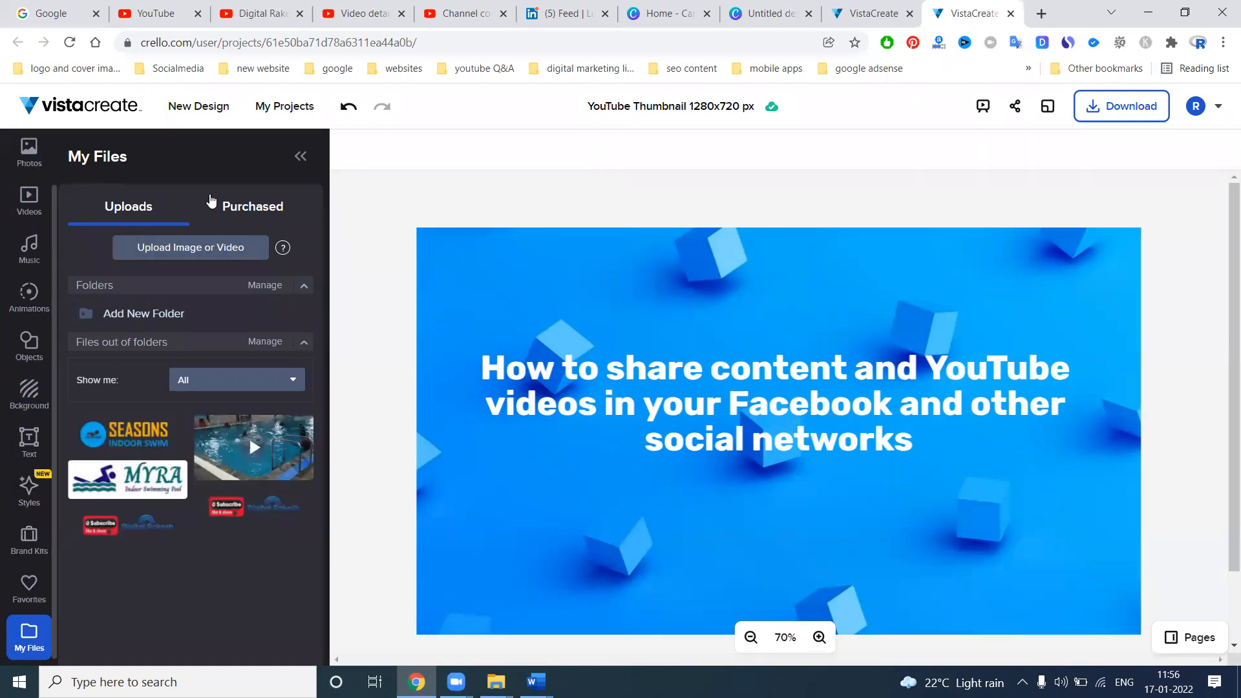
Step: Search Google Images for "youtube png"
click(59, 14)
text(y)
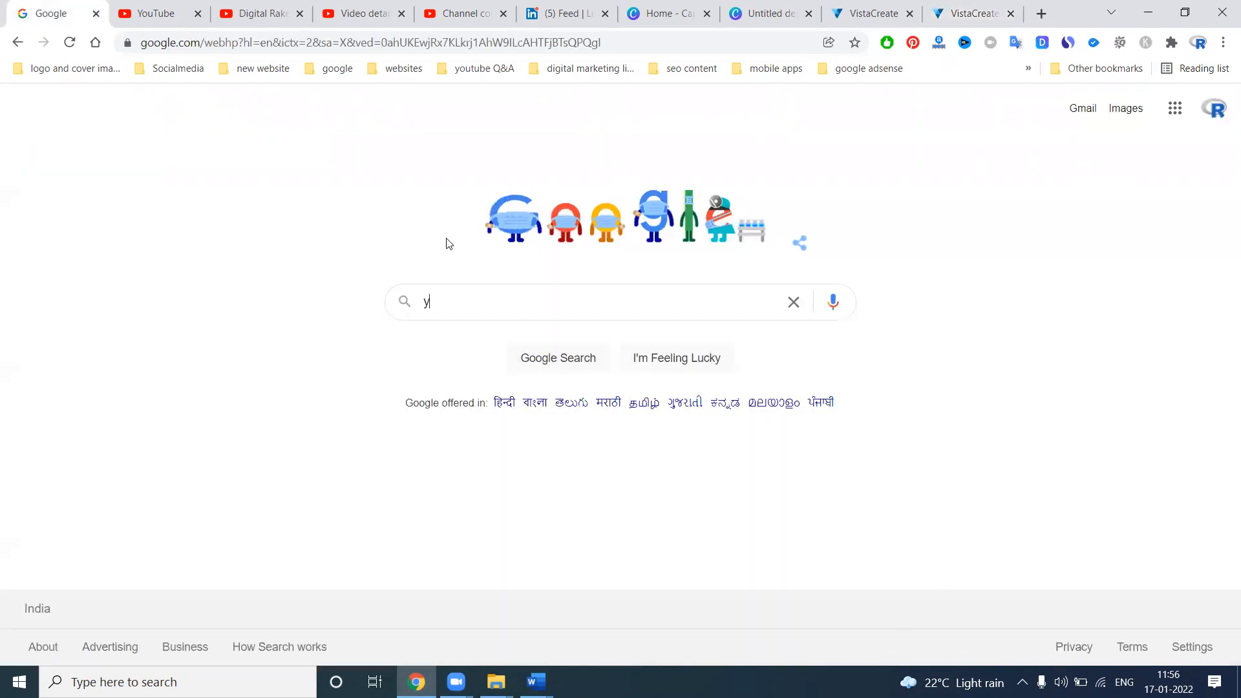
text(outube png)
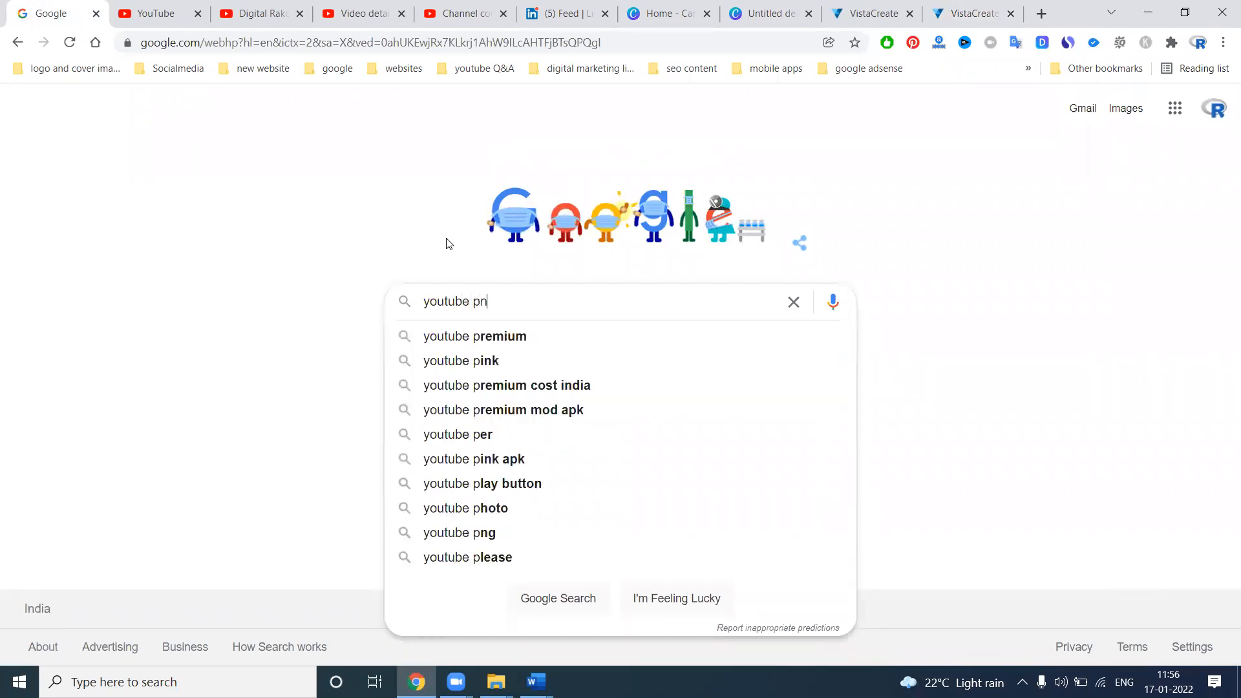
key(Return)
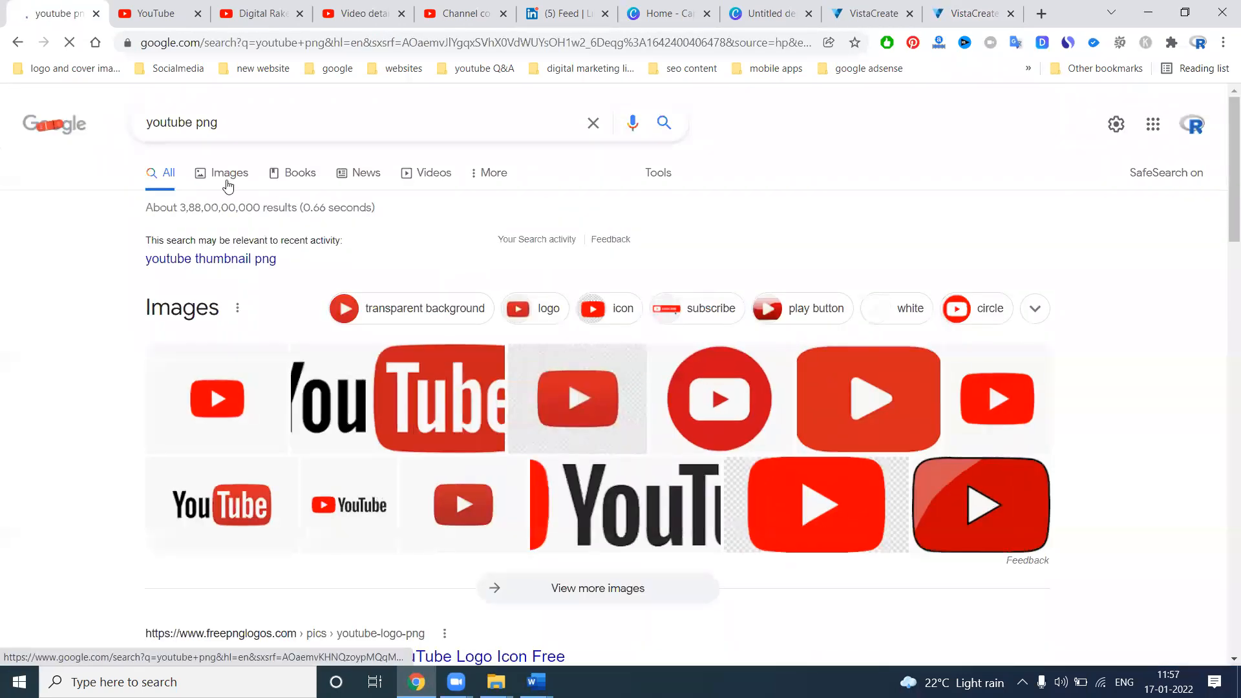
click(227, 173)
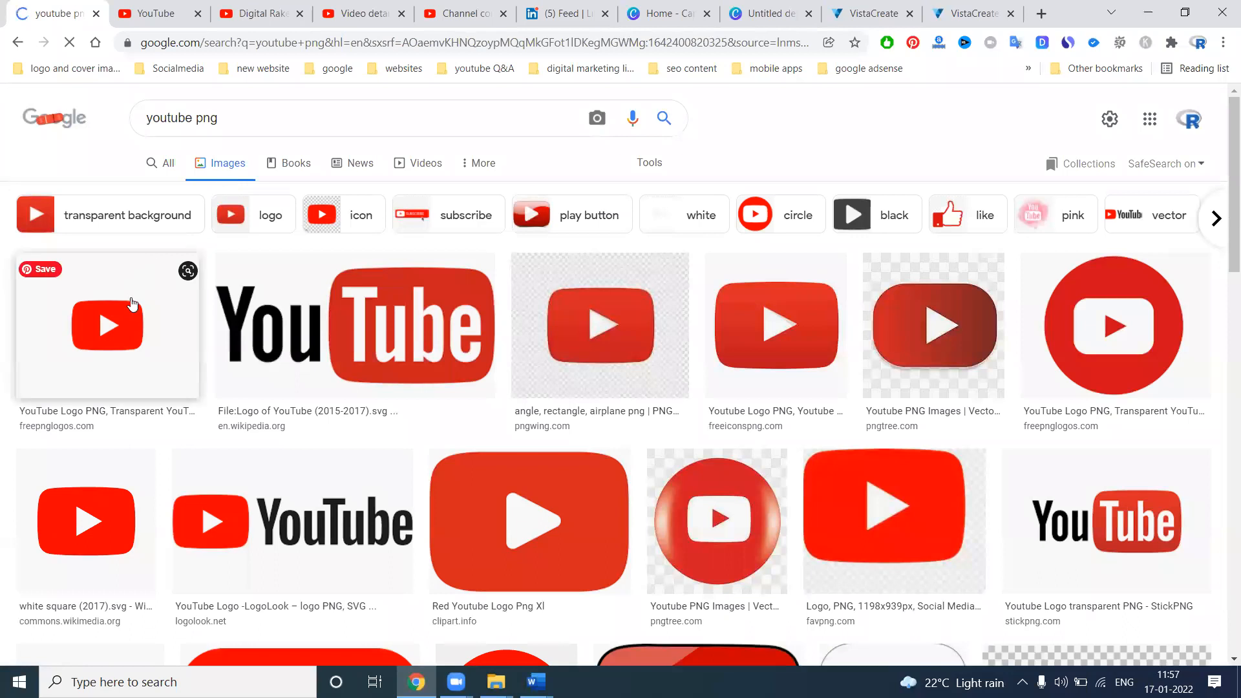
Step: Try to save the red play-button YouTube logo from freepnglogos.com to the Documents folder
click(131, 304)
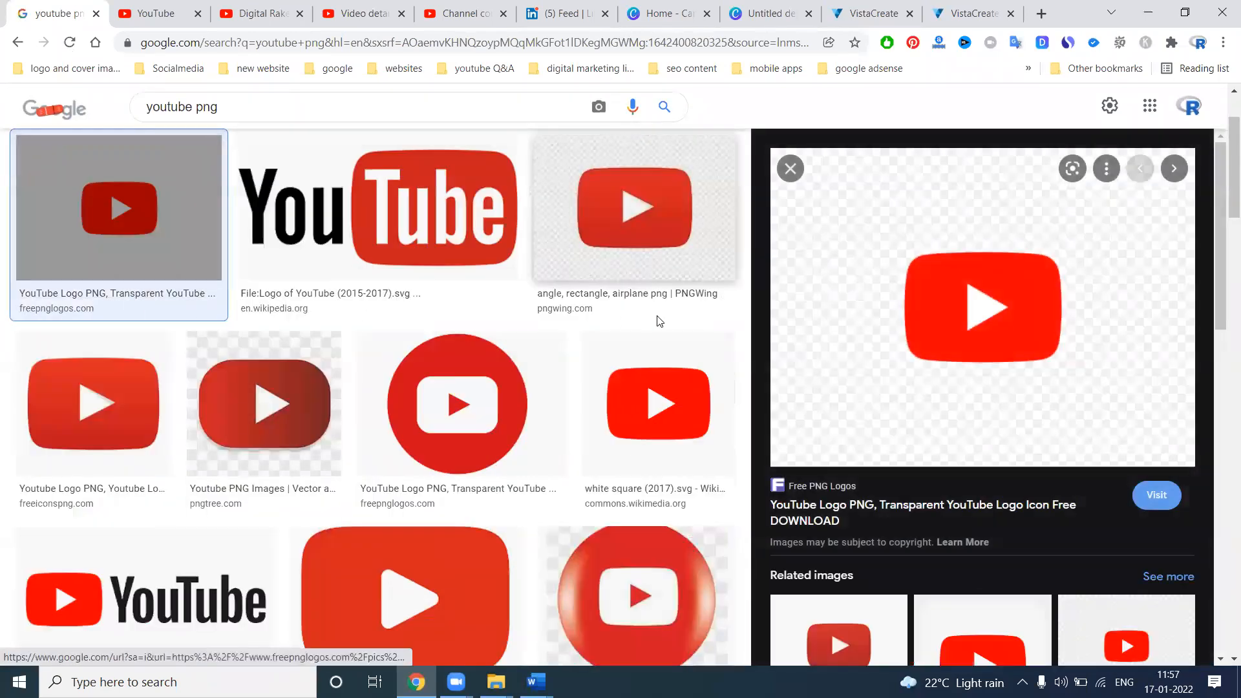
right_click(957, 287)
click(1002, 481)
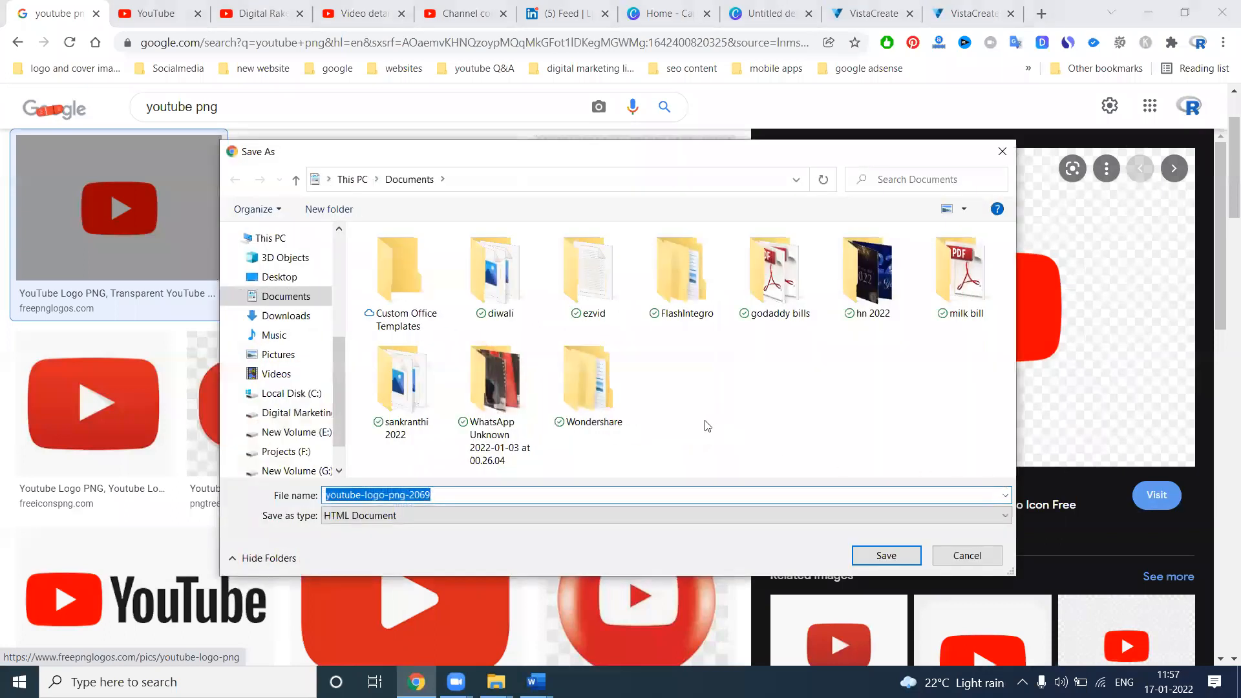
click(885, 554)
Step: Return to VistaCreate and look through the Documents and Downloads folders for the saved YouTube logo to upload
click(970, 13)
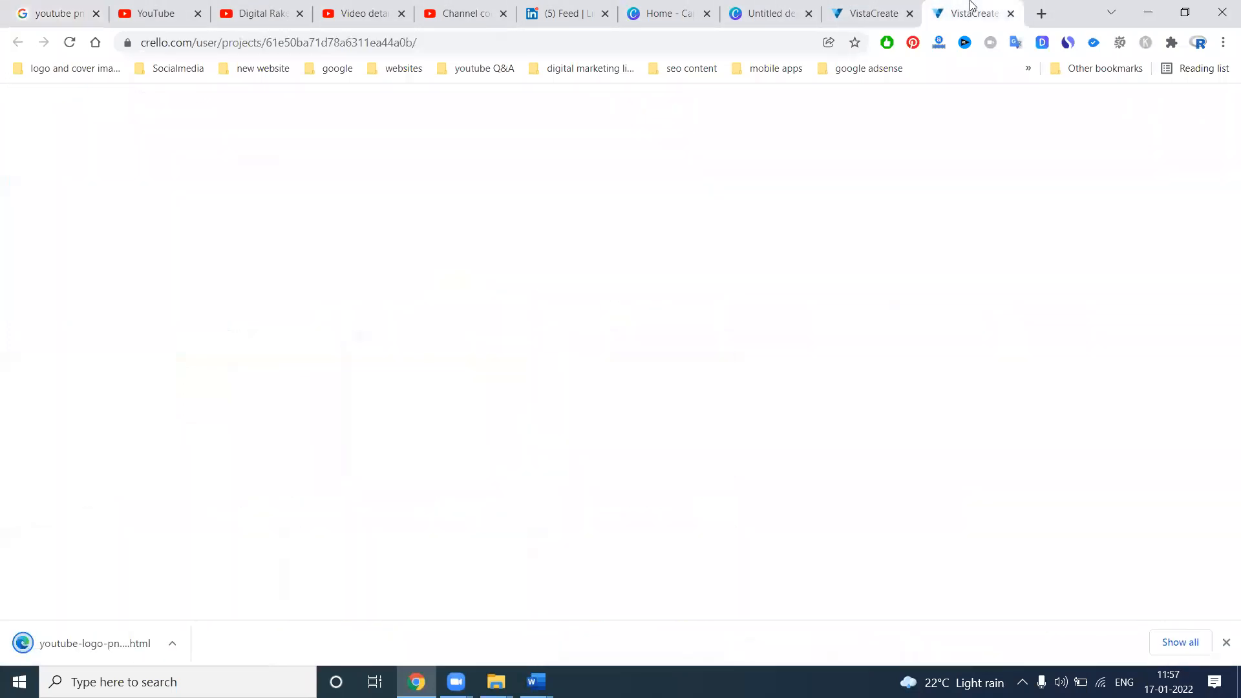
click(136, 249)
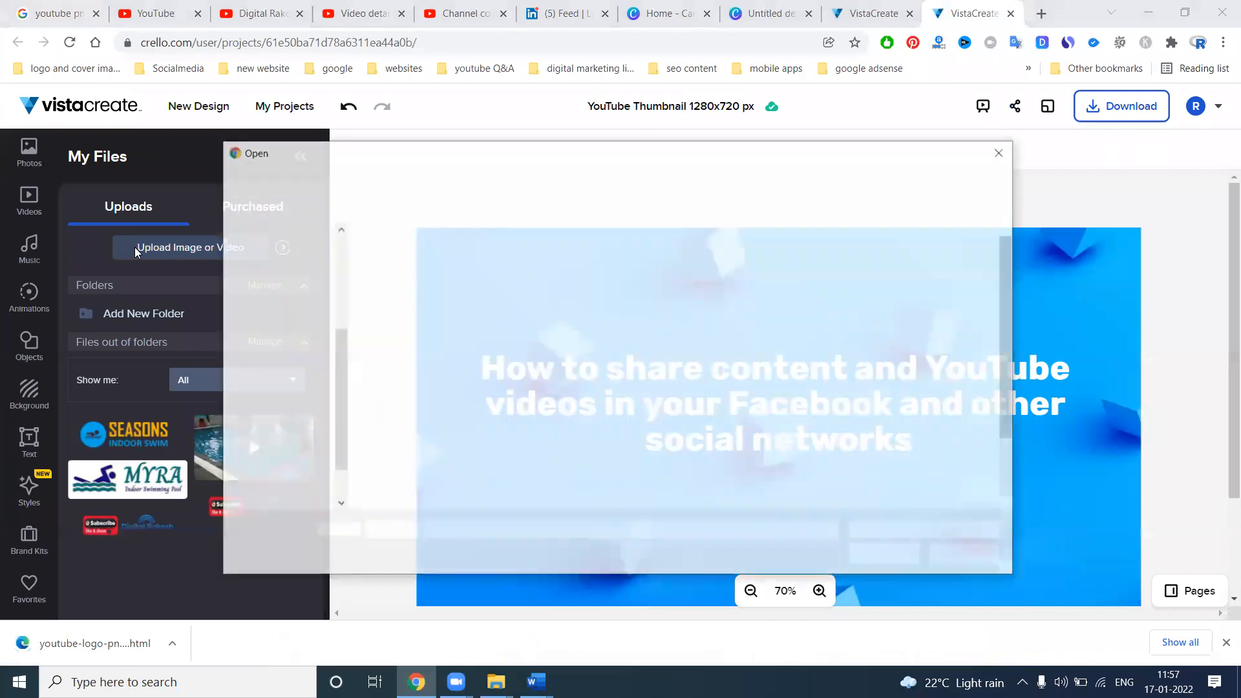
click(315, 341)
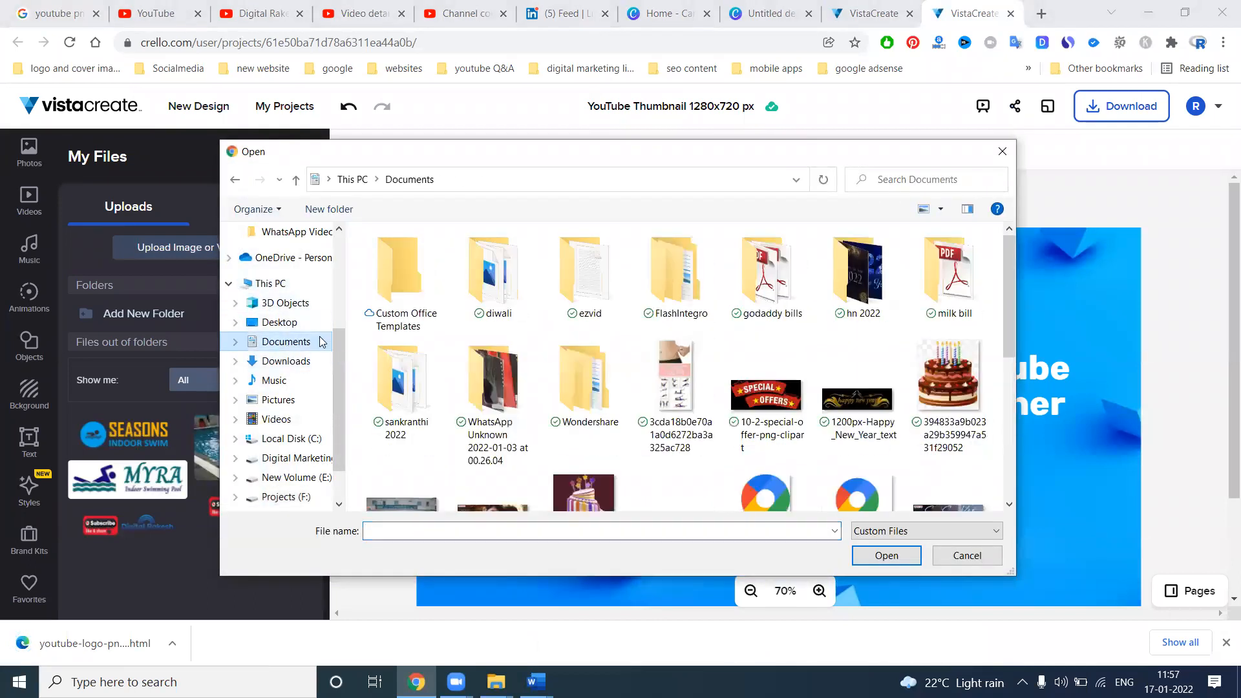
scroll(564, 369, down, 5)
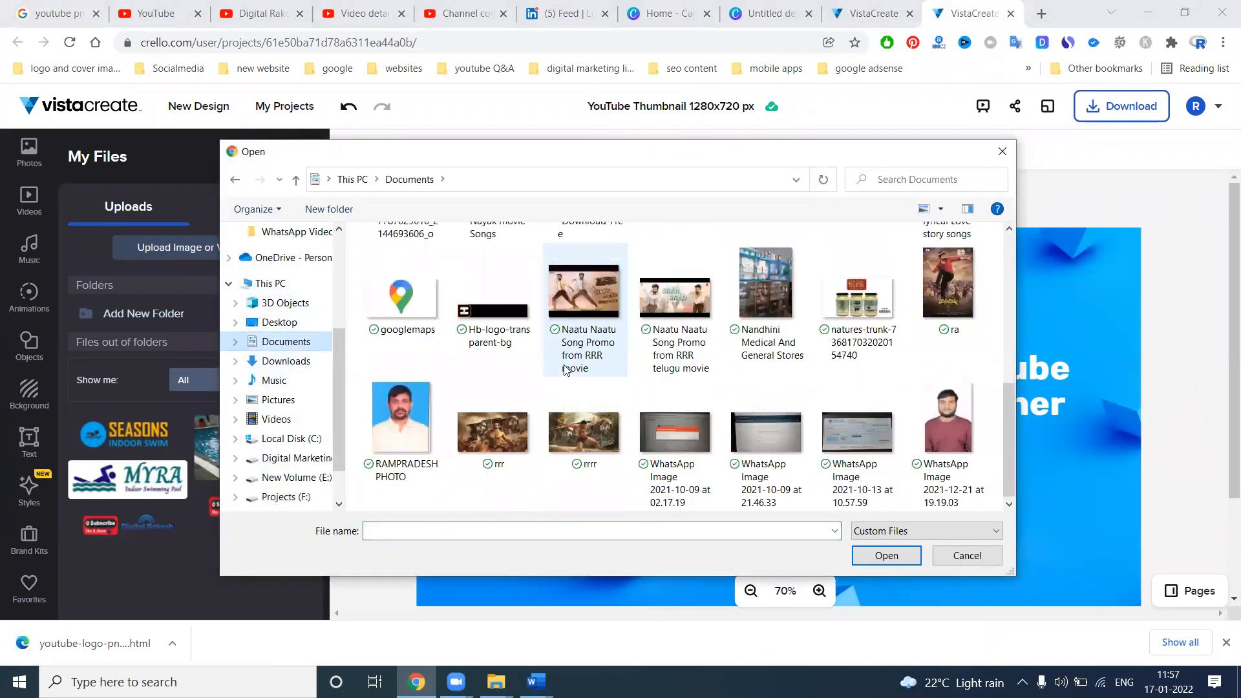
click(286, 361)
scroll(590, 342, down, 2)
scroll(590, 339, down, 5)
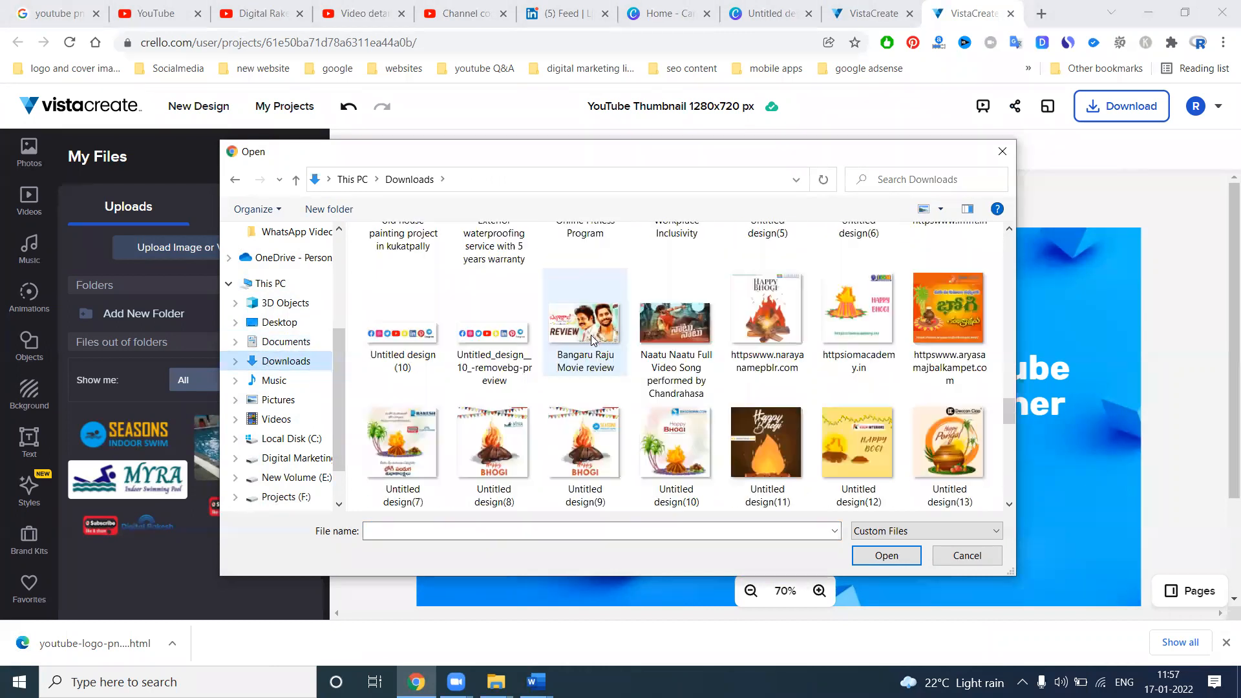
scroll(591, 335, down, 5)
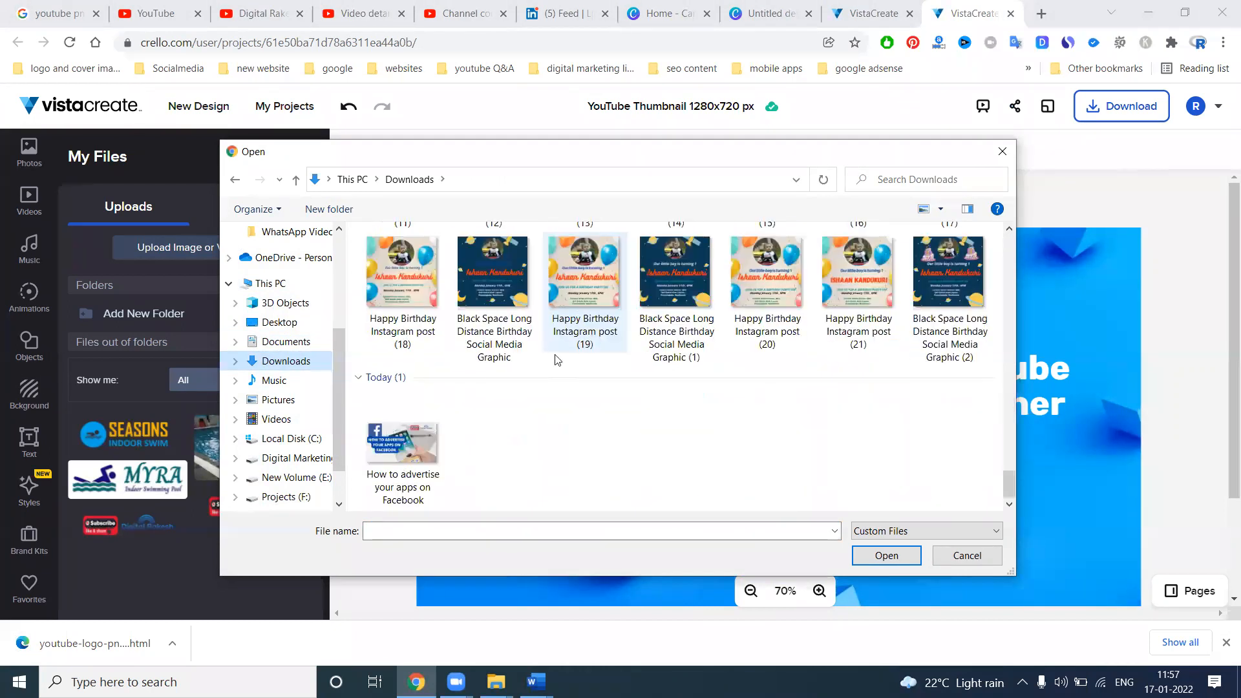
click(281, 343)
scroll(685, 349, down, 10)
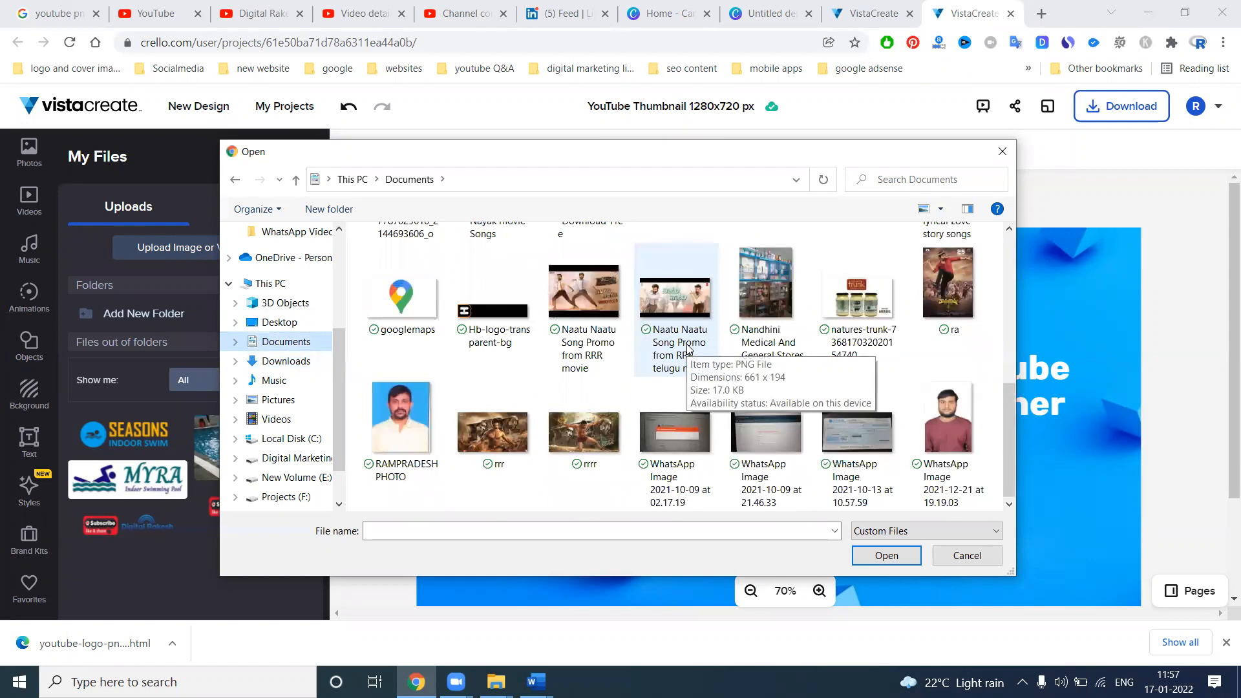
scroll(686, 349, up, 3)
scroll(686, 349, down, 2)
scroll(688, 349, up, 2)
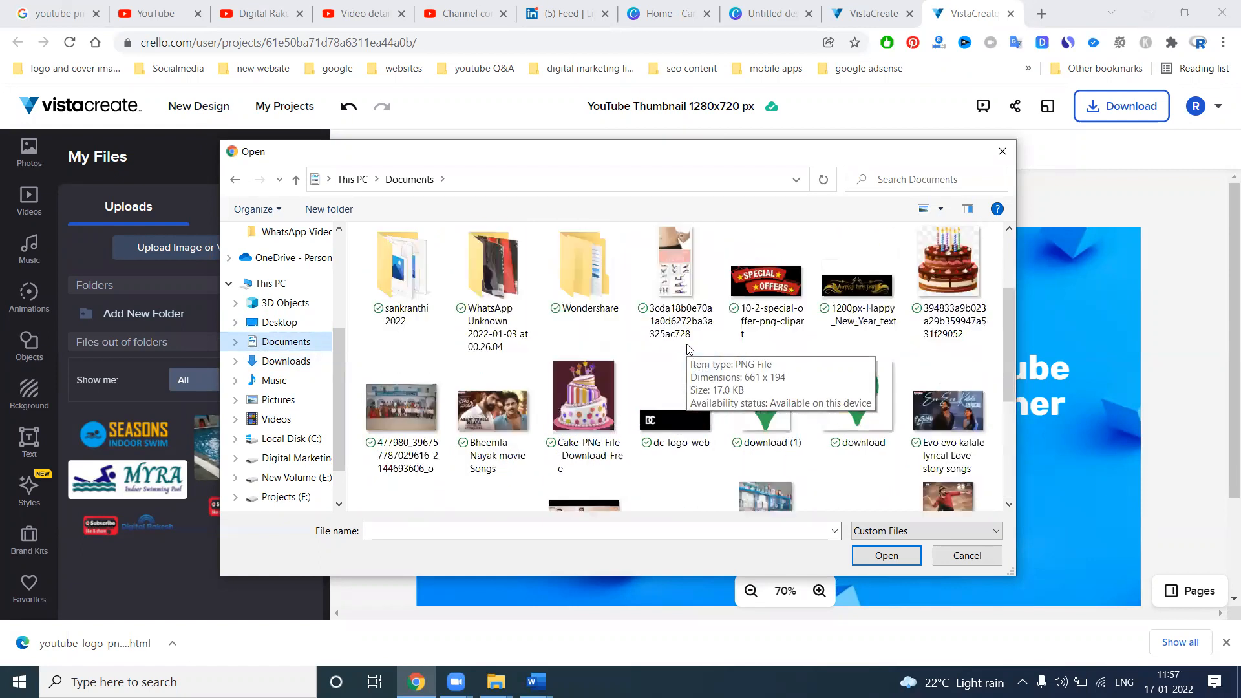
scroll(688, 349, up, 1)
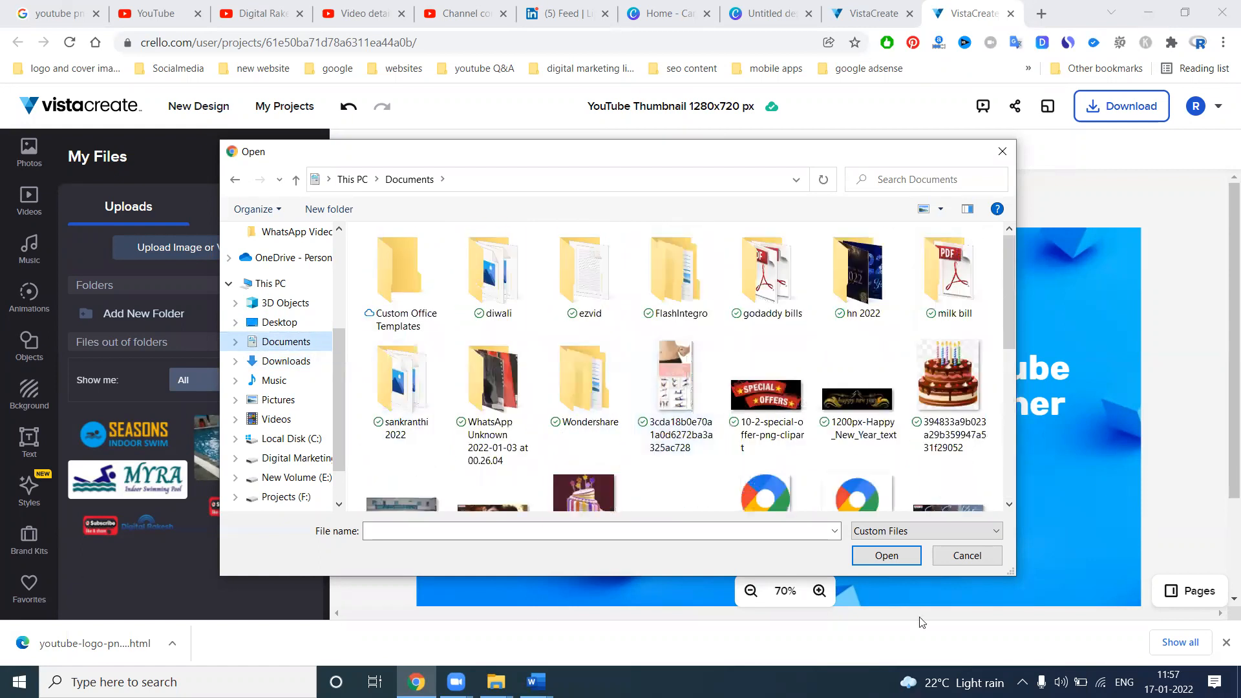
click(952, 560)
Step: Save the Wikipedia "Logo of YouTube (2015-2017)" image from the Google results as a PNG in the Documents folder
click(58, 13)
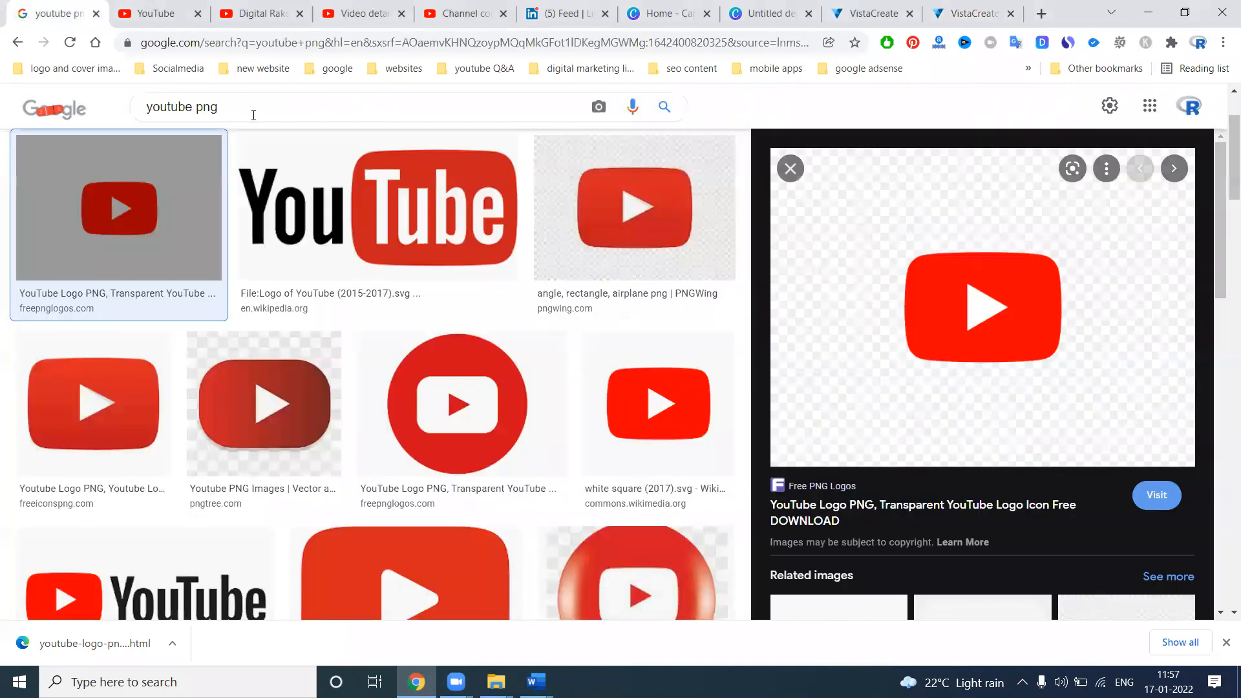
click(659, 404)
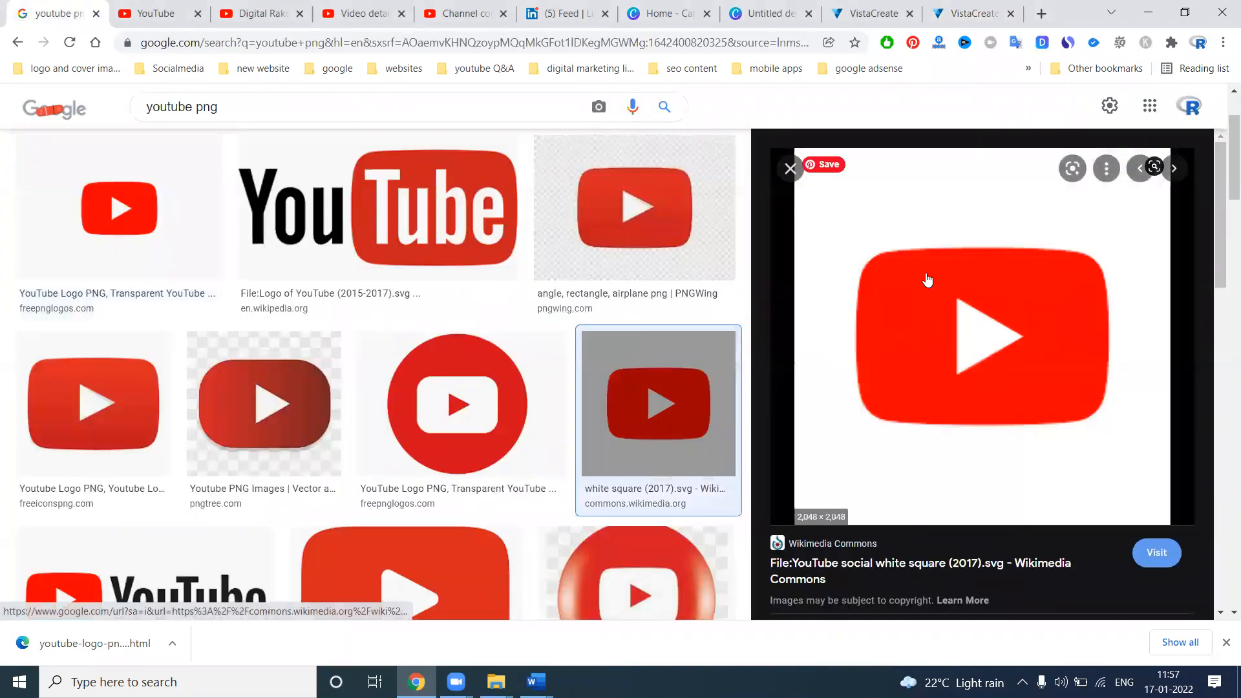
click(655, 215)
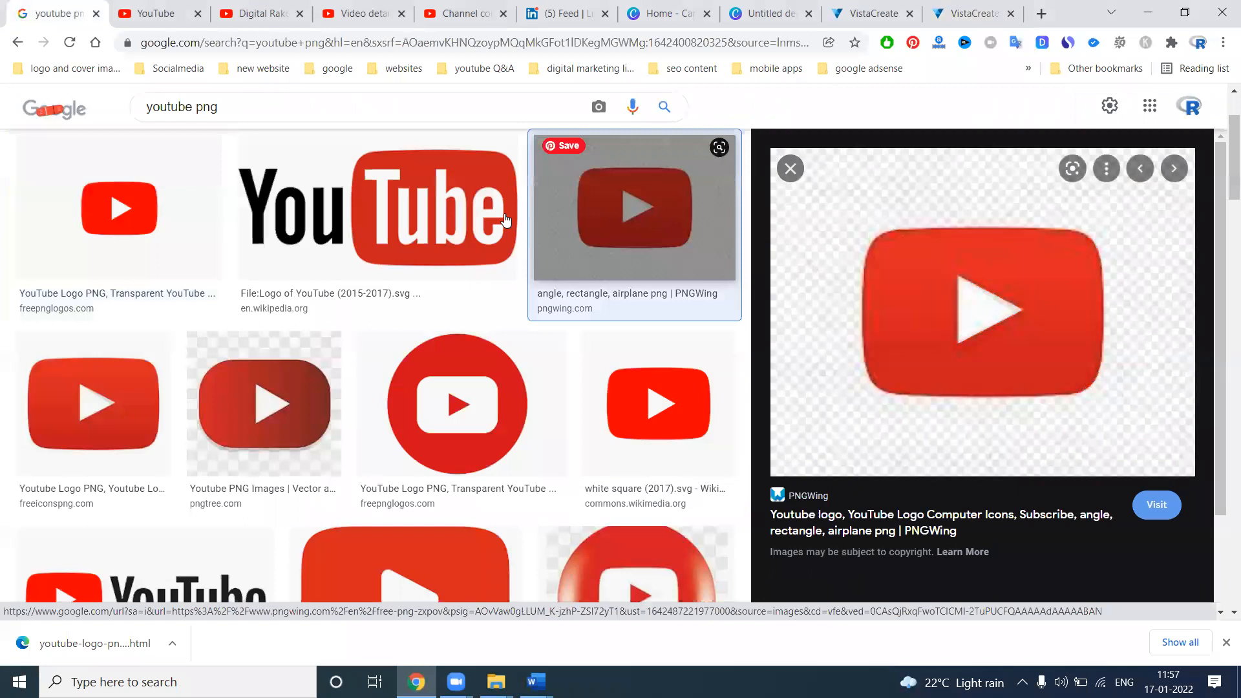
click(477, 215)
right_click(920, 209)
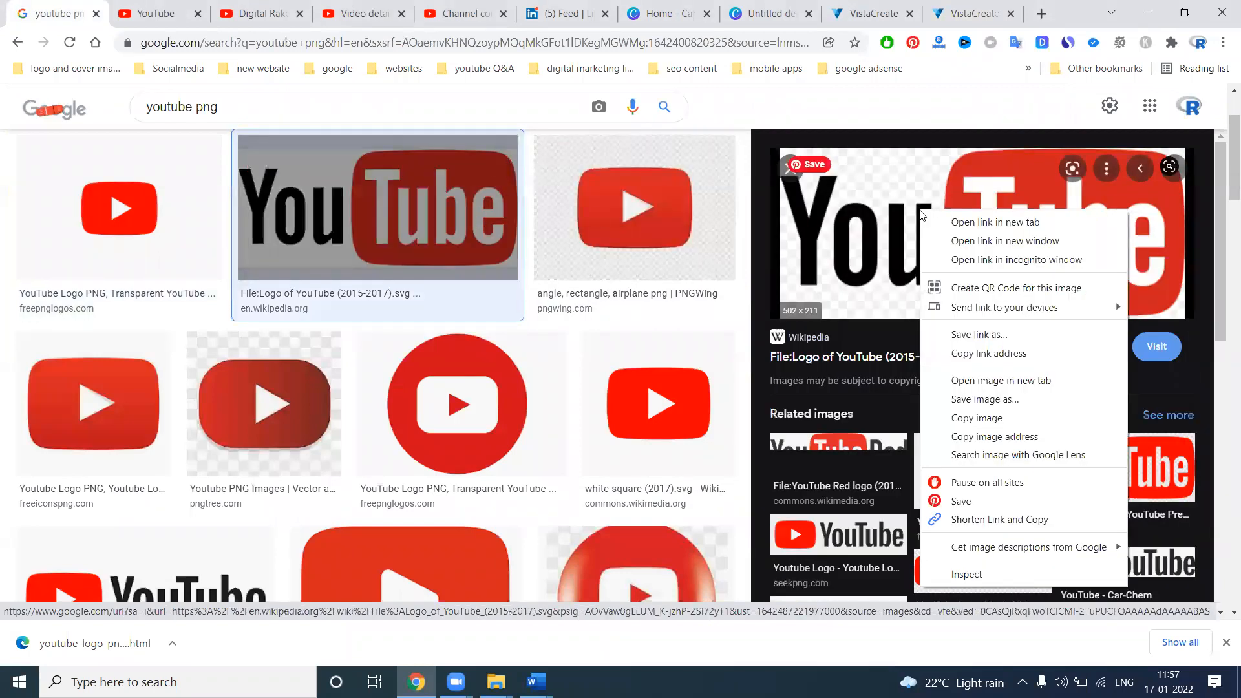
right_click(875, 239)
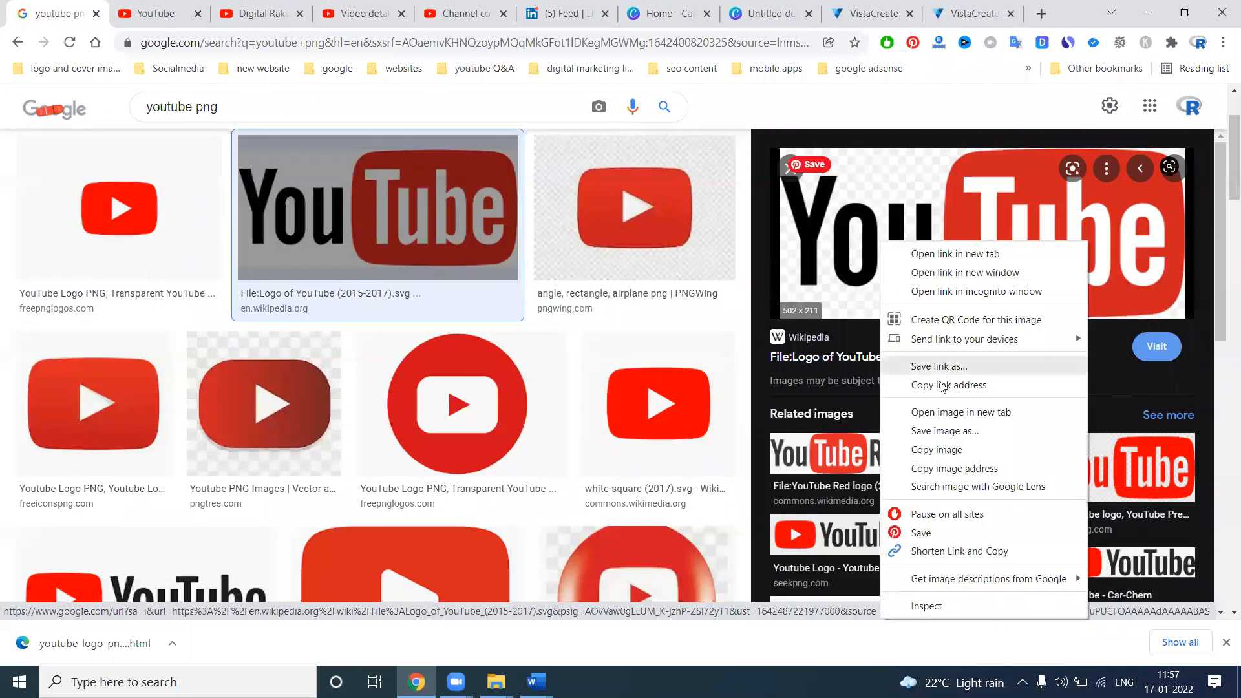
click(938, 430)
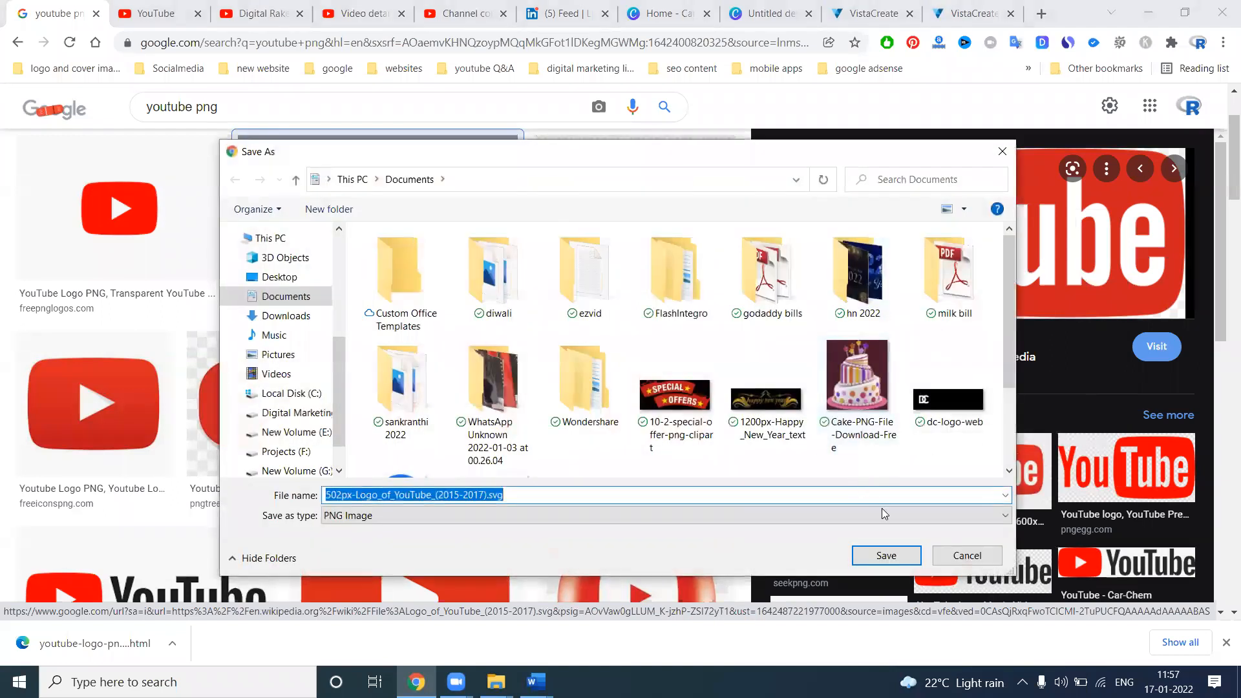
click(889, 556)
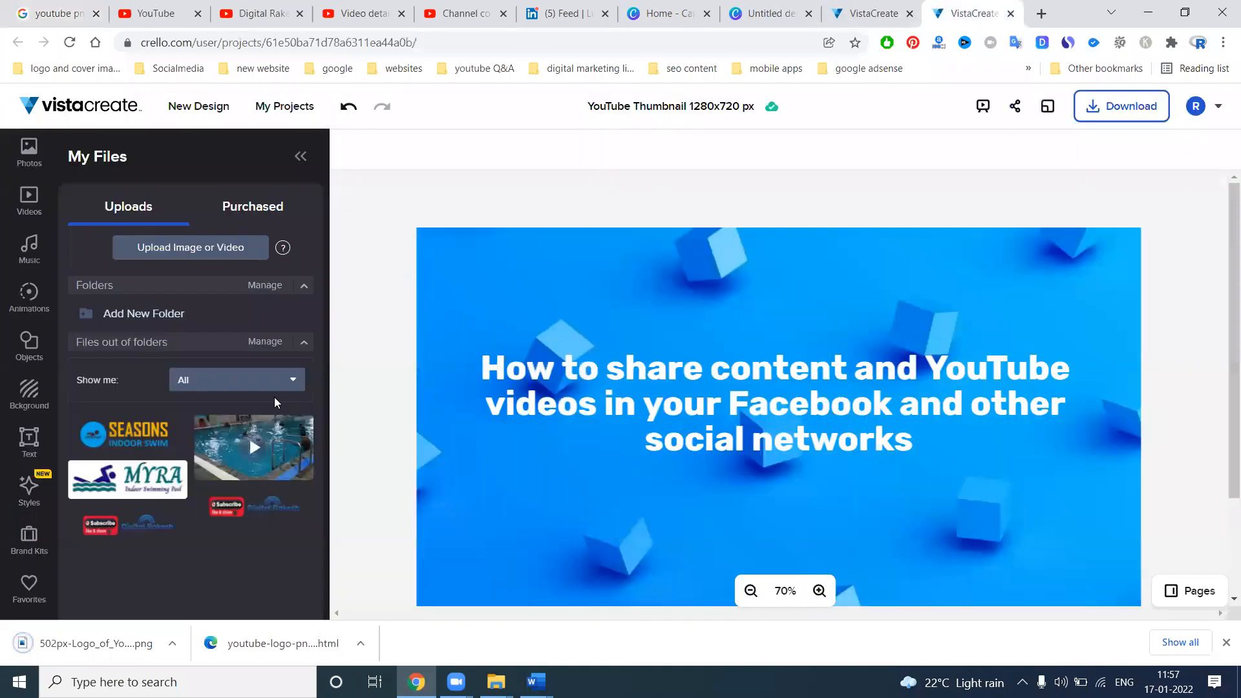
Step: Upload the file 502px-Logo_of_YouTube_(2015-2017).svg from the Documents folder to the VistaCreate project's files
click(972, 13)
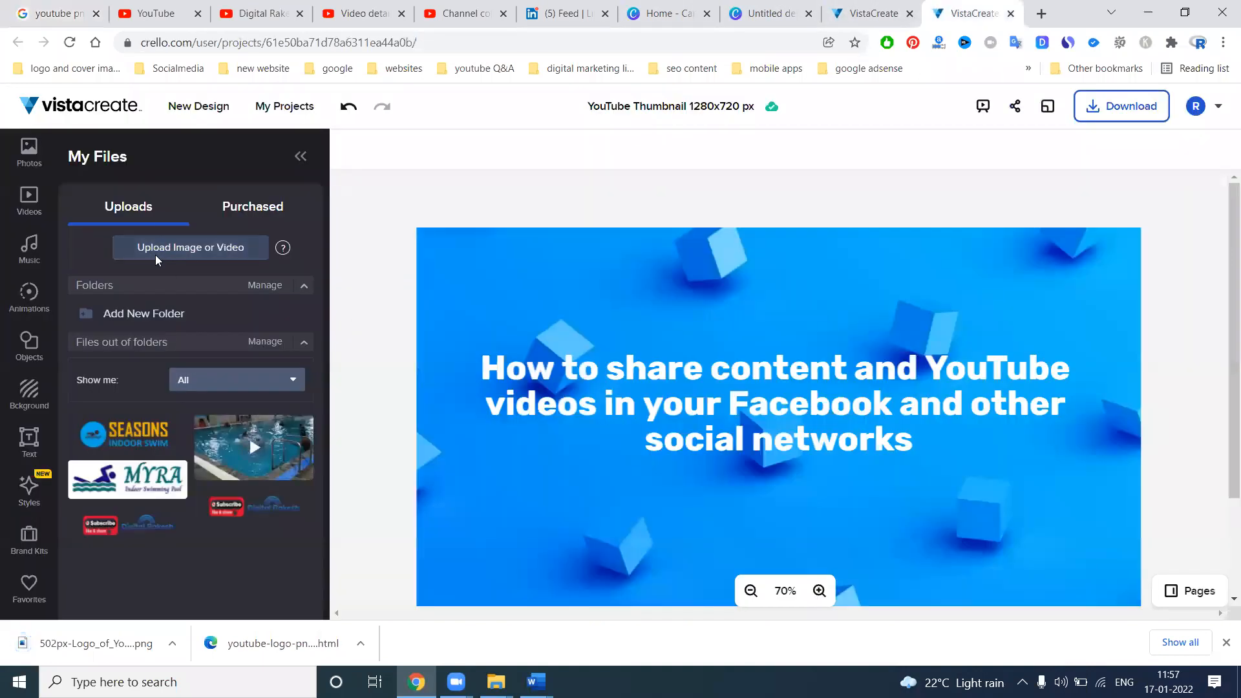
click(155, 254)
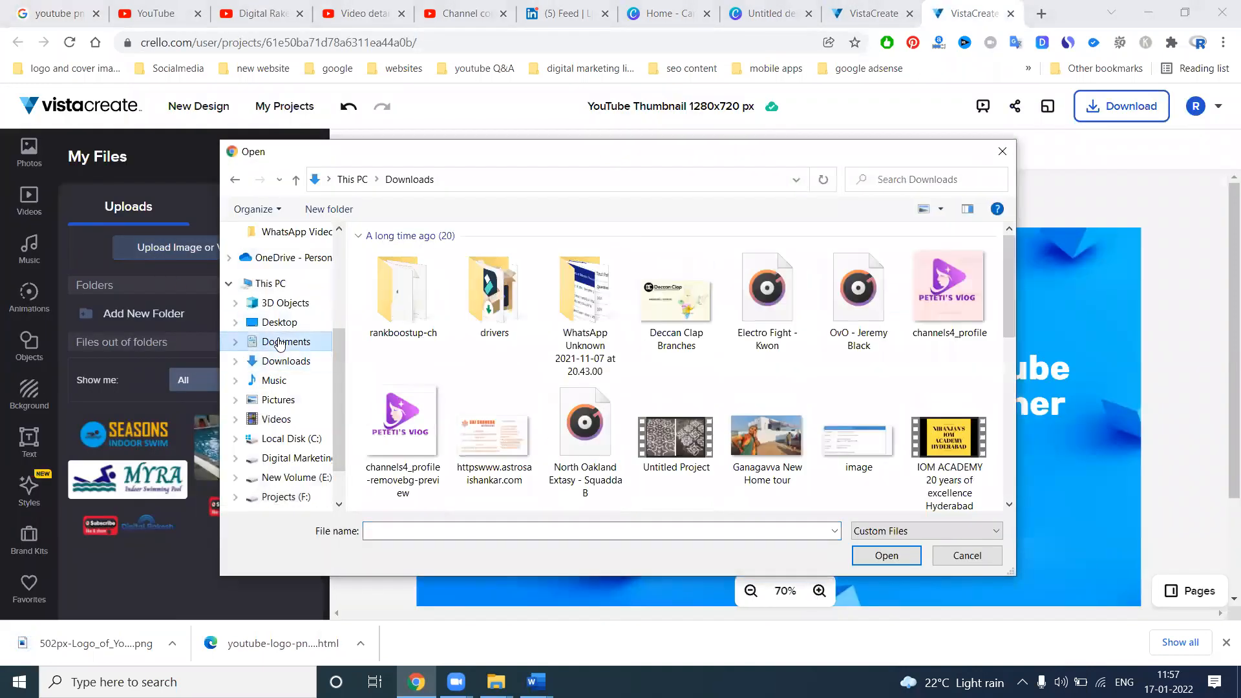
click(279, 343)
scroll(613, 391, down, 5)
scroll(615, 394, up, 5)
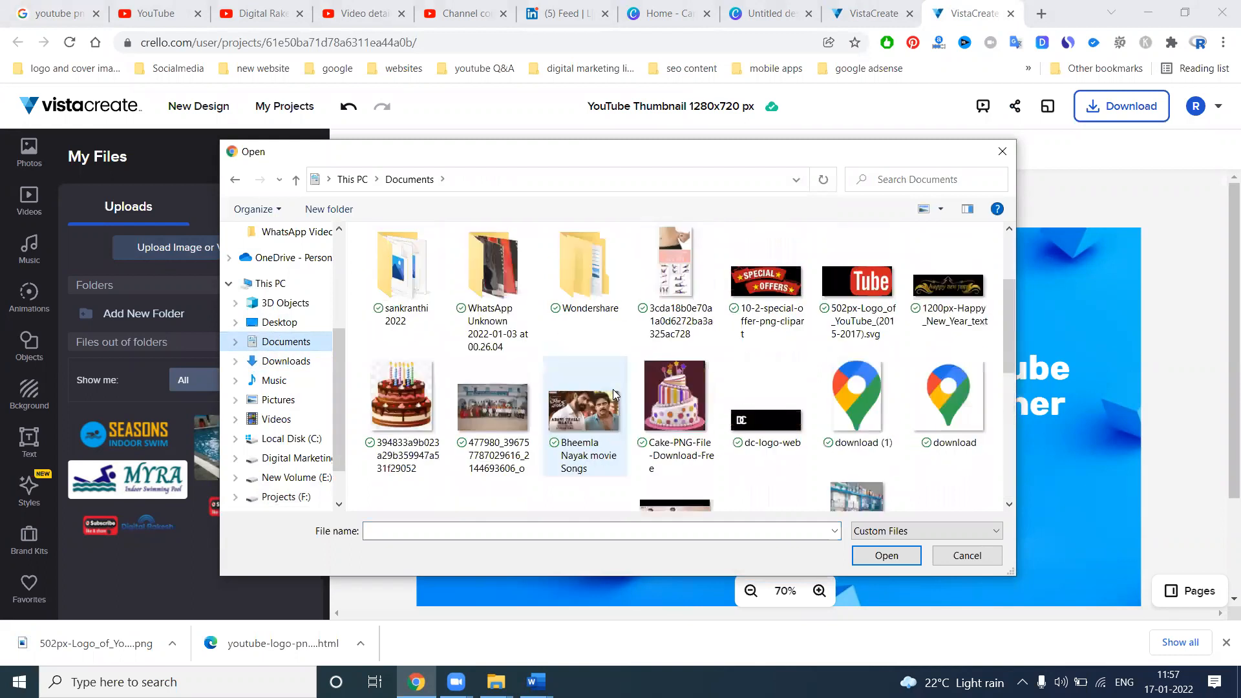
double_click(862, 321)
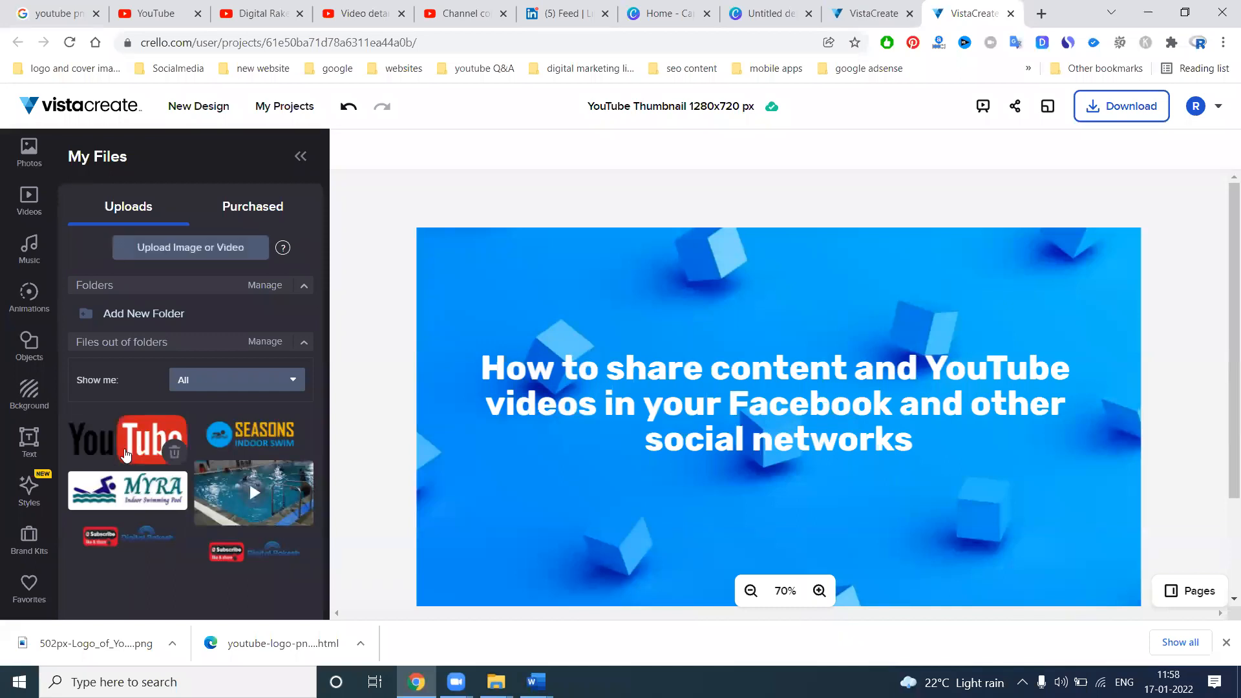
Step: Add the YouTube logo, shrunk to about half size, and the "Subscribe like & share" banner side by side above the thumbnail's headline
click(126, 455)
drag(732, 446, 824, 252)
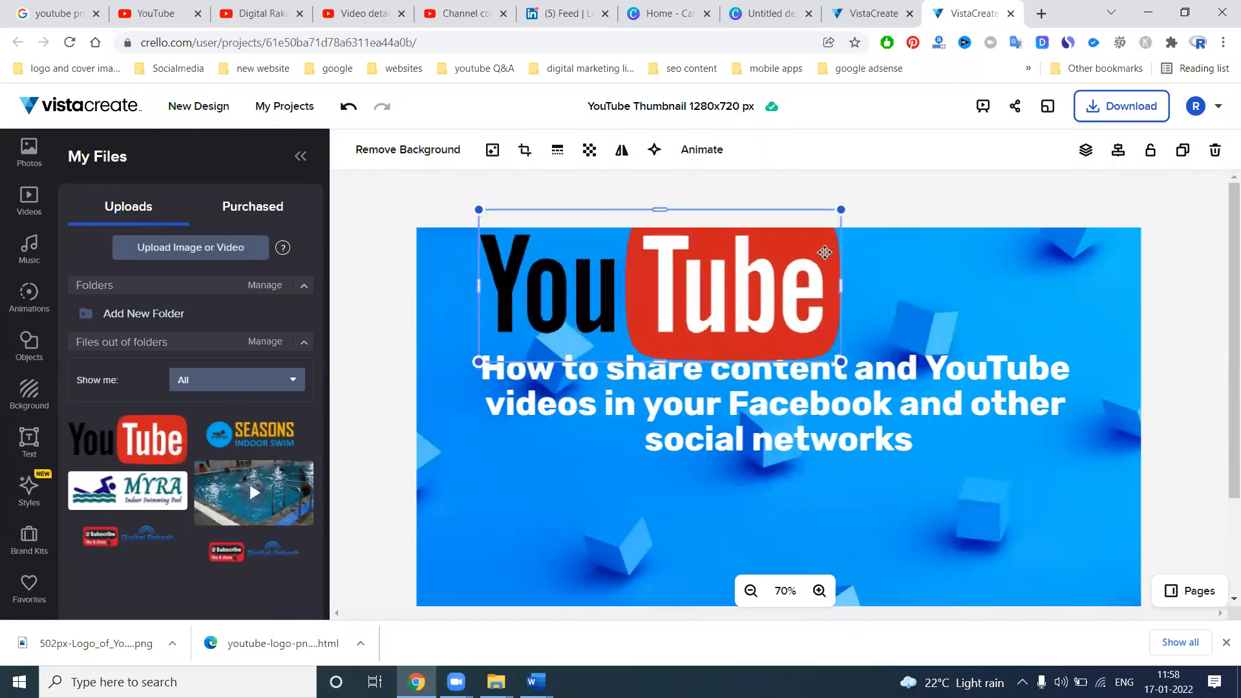
drag(843, 209, 650, 285)
drag(575, 304, 601, 276)
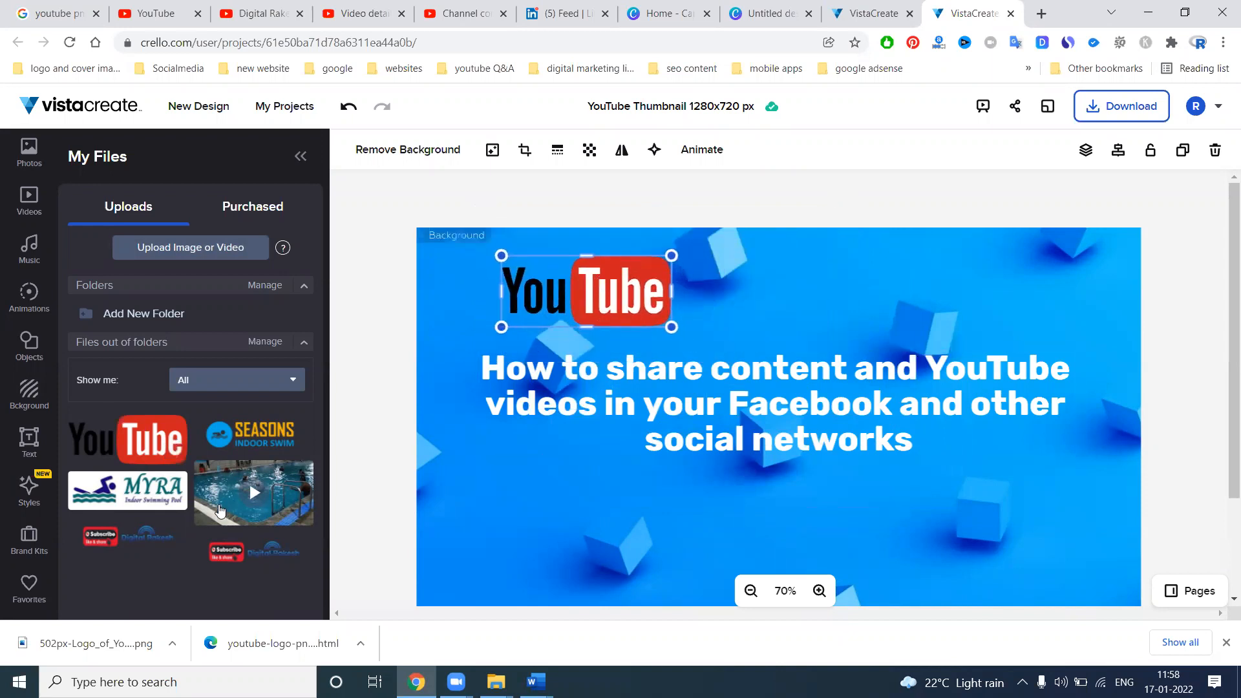
click(228, 557)
drag(672, 429, 793, 267)
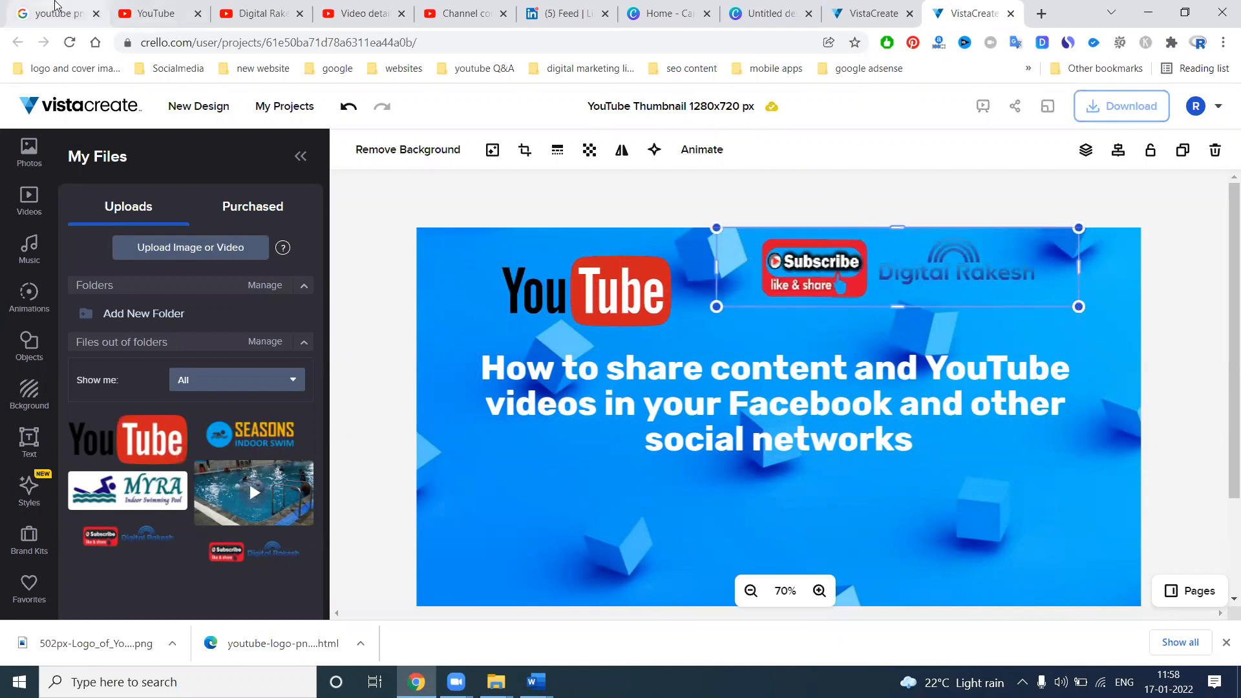
Step: Search Google Images for "facebook png" and open the blue facebook wordmark result from logo.wine
click(55, 13)
click(158, 98)
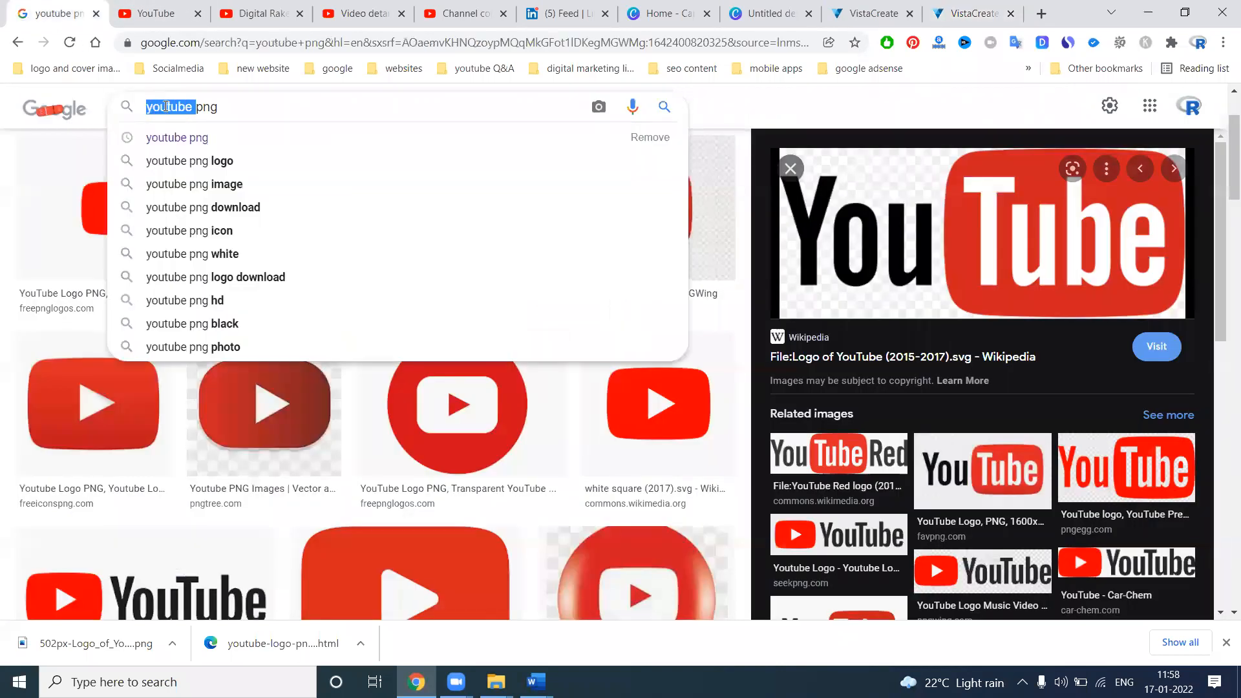
text(faceb)
text(ook)
key(Return)
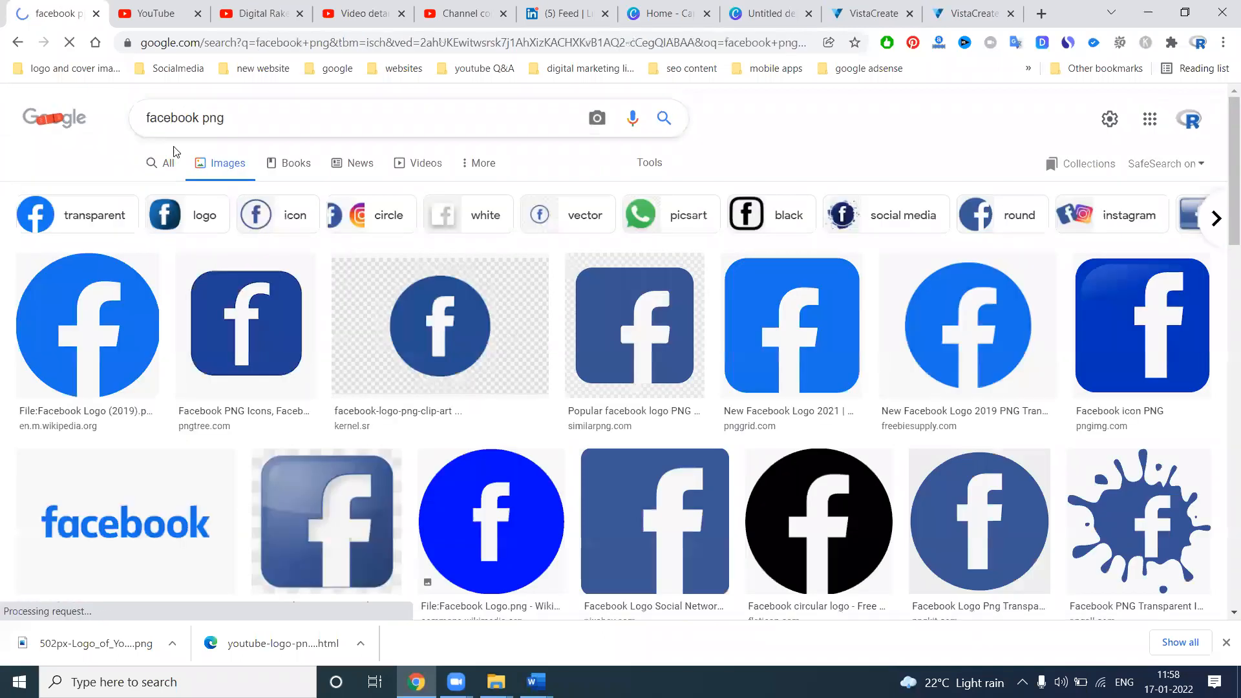
click(145, 489)
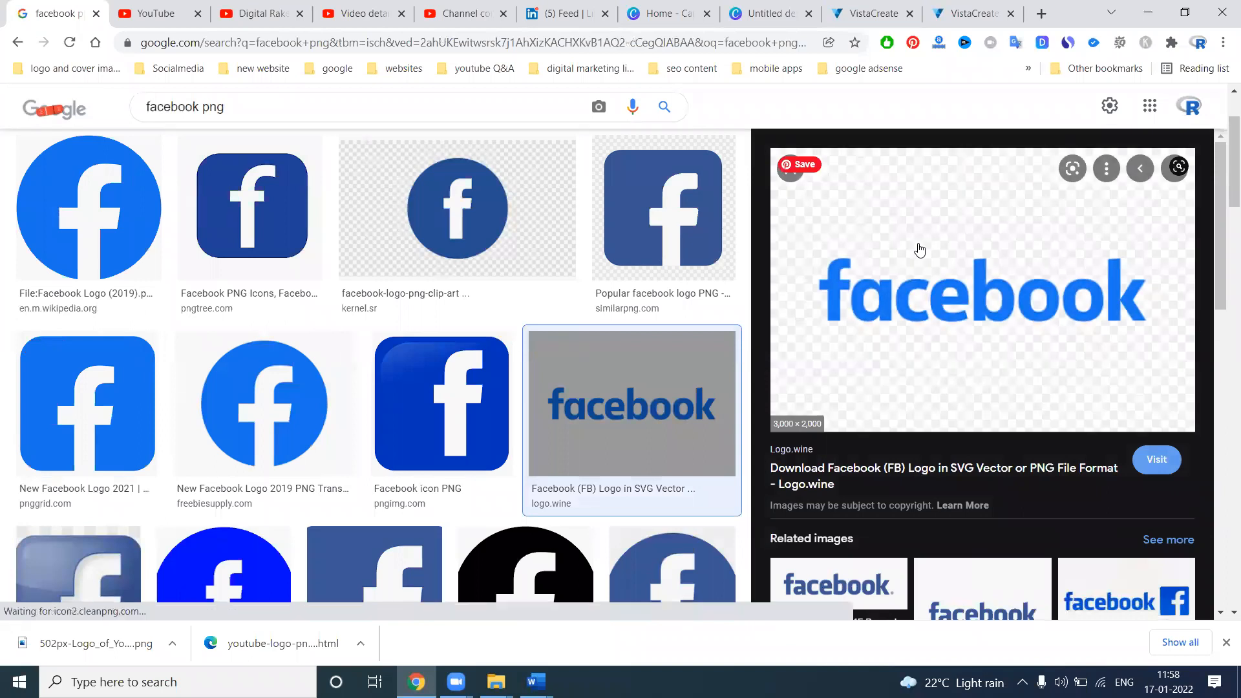
Step: Save the blue facebook wordmark image as the PNG file Facebook-Logo.wine in the Documents folder
right_click(918, 249)
click(968, 434)
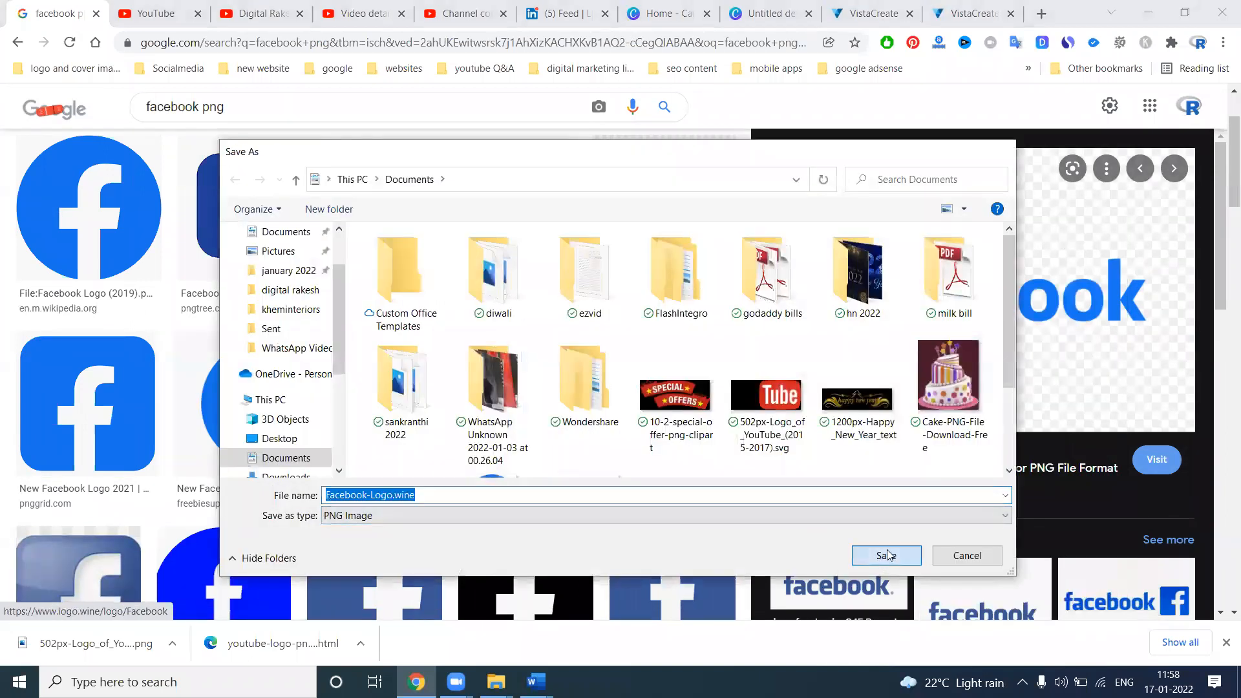
click(887, 556)
Step: Upload Facebook-Logo.wine from the Documents folder to the VistaCreate project and place the logo below the thumbnail's headline, toward the left
click(972, 9)
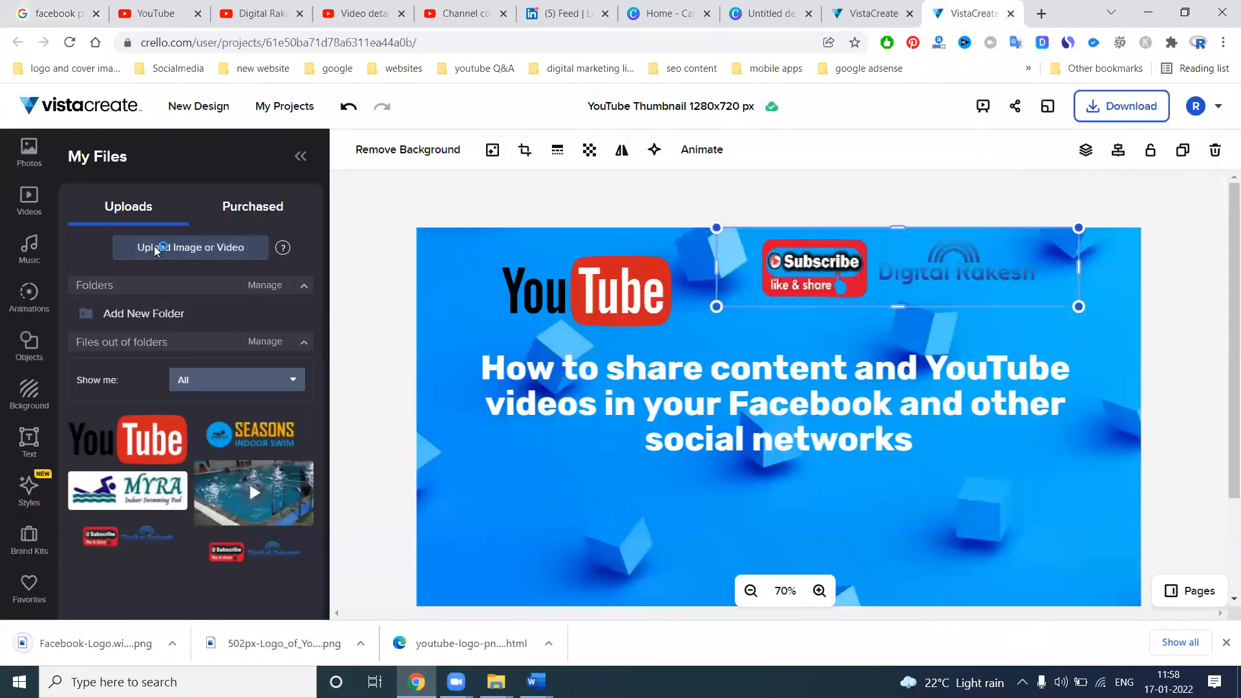
click(154, 247)
scroll(564, 376, up, 5)
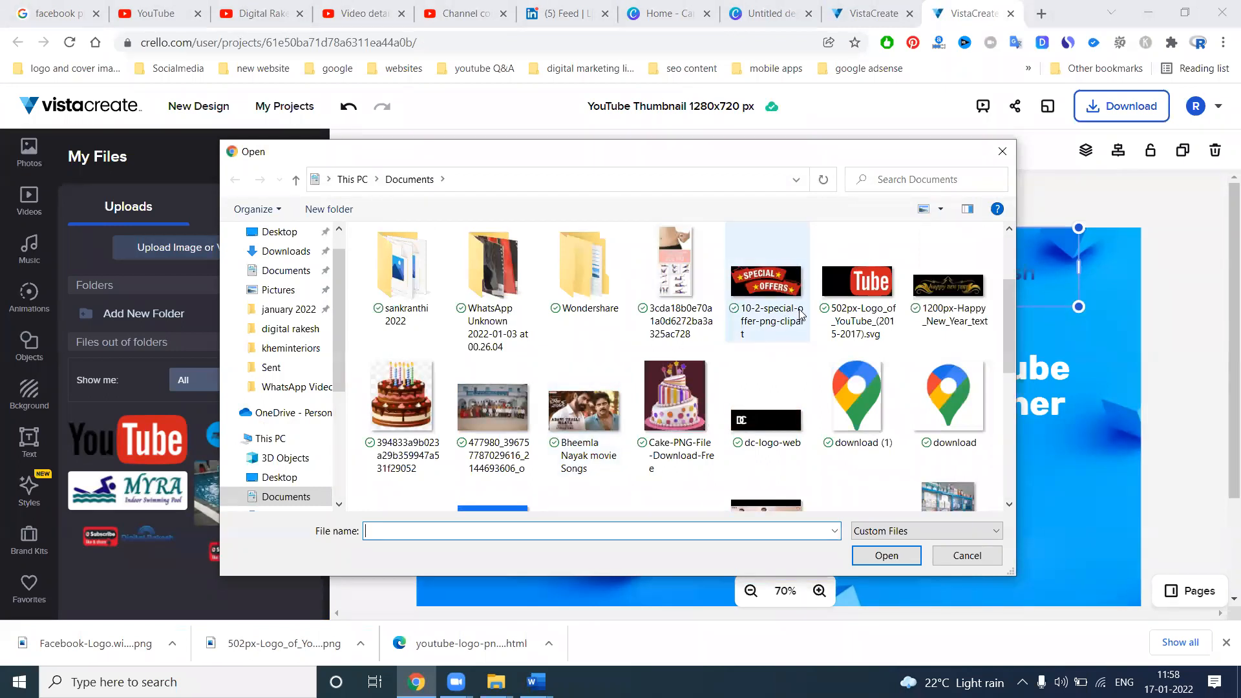
scroll(800, 314, down, 1)
scroll(800, 313, down, 1)
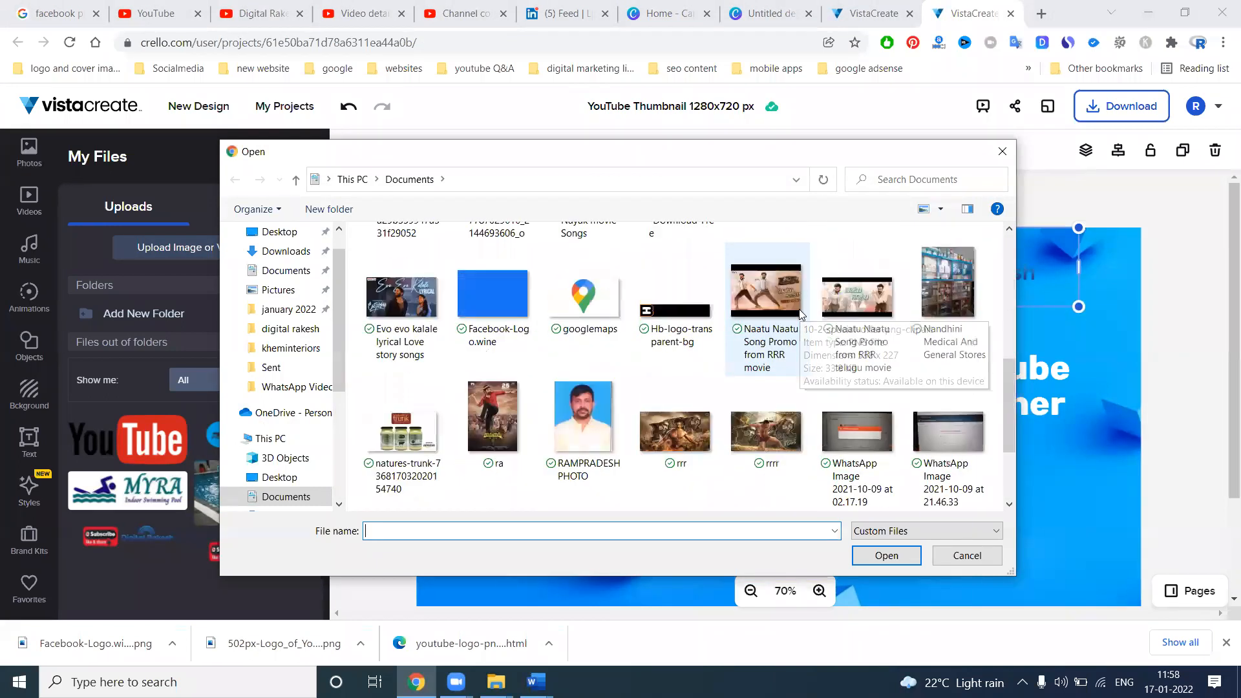
click(496, 330)
double_click(496, 330)
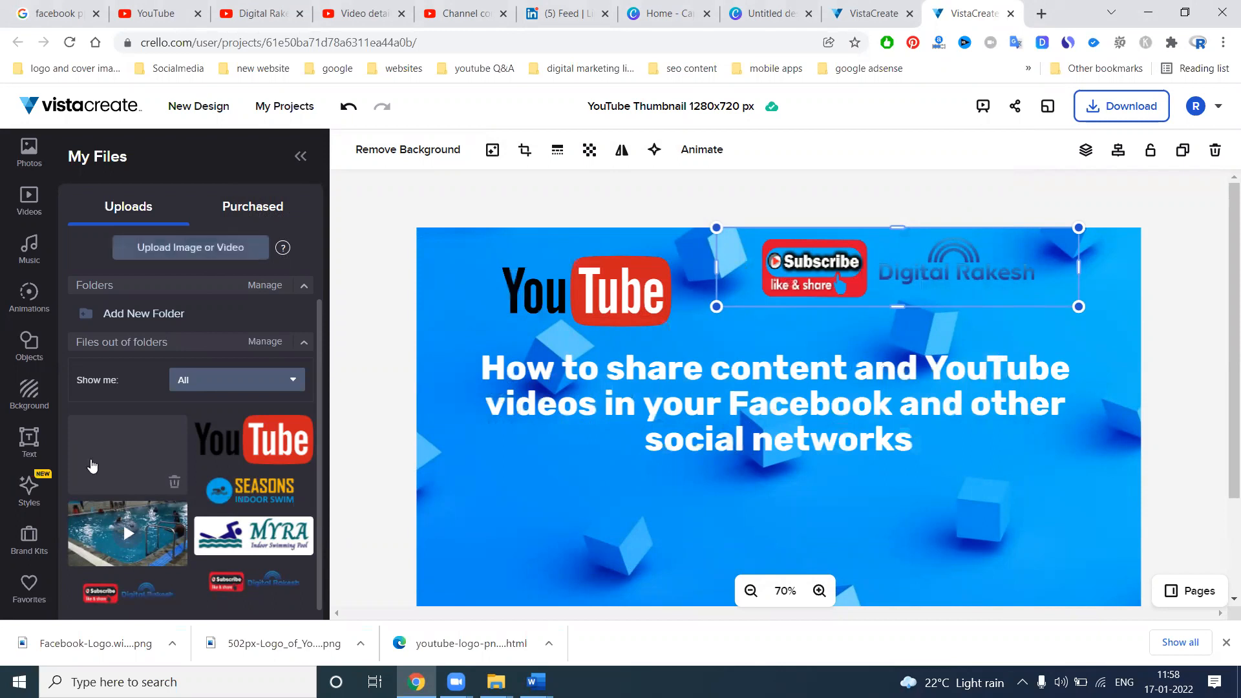
click(92, 460)
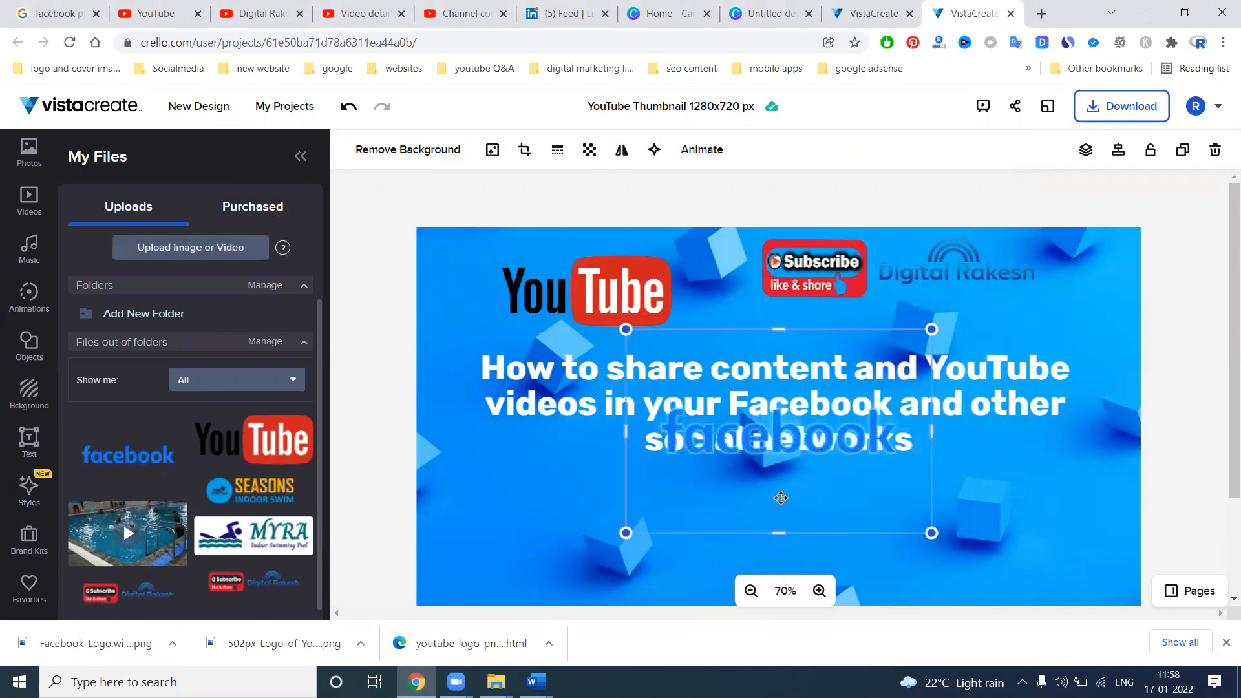
drag(782, 497, 595, 548)
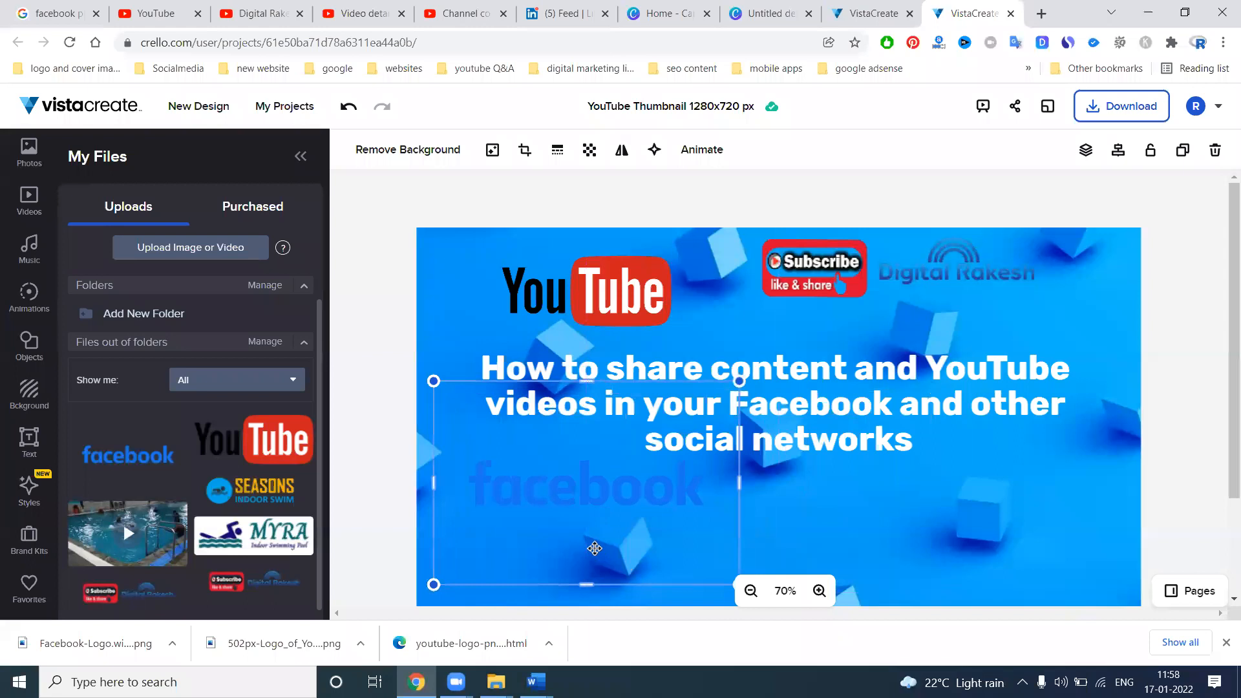
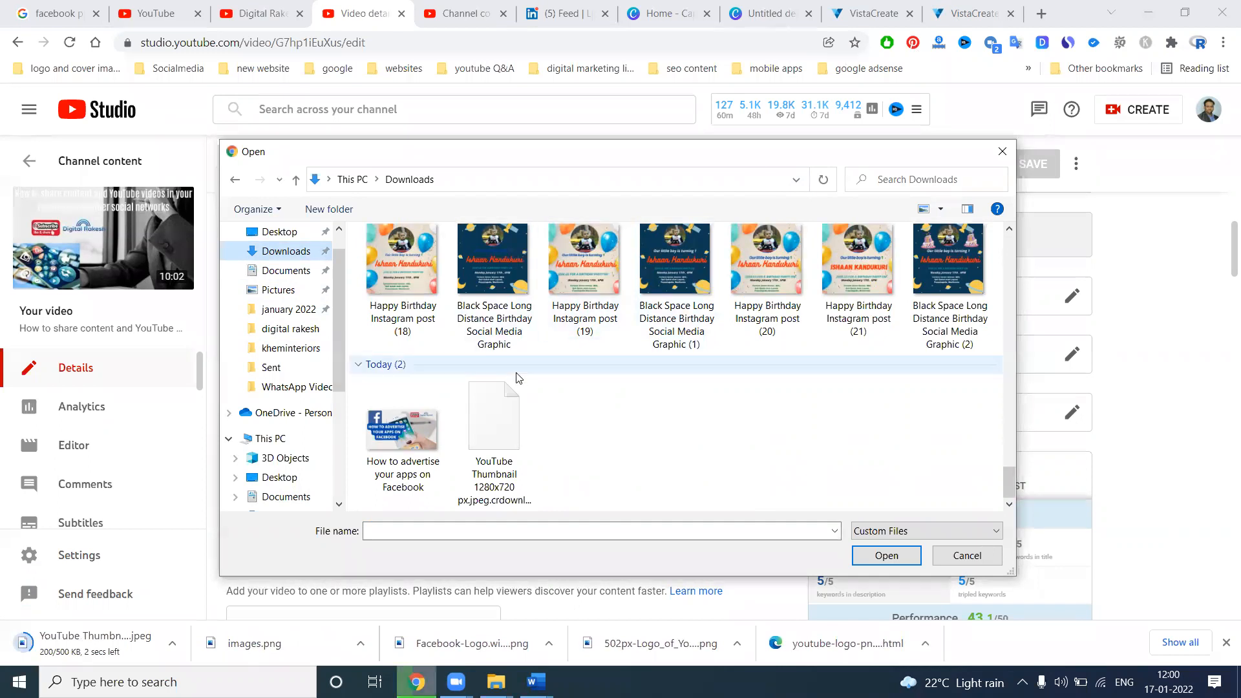
Step: Rename the downloaded thumbnail file as "How to share content and YouTube videos in your Facebook and other social networks"
click(496, 491)
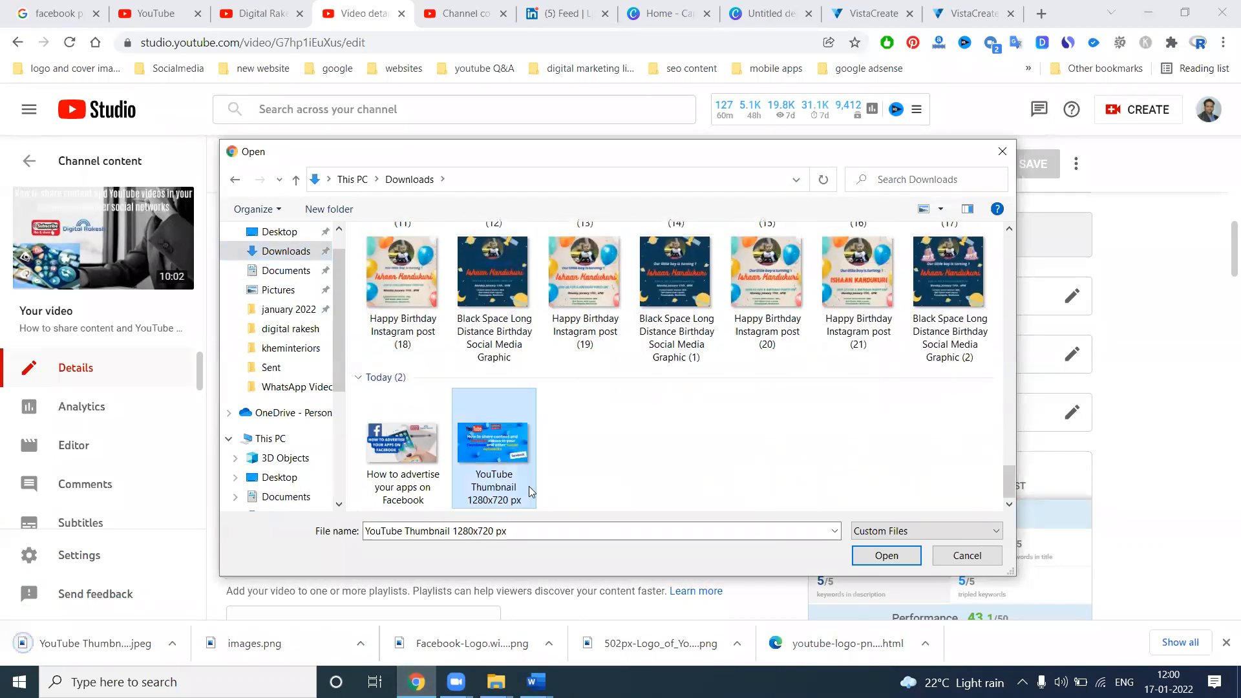
click(503, 496)
text(How to share content and YouTube videos in your Facebook and other social networks)
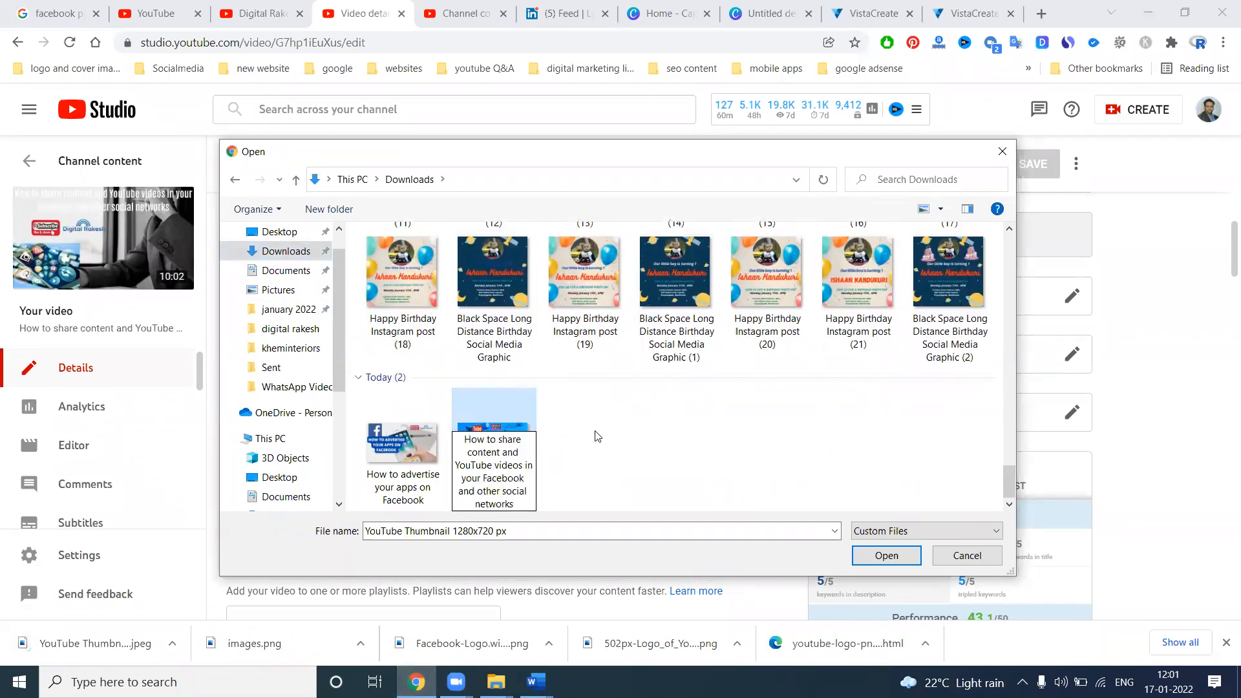
key(Return)
Step: Upload the renamed image as the video's custom thumbnail and save the video details
double_click(512, 433)
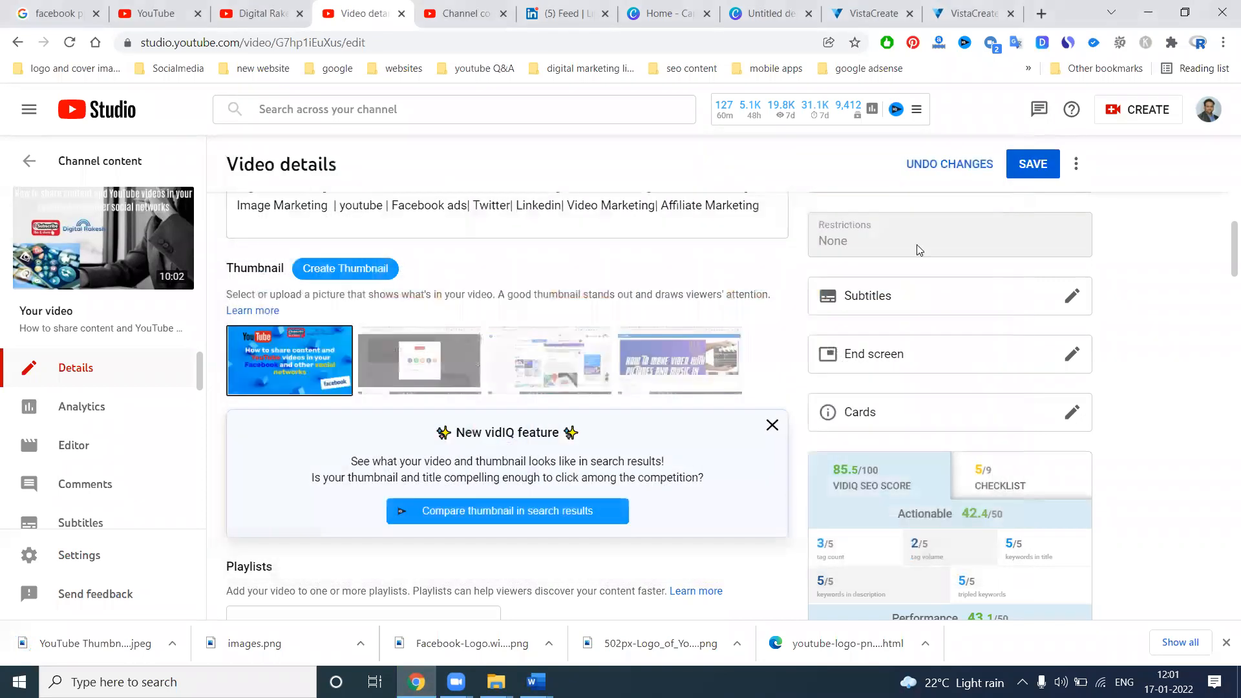
click(1034, 159)
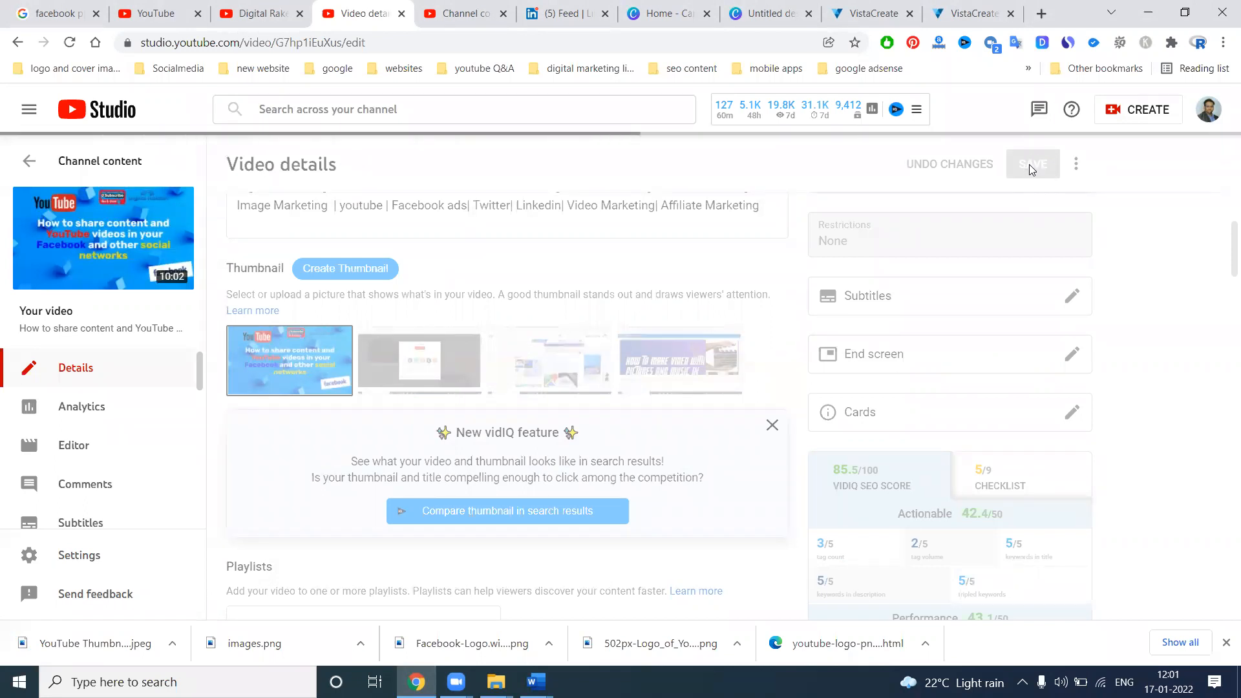
Step: Open the details of the channel's website traffic video and copy "How to increase website traffic from Facebook" from its title
click(511, 7)
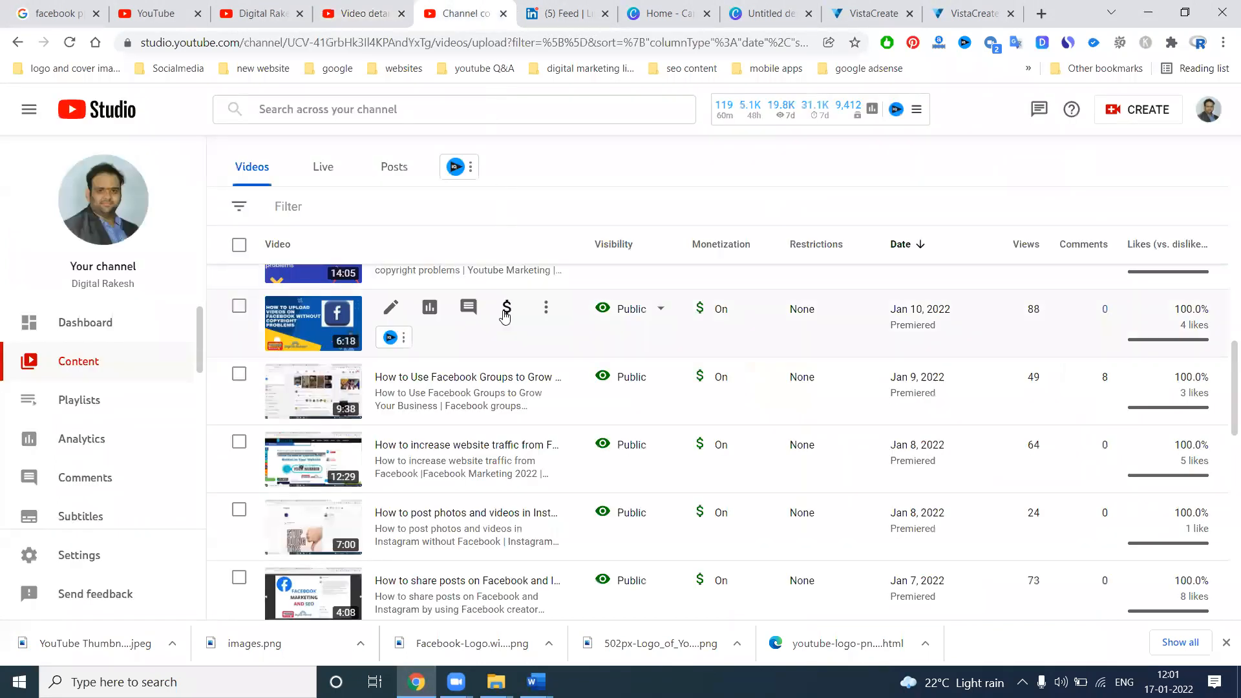
scroll(479, 331, down, 1)
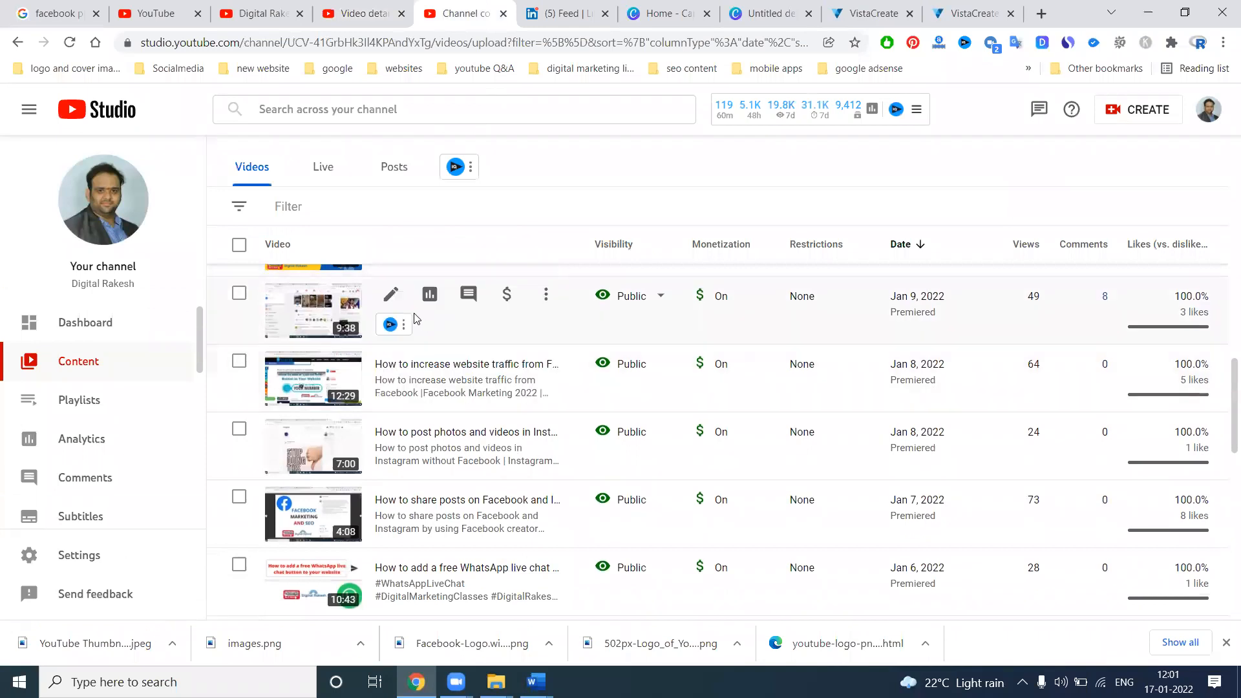
click(398, 366)
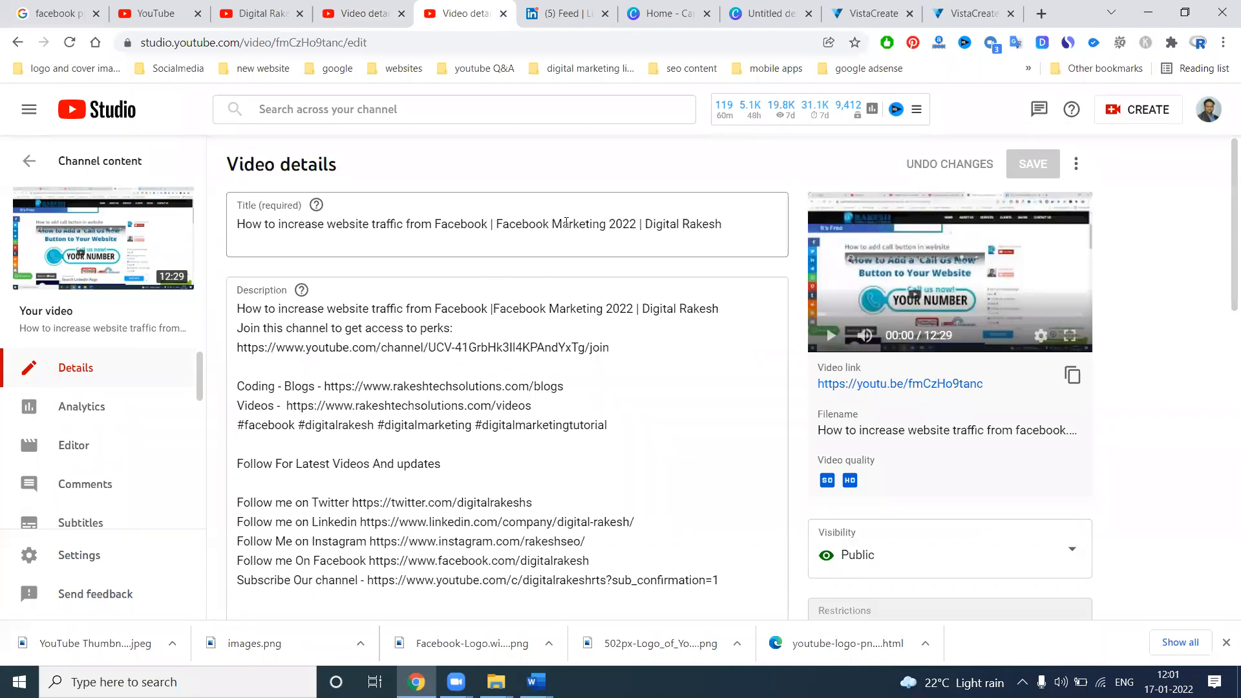
drag(489, 224, 235, 229)
key(ctrl+c)
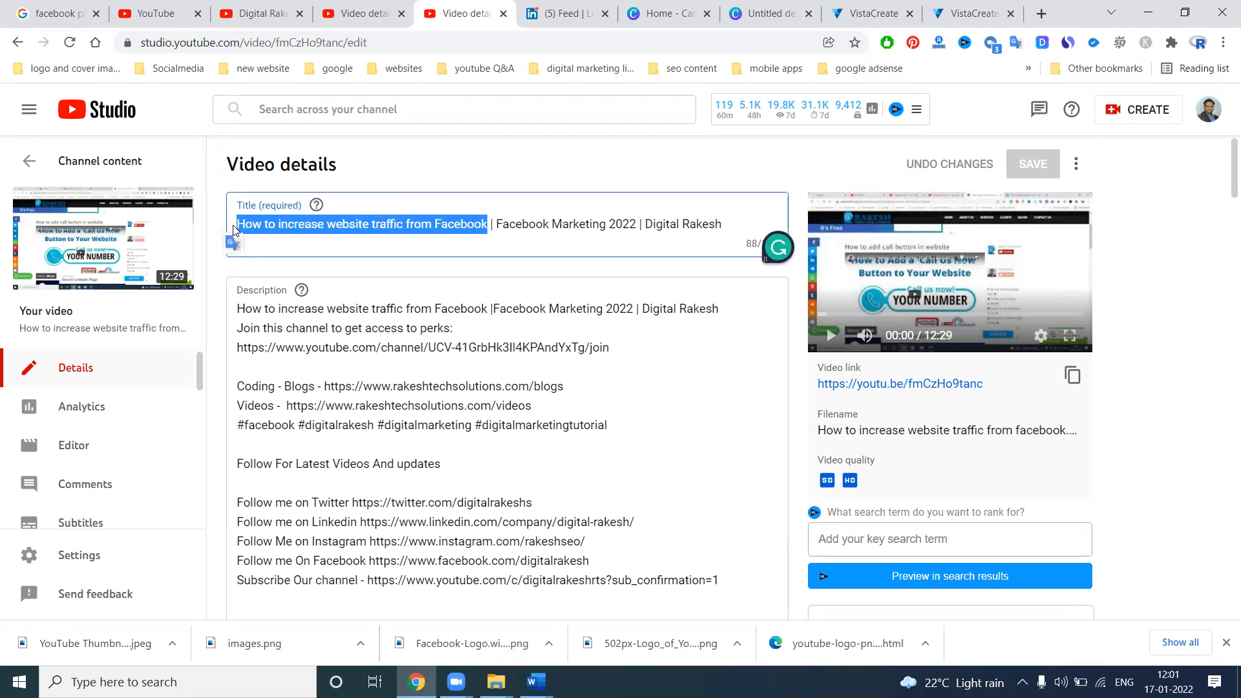
Step: Switch to the blank Canva YouTube thumbnail design and search its templates for "educations"
click(769, 13)
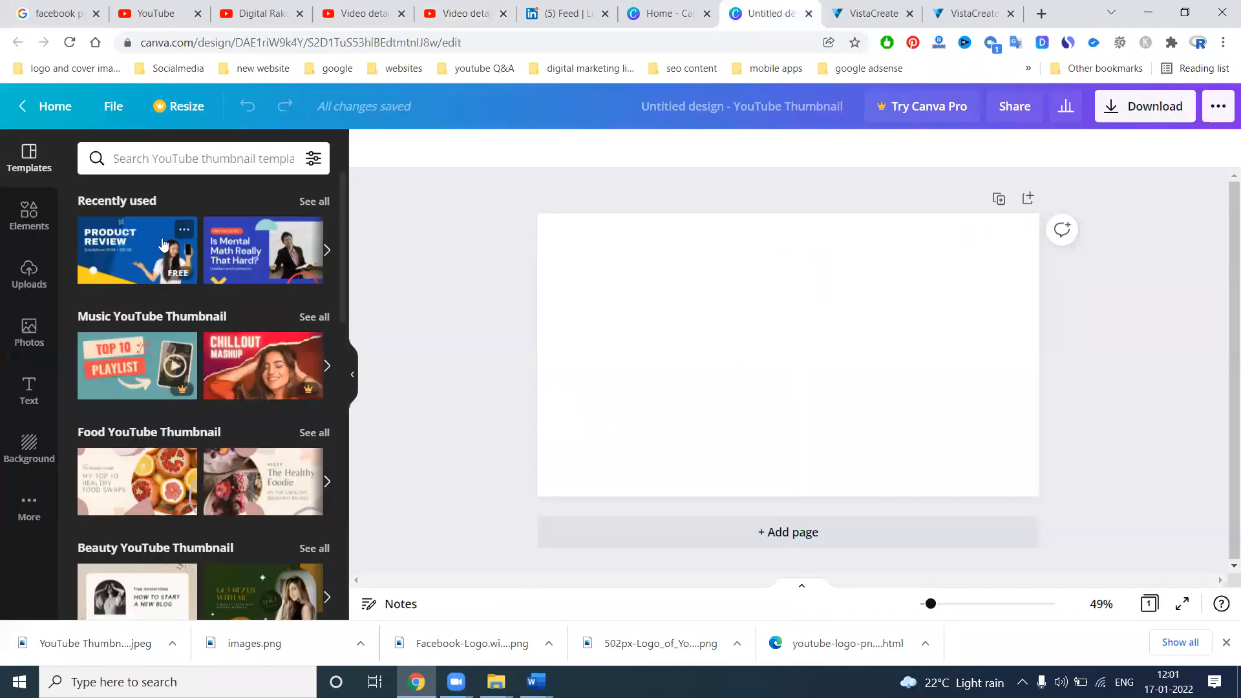
click(216, 169)
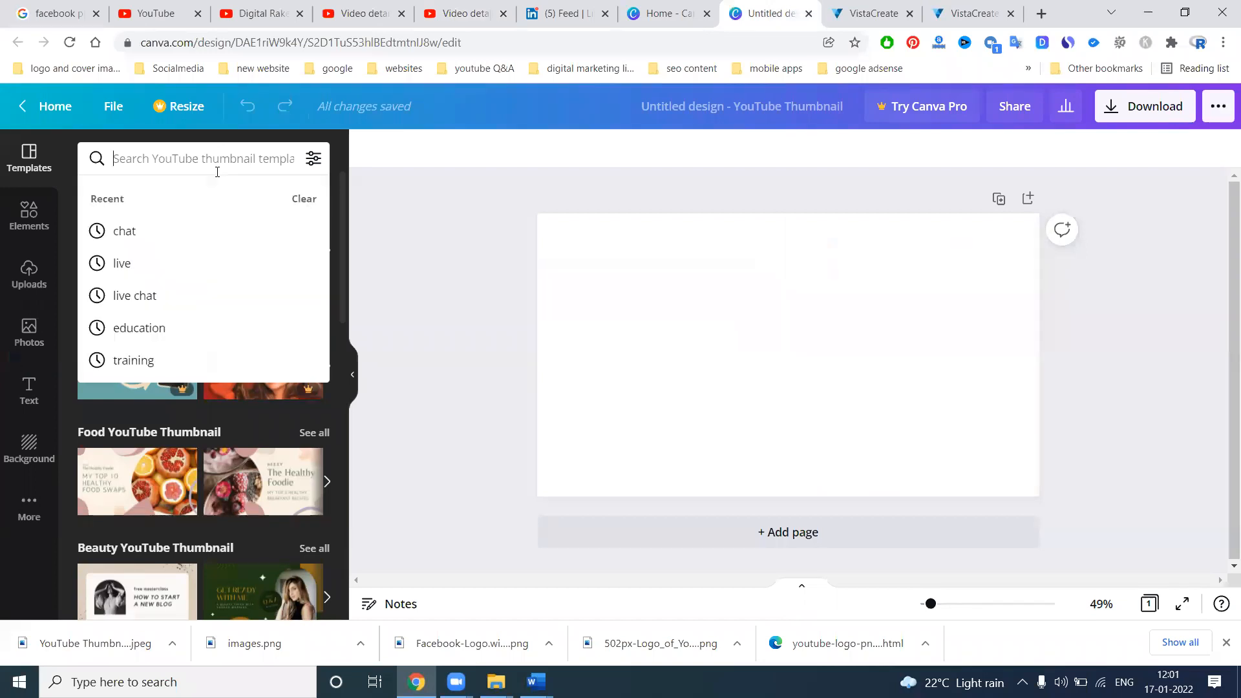
text(educations)
key(Return)
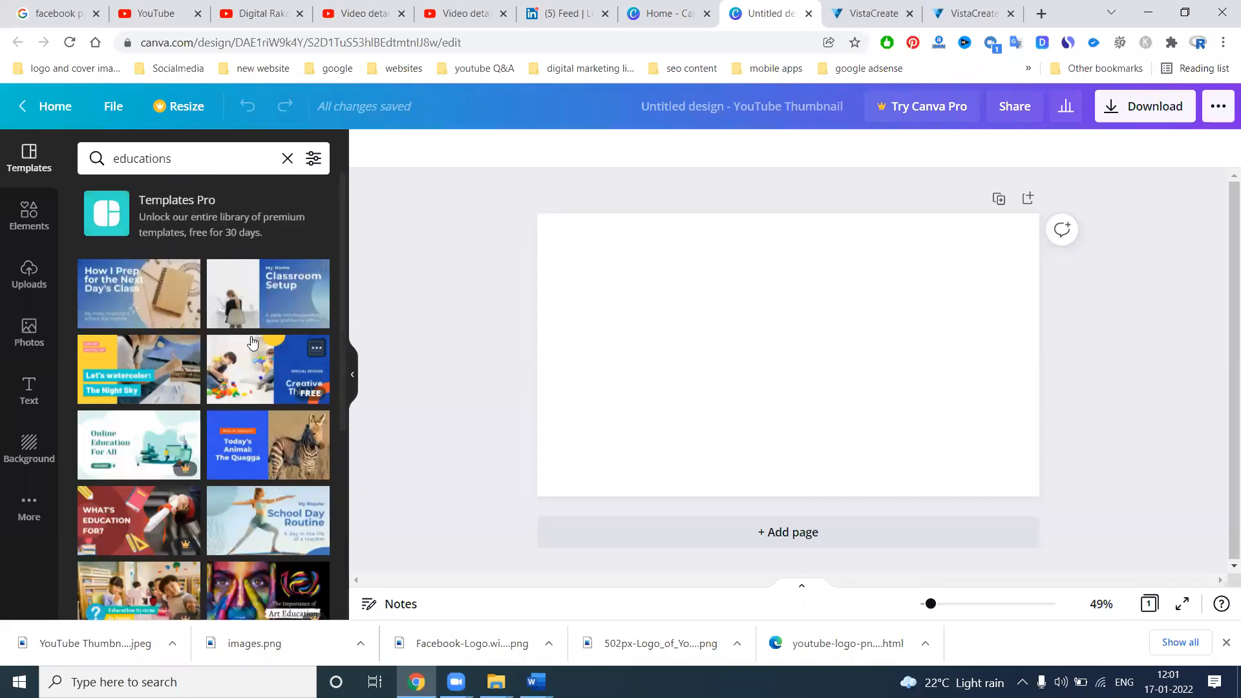
Step: Apply the red "NumbersAndFacts" template to the blank page
scroll(252, 342, down, 3)
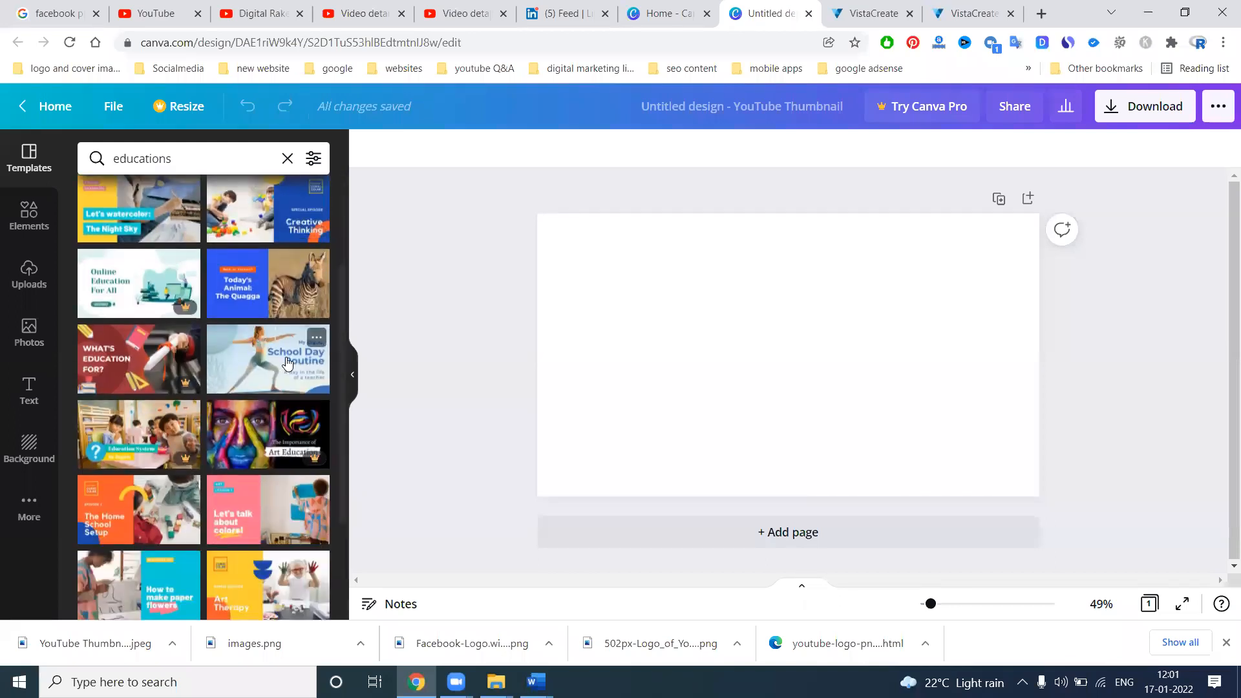
scroll(279, 380, down, 2)
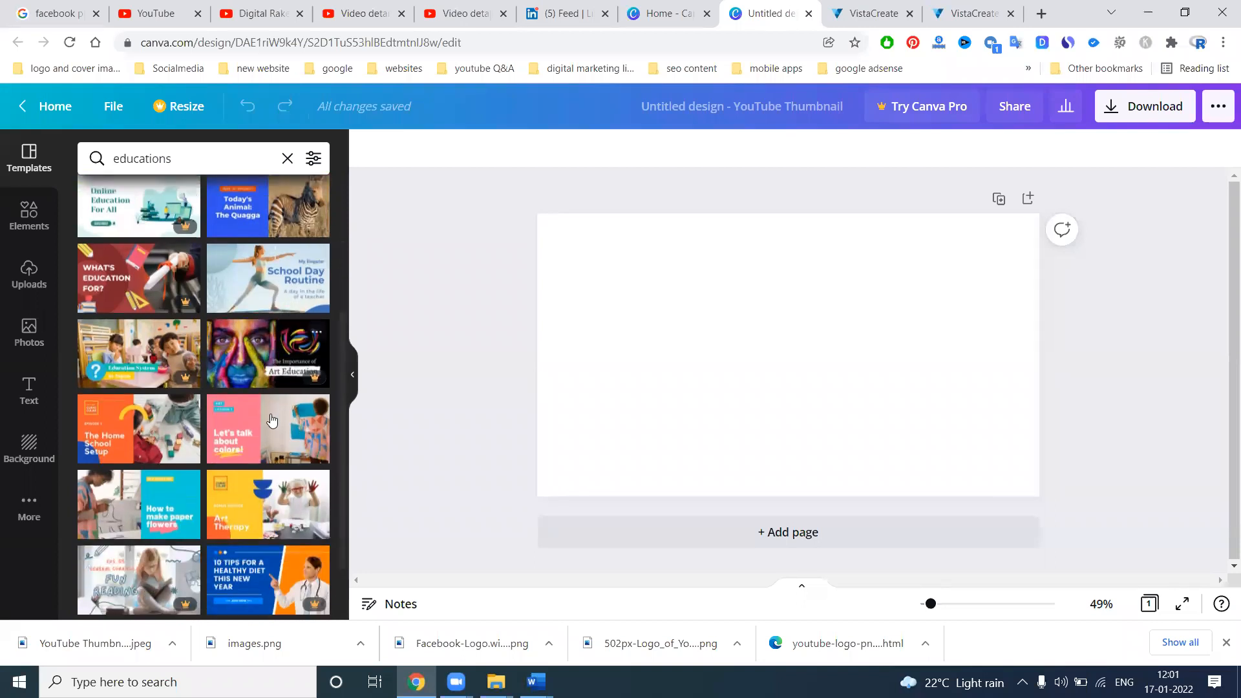
scroll(266, 438, down, 3)
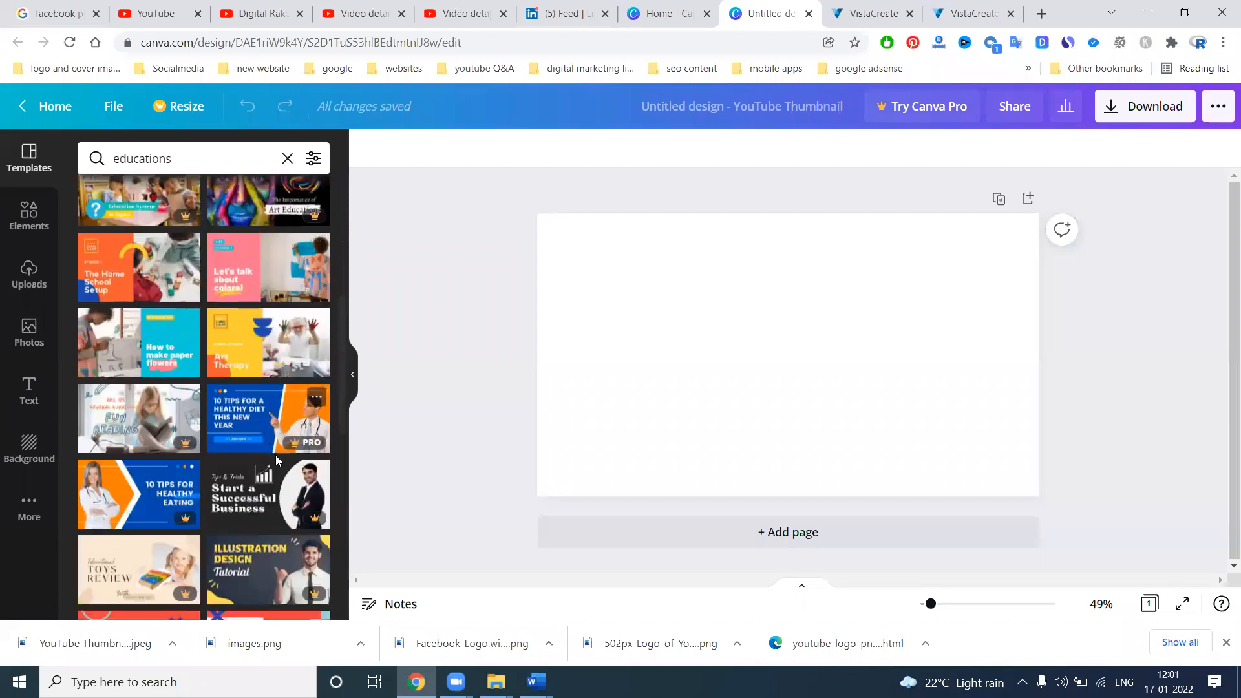
scroll(307, 451, down, 3)
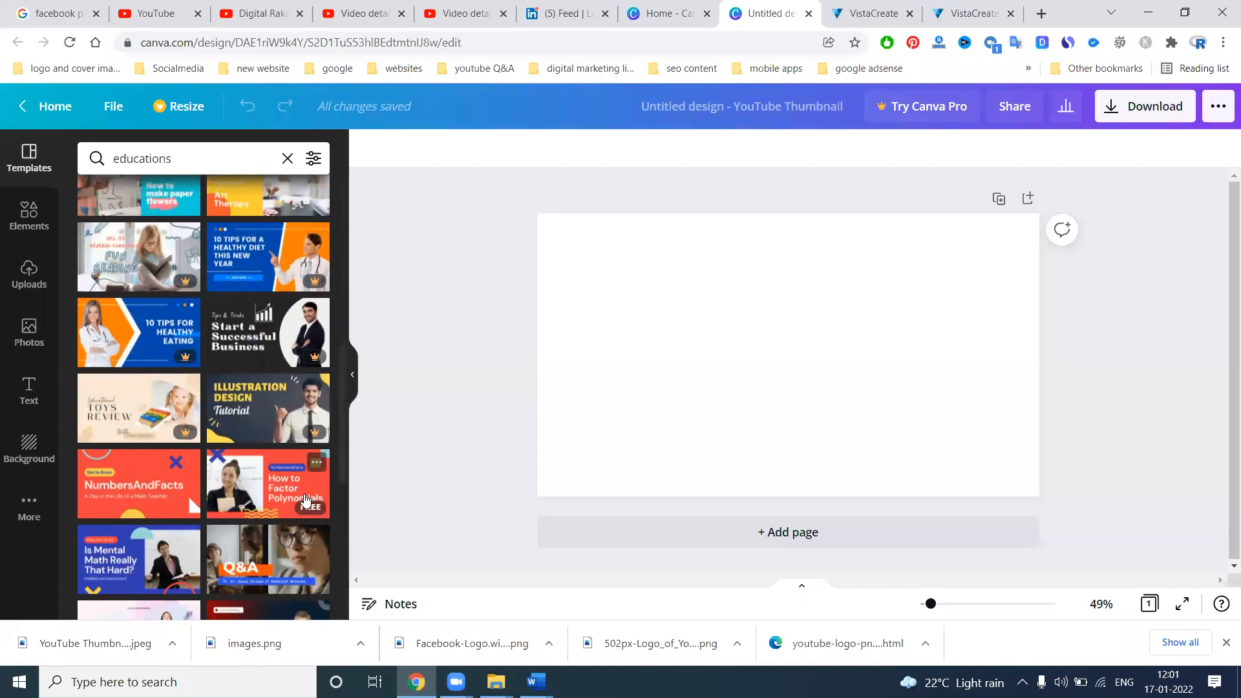
click(245, 486)
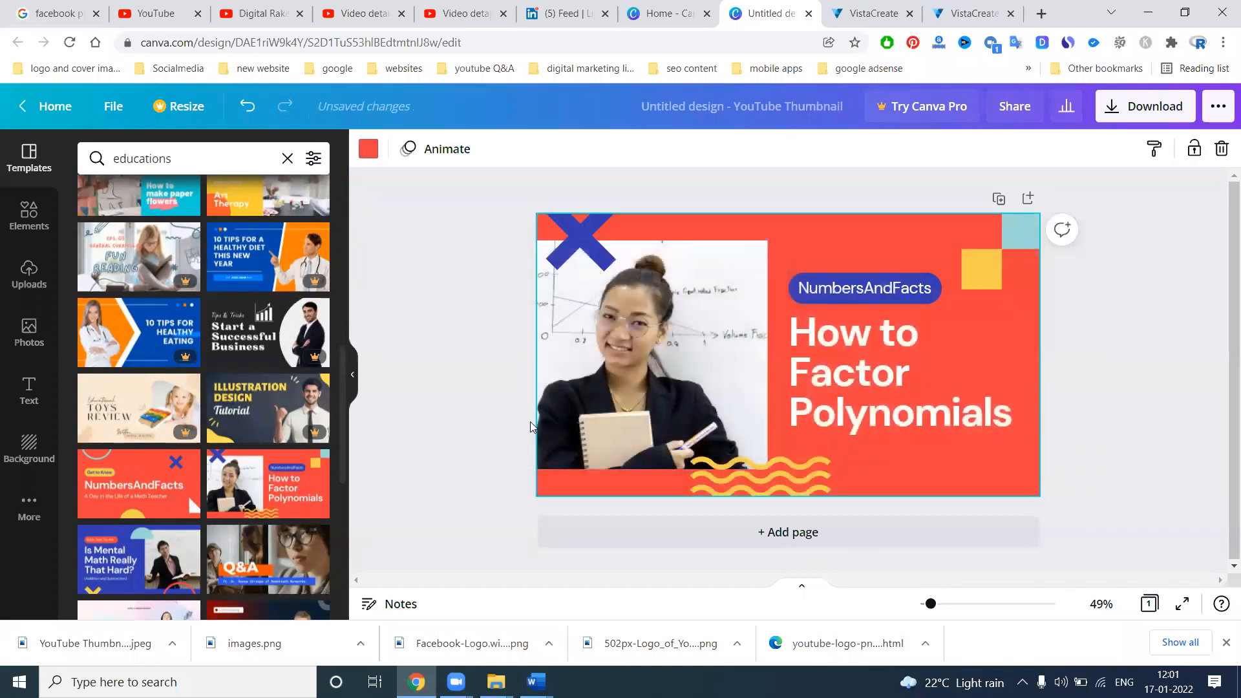
key(ctrl+z)
click(139, 485)
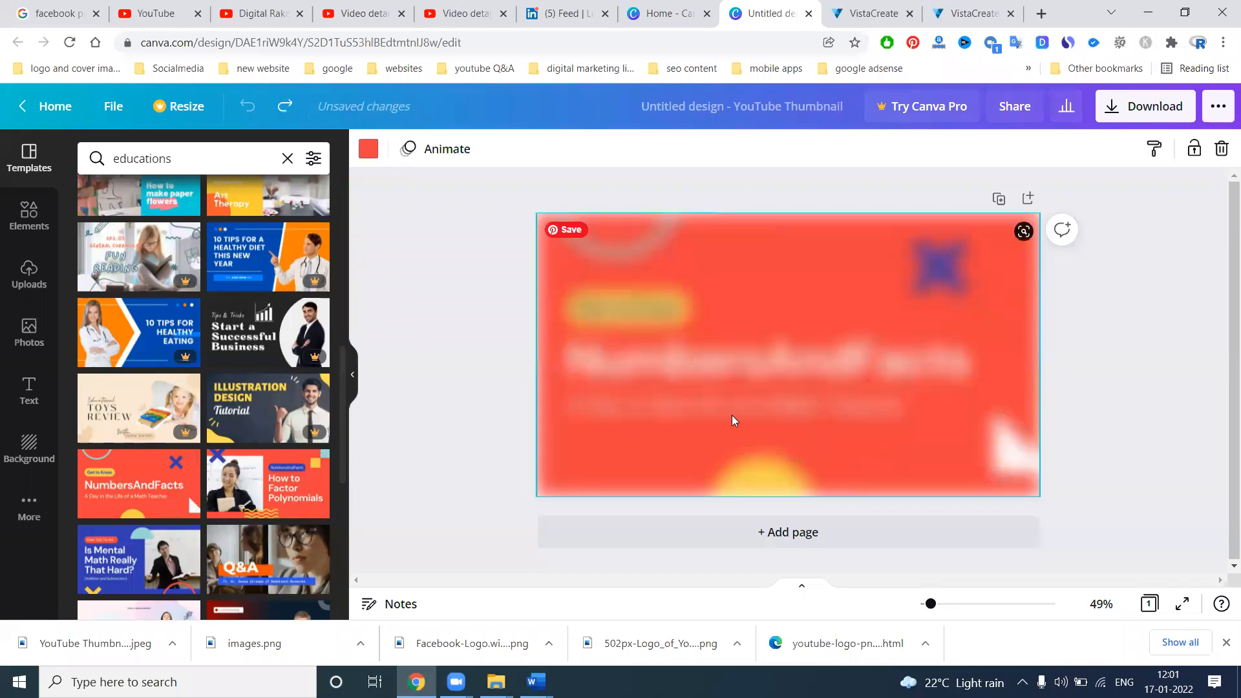
Step: Replace the "NumbersAndFacts" headline with the copied text "How to increase website traffic from Facebook"
double_click(744, 358)
key(ctrl+a)
key(ctrl+v)
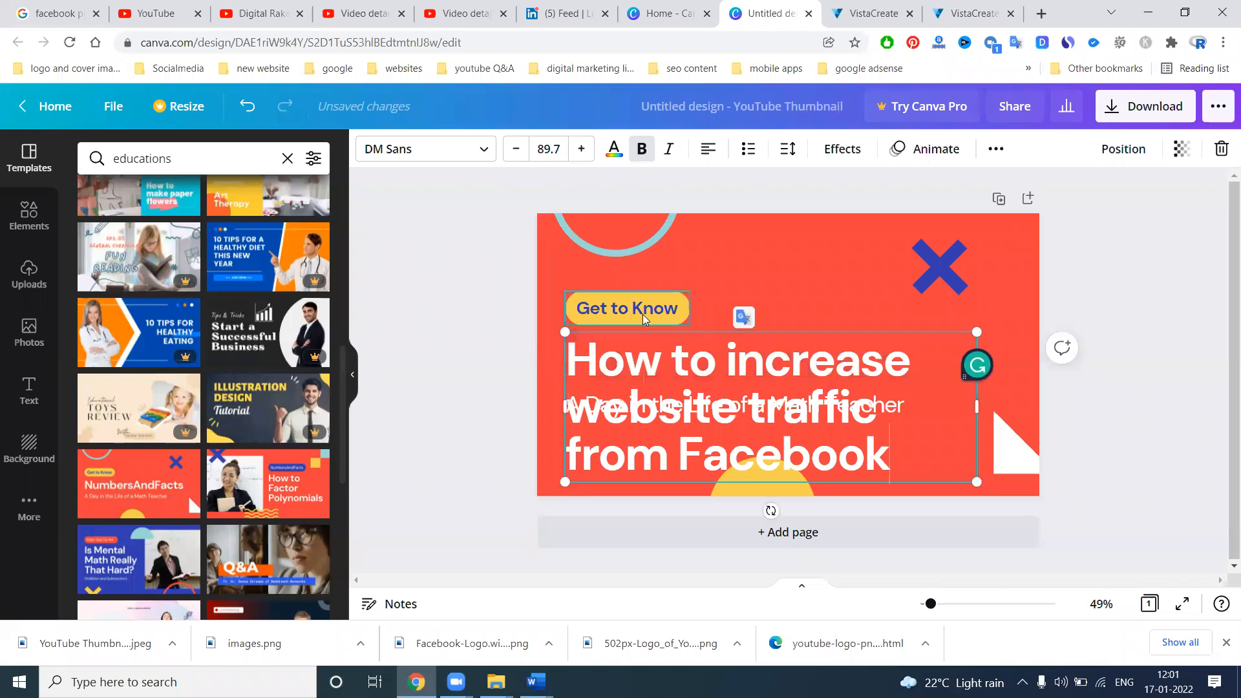
Step: Delete the "A Day in the Life of a Math Teacher" subtitle and arrange the headline beneath the "Get to Know" label at the page's left edge
drag(644, 318, 617, 291)
drag(660, 362, 756, 285)
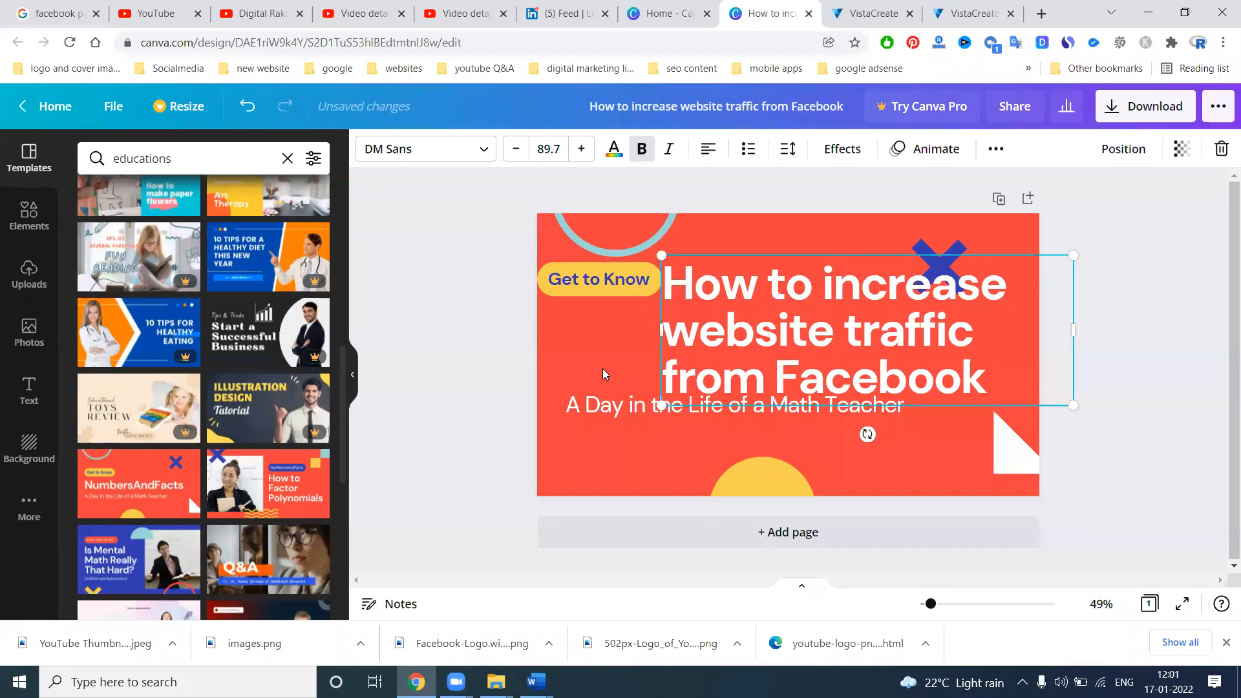
click(597, 399)
key(Delete)
drag(777, 337, 666, 383)
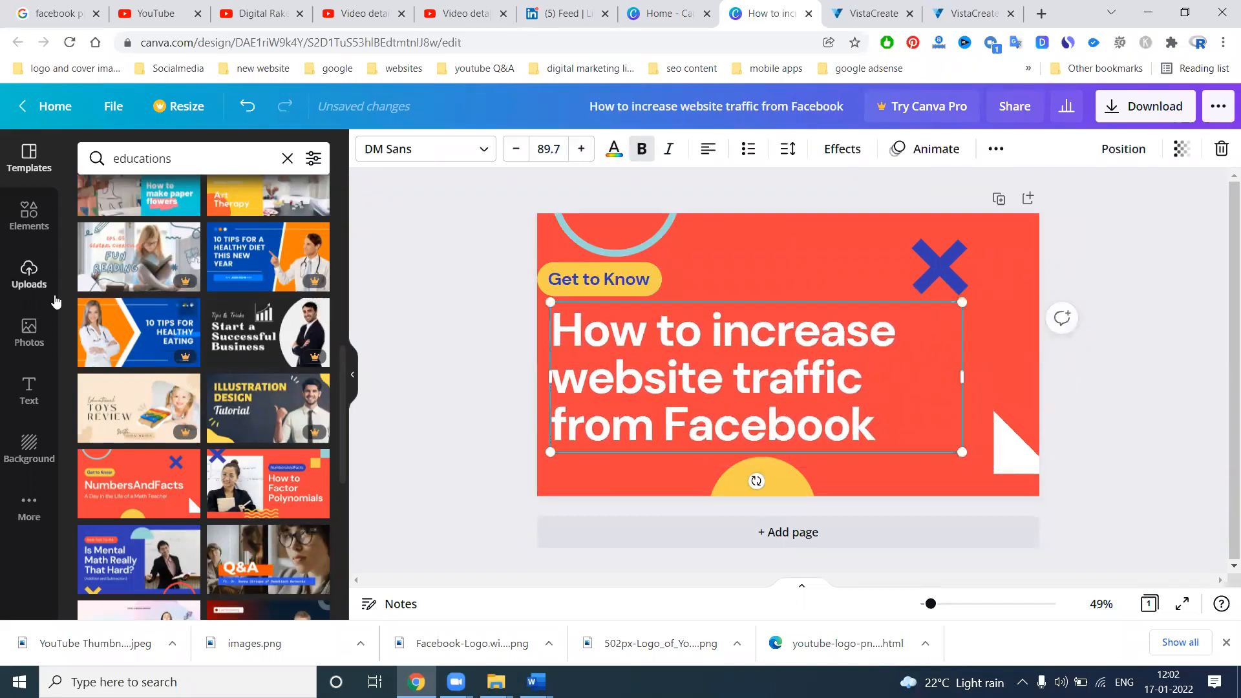
Step: Upload the Facebook-Logo.wine image from the Documents folder to the Canva uploads
click(49, 291)
click(139, 165)
scroll(387, 361, down, 10)
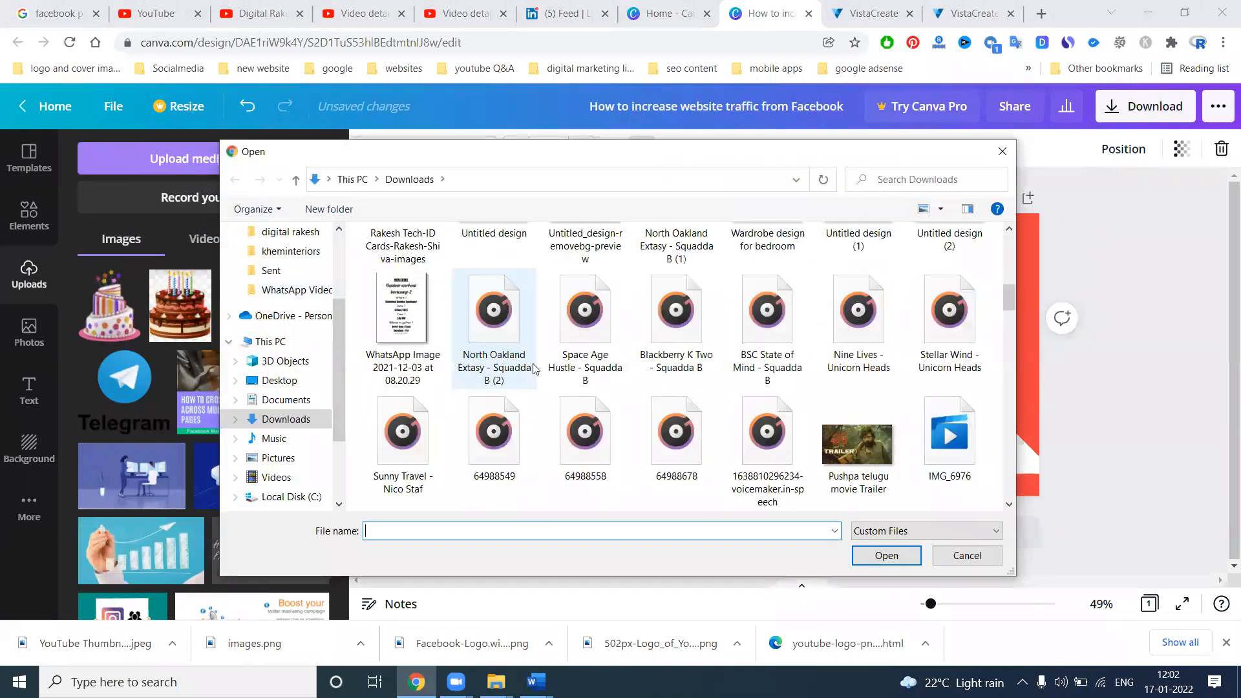
click(288, 399)
scroll(570, 383, down, 8)
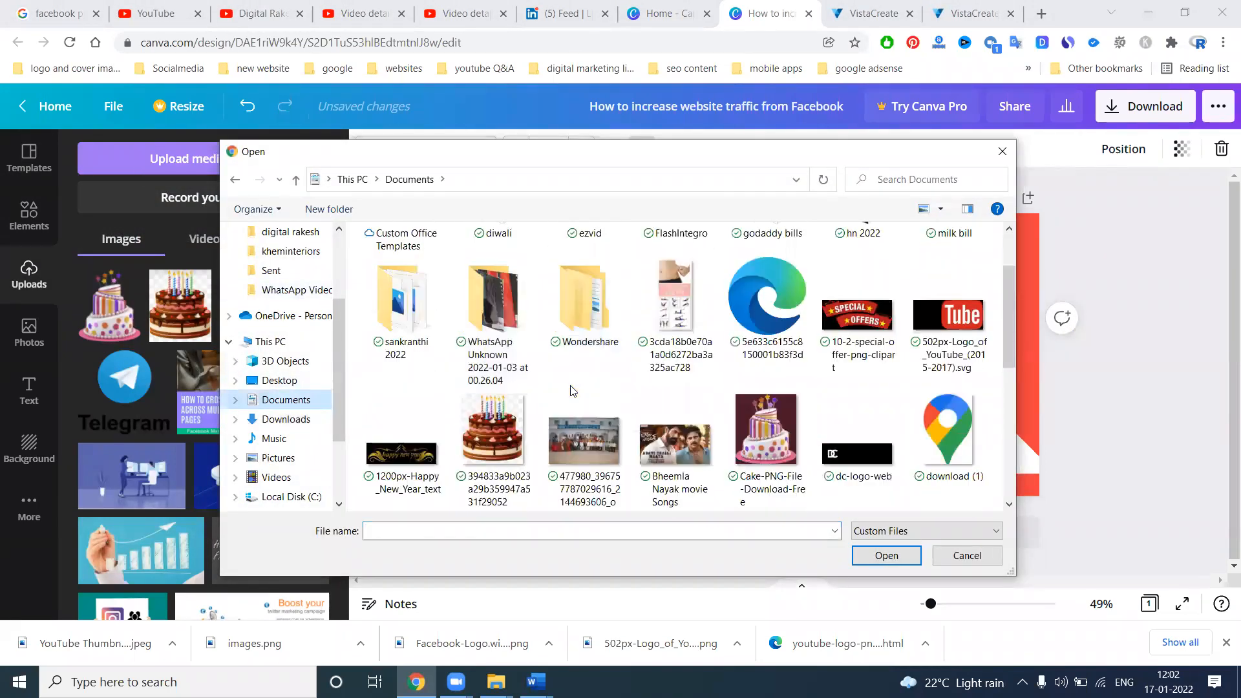
double_click(580, 312)
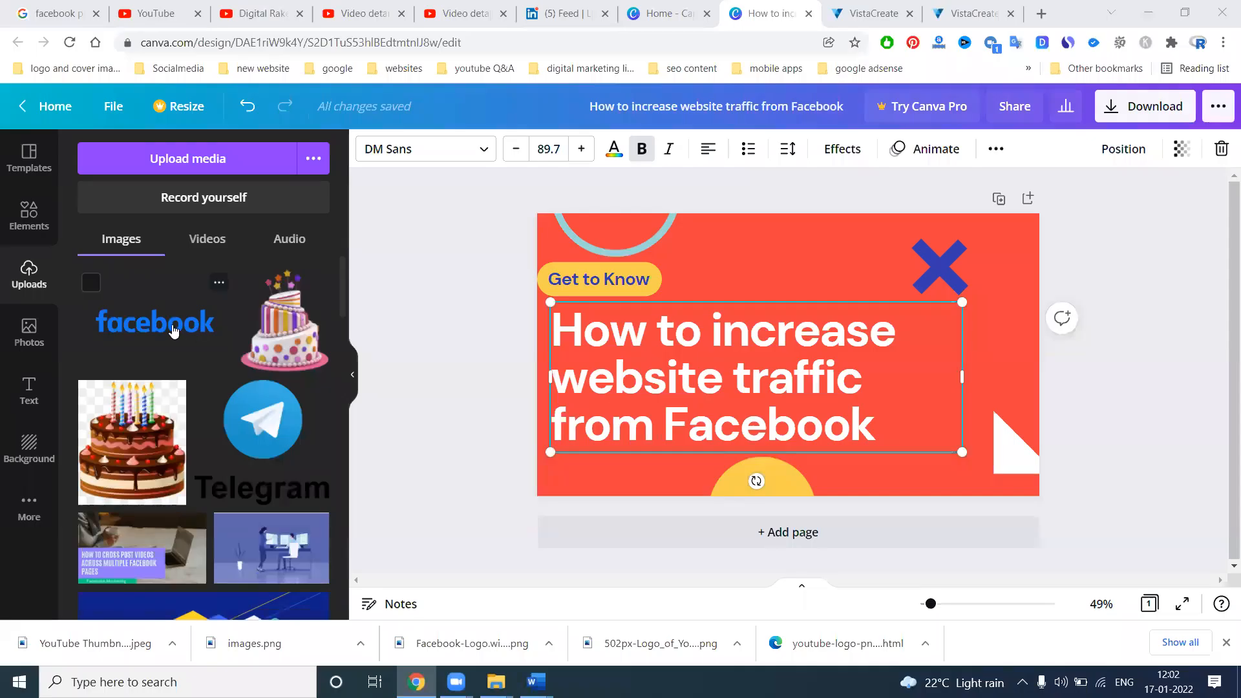
Step: Add the facebook logo to the lower right of the page and move the headline up above it
click(181, 330)
drag(742, 352, 748, 274)
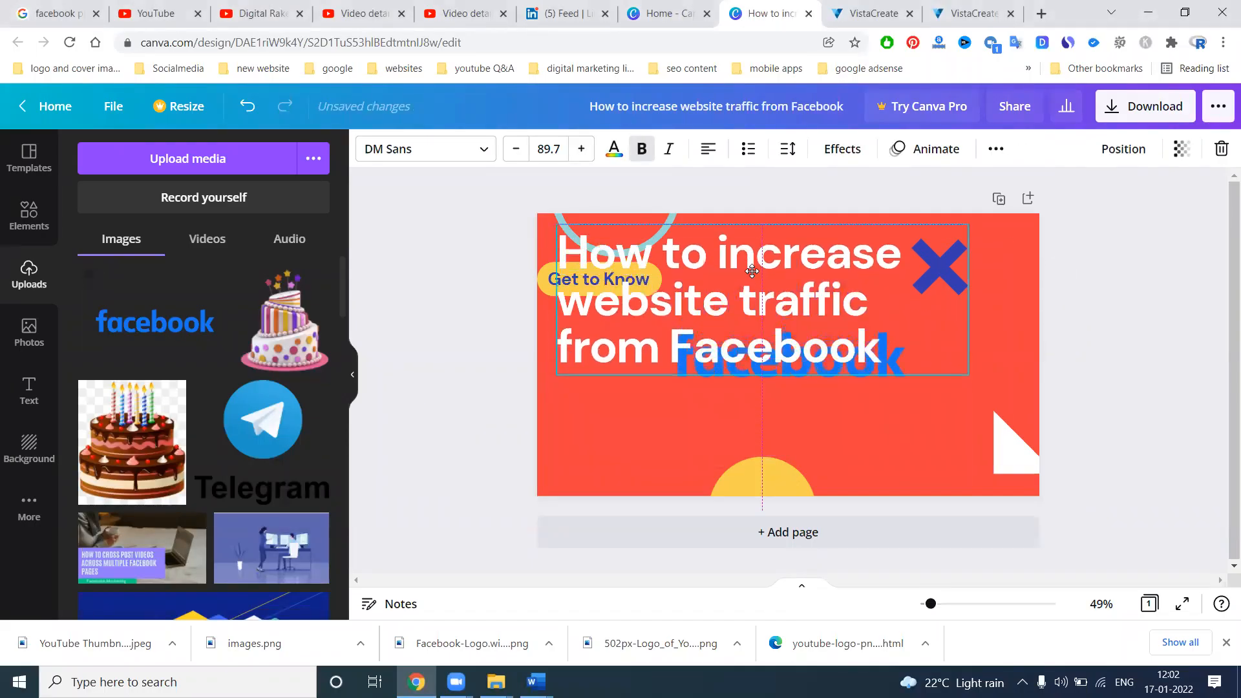
click(833, 423)
drag(858, 383, 946, 446)
drag(691, 344, 699, 379)
Step: Delete the word "Facebook" from the headline and place the facebook logo in its spot after "from"
double_click(700, 379)
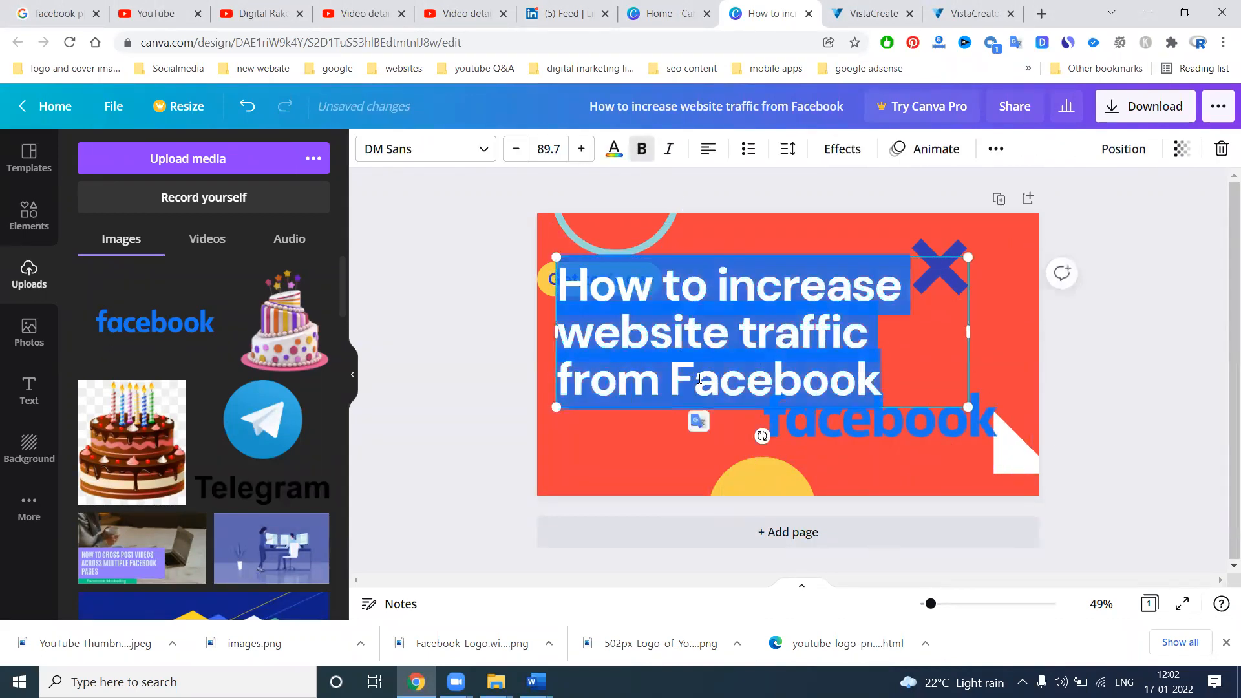
double_click(718, 379)
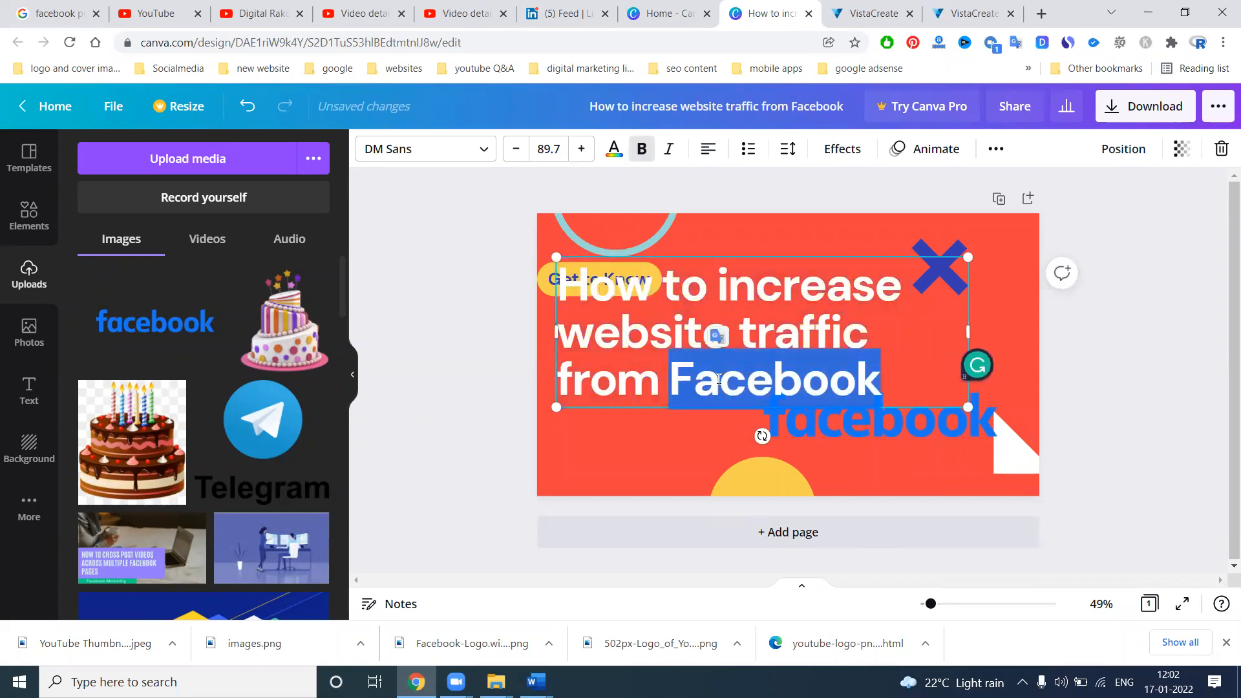
key(BackSpace)
drag(845, 432, 775, 406)
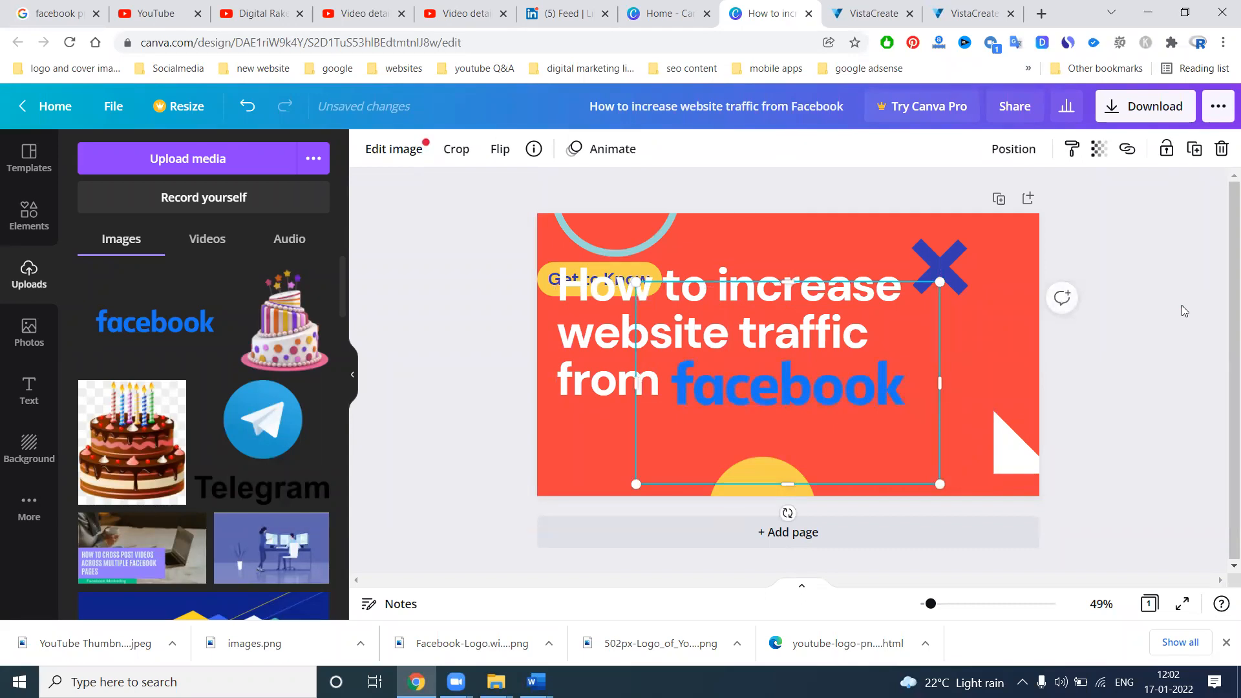
Step: Move the headline down clear of the "Get to Know" label and realign the facebook logo after "from"
click(821, 310)
drag(821, 308, 830, 347)
click(908, 463)
drag(909, 462, 904, 492)
Step: Add the uploaded Subscribe channel logo to the page and place it above the headline, between the circle and the blue X
scroll(194, 395, down, 8)
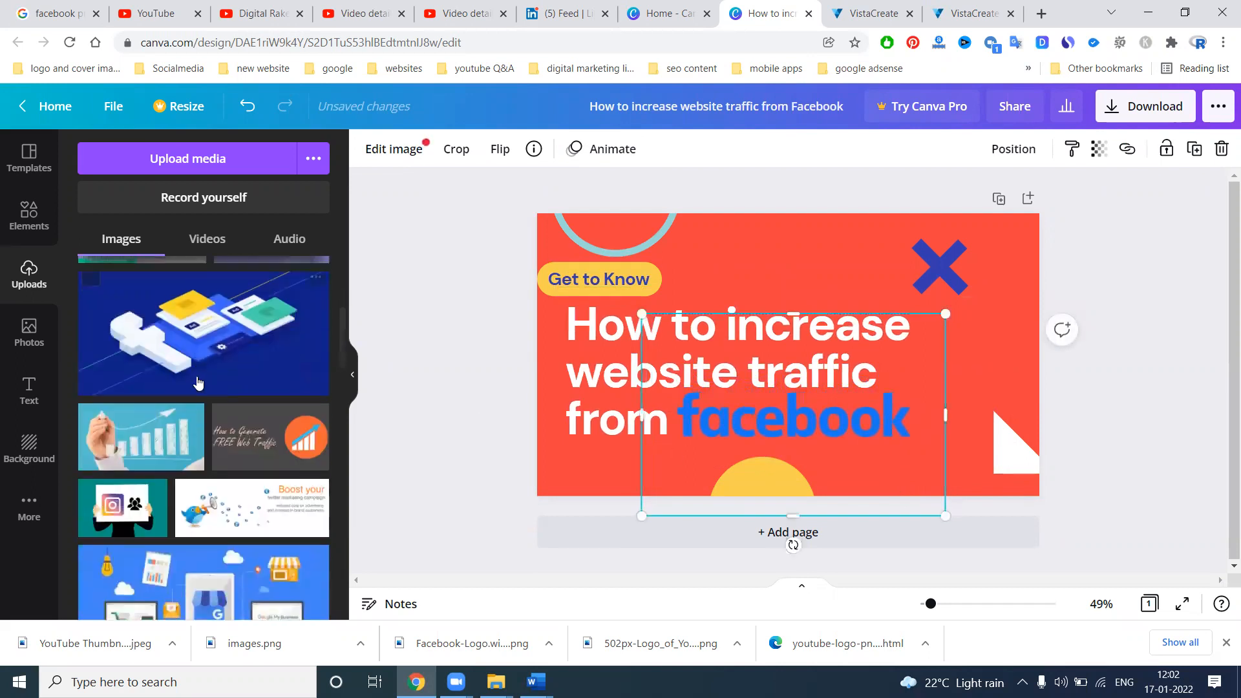
scroll(211, 397, down, 10)
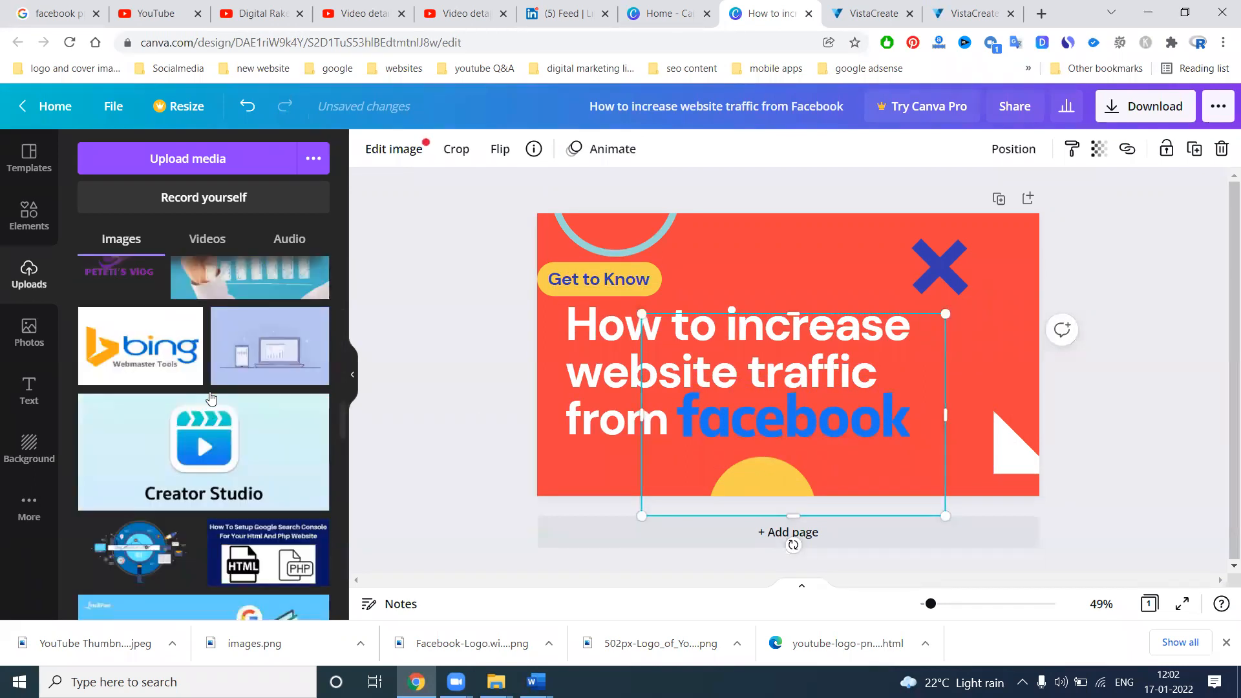
scroll(211, 397, down, 10)
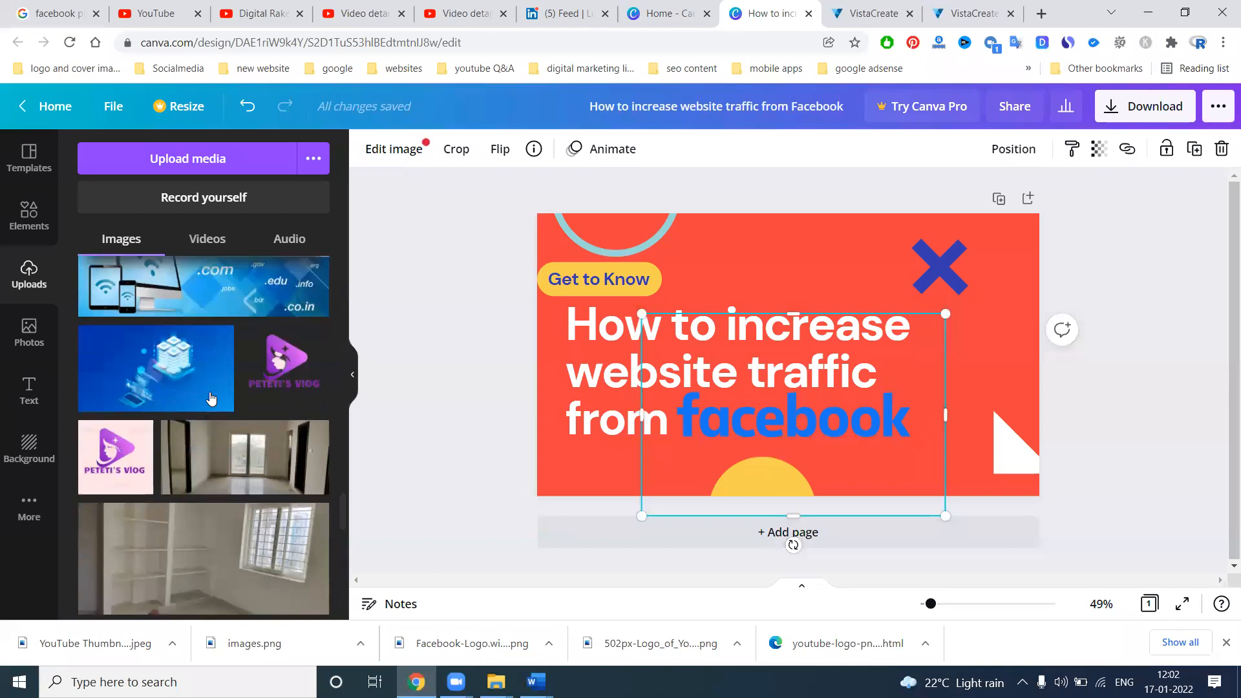
scroll(211, 397, down, 10)
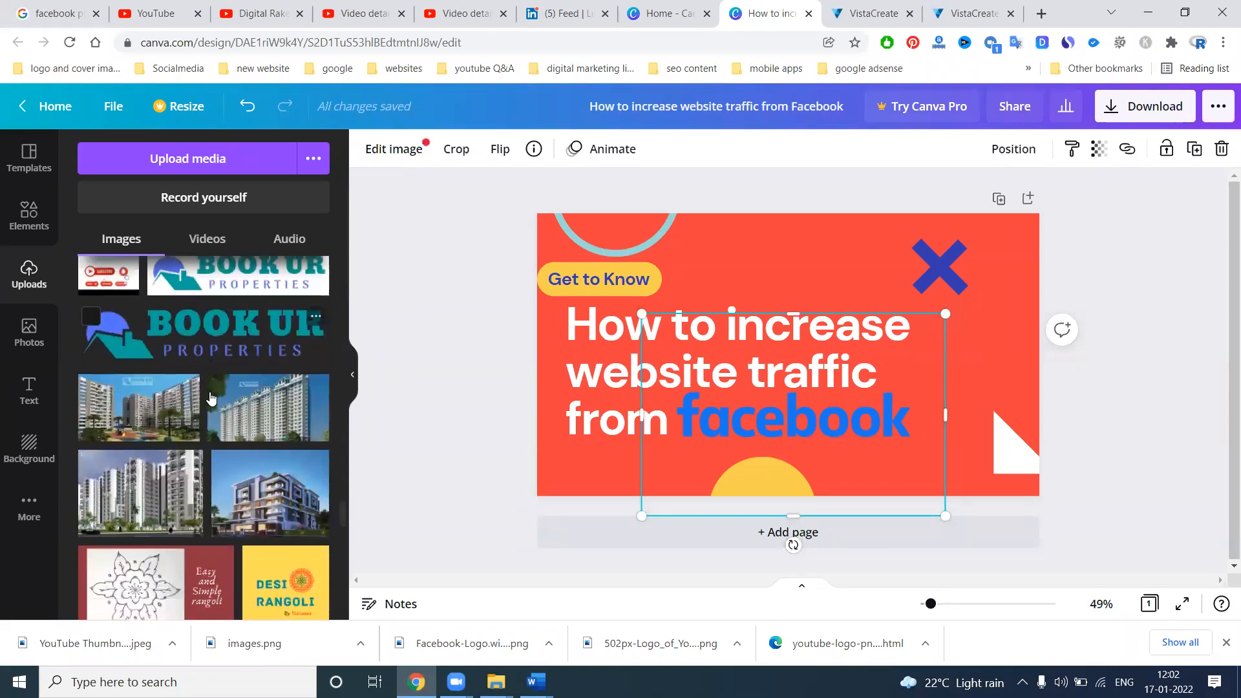
scroll(210, 397, up, 1)
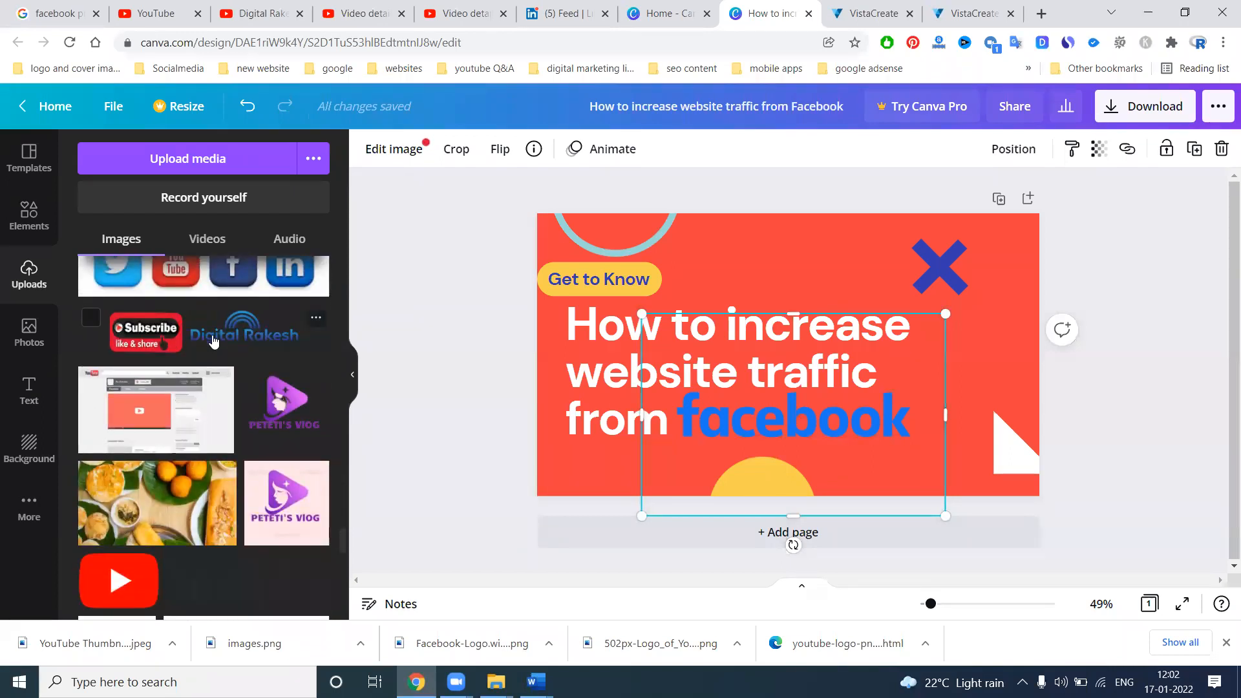
click(213, 336)
drag(729, 363, 737, 258)
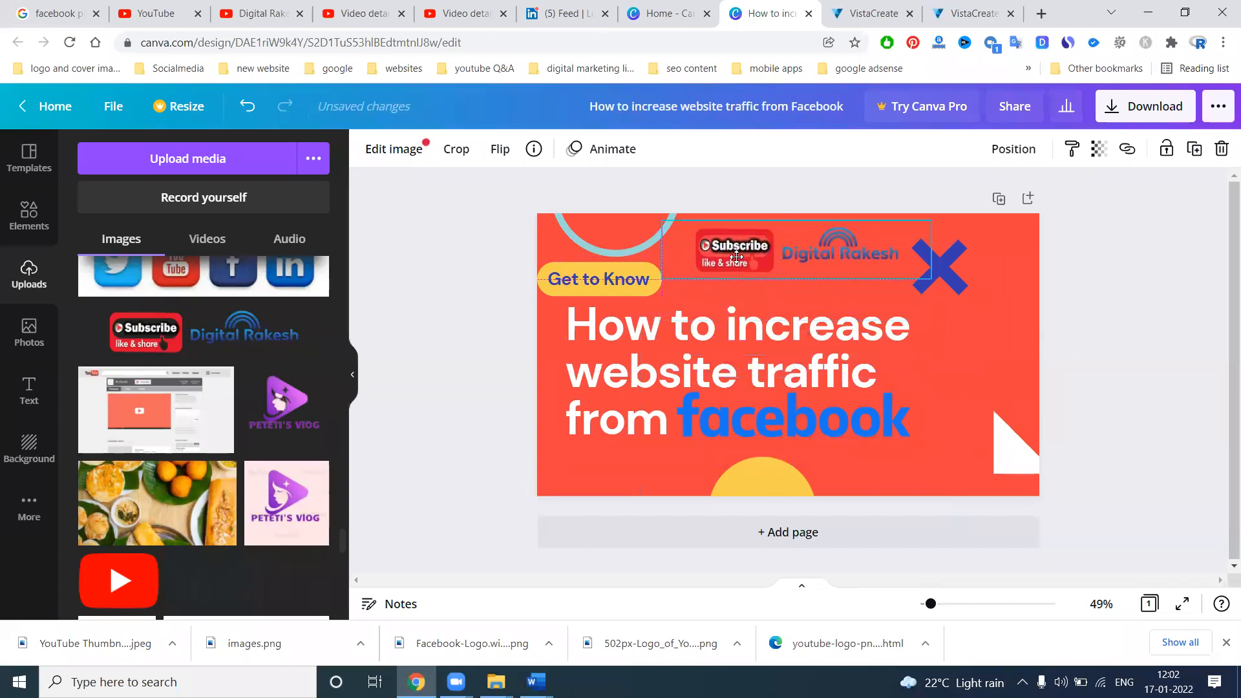
Step: Move the blue X shape into the upper-right corner of the page
double_click(691, 359)
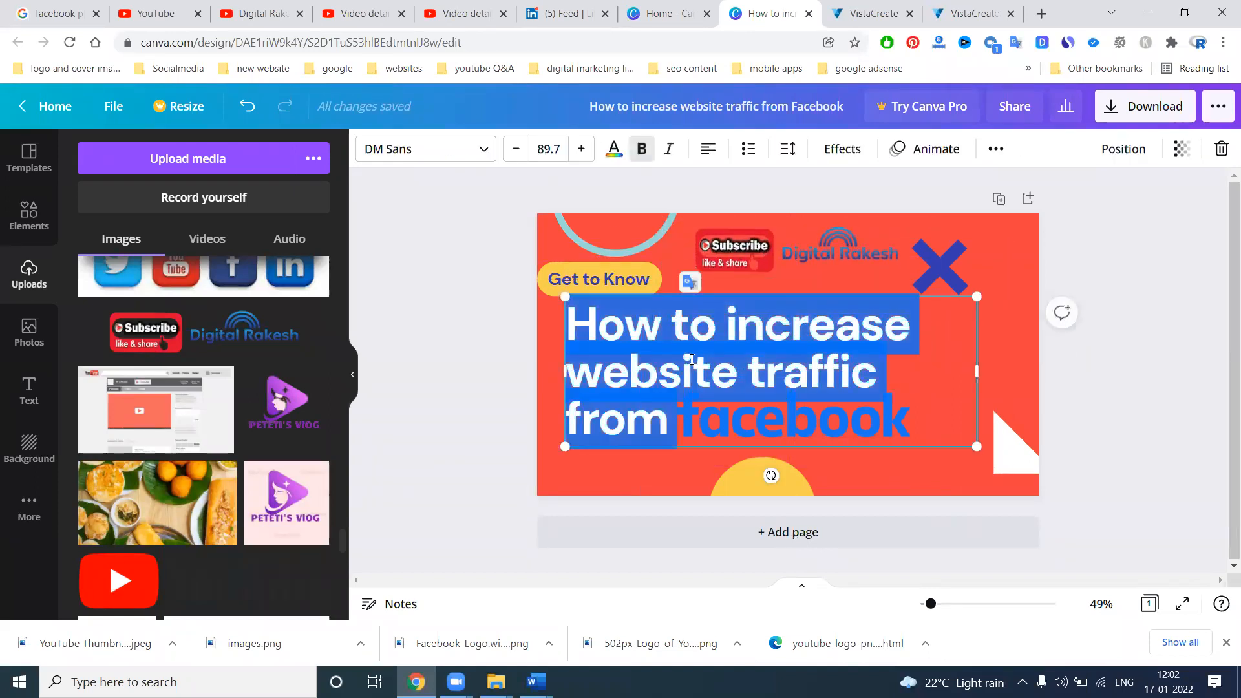
click(1125, 286)
click(841, 253)
drag(961, 268, 1024, 250)
Step: Arrange two white triangles along the page's right edge by duplicating the existing one, with the upper triangle tilted
drag(975, 442, 1003, 359)
key(ctrl+d)
drag(1005, 421, 924, 349)
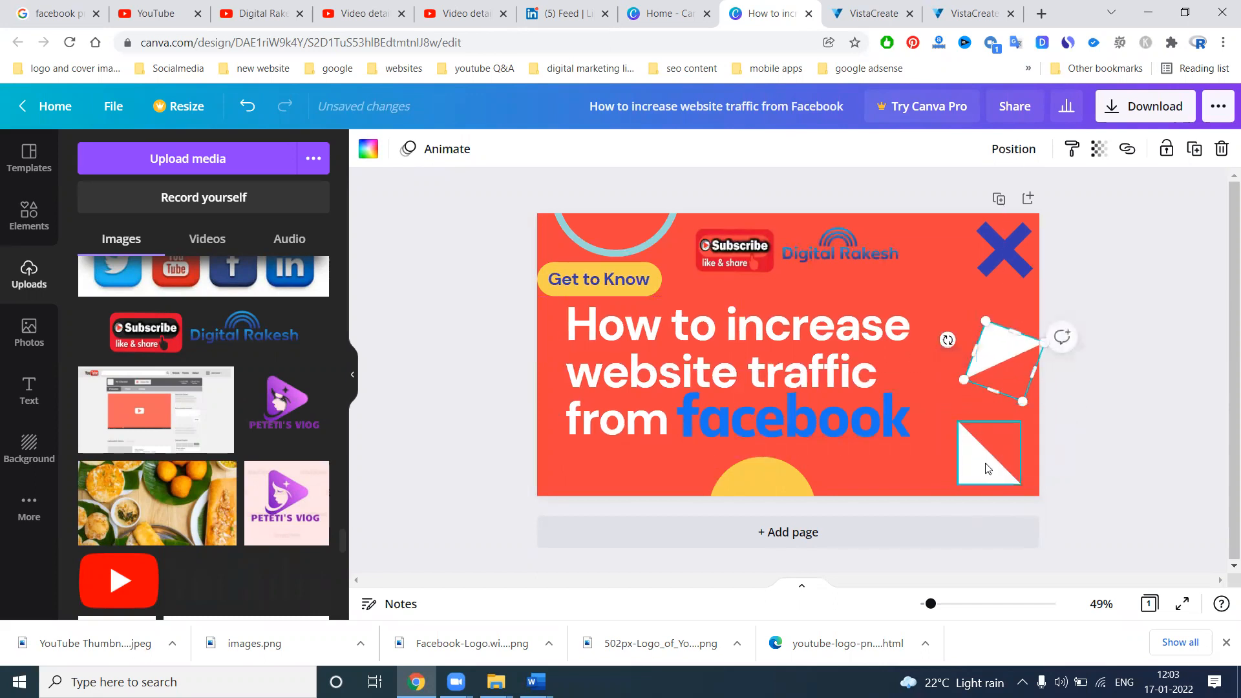
click(1120, 405)
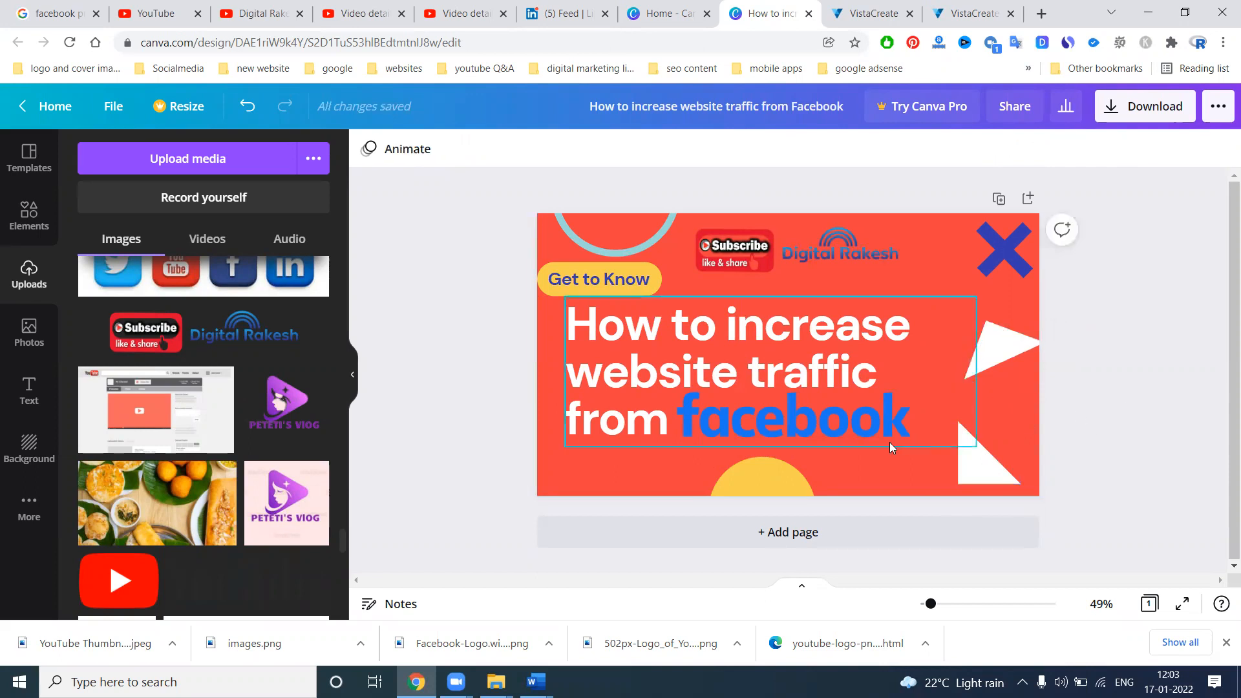
Step: Download the finished thumbnail design as a JPG
click(1121, 116)
click(1066, 219)
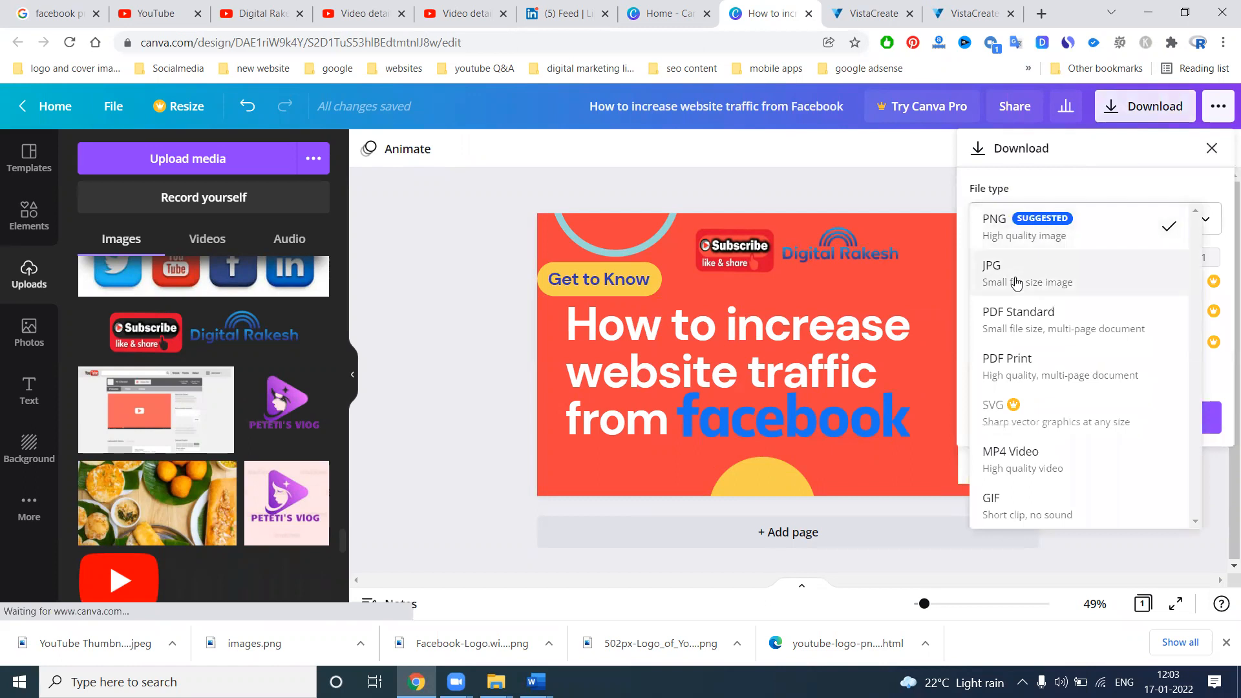
click(1014, 274)
click(1062, 424)
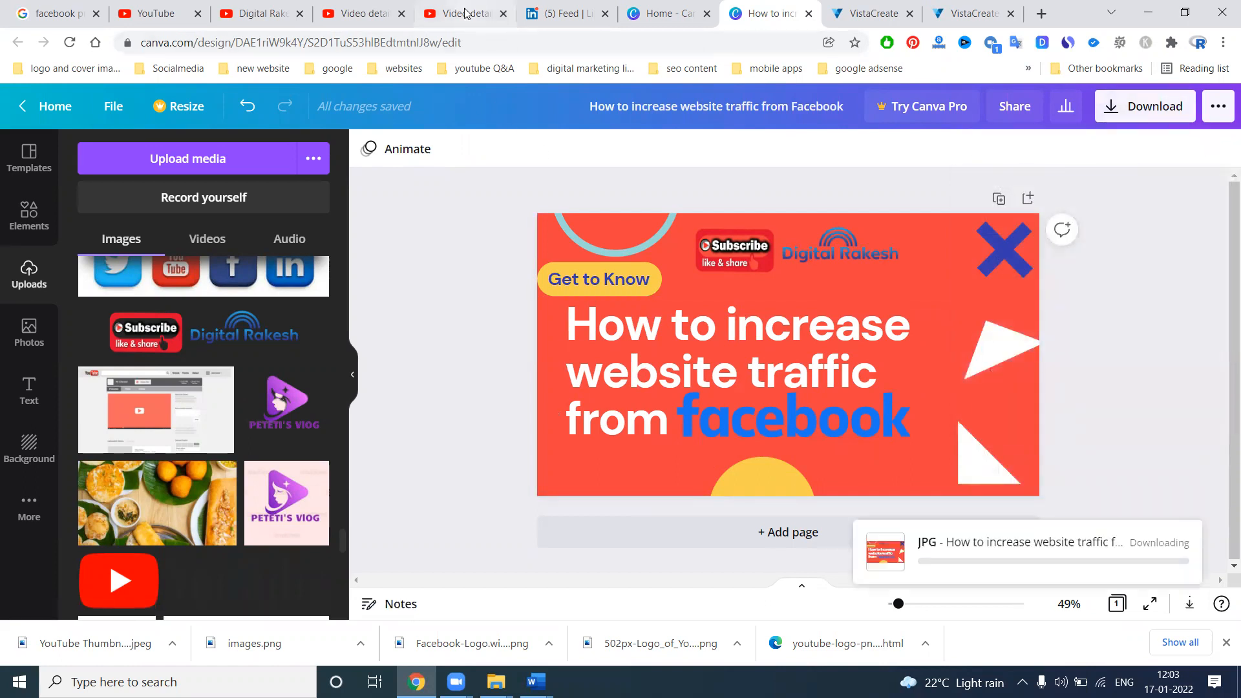
Step: In YouTube Studio, upload "How to increase website traffic from Facebook" from Downloads as the video's thumbnail and save the video details
click(465, 13)
scroll(321, 401, down, 7)
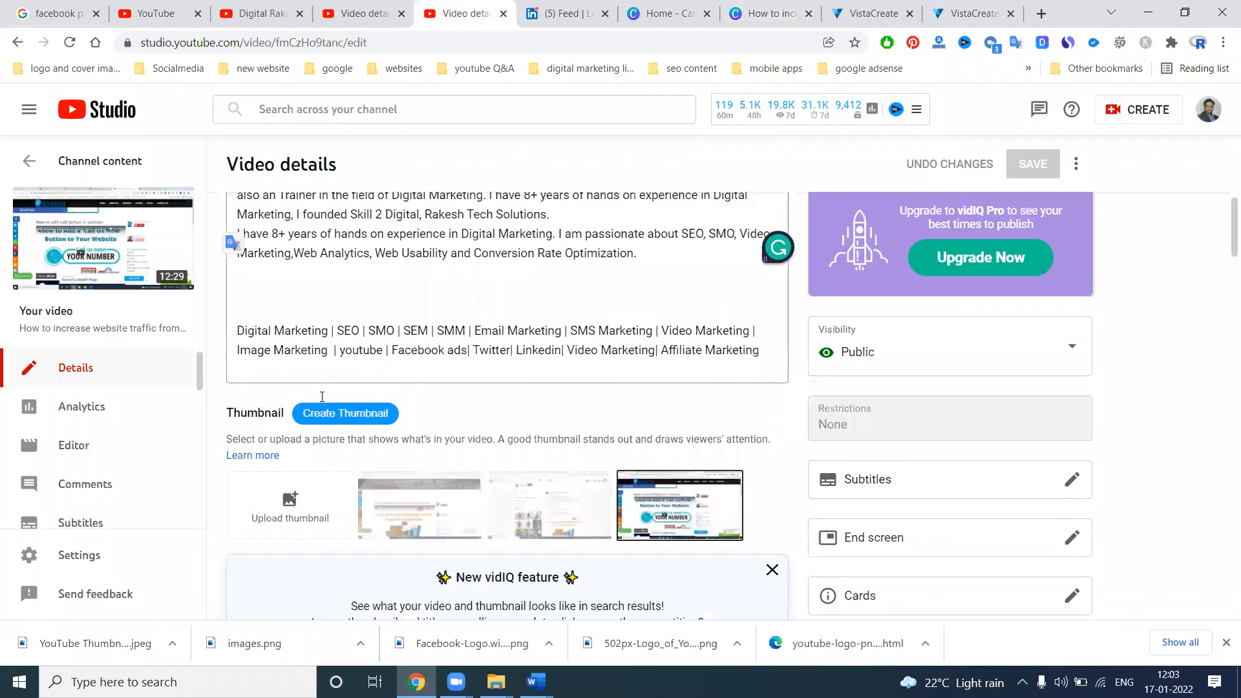
scroll(321, 400, up, 5)
scroll(321, 401, up, 3)
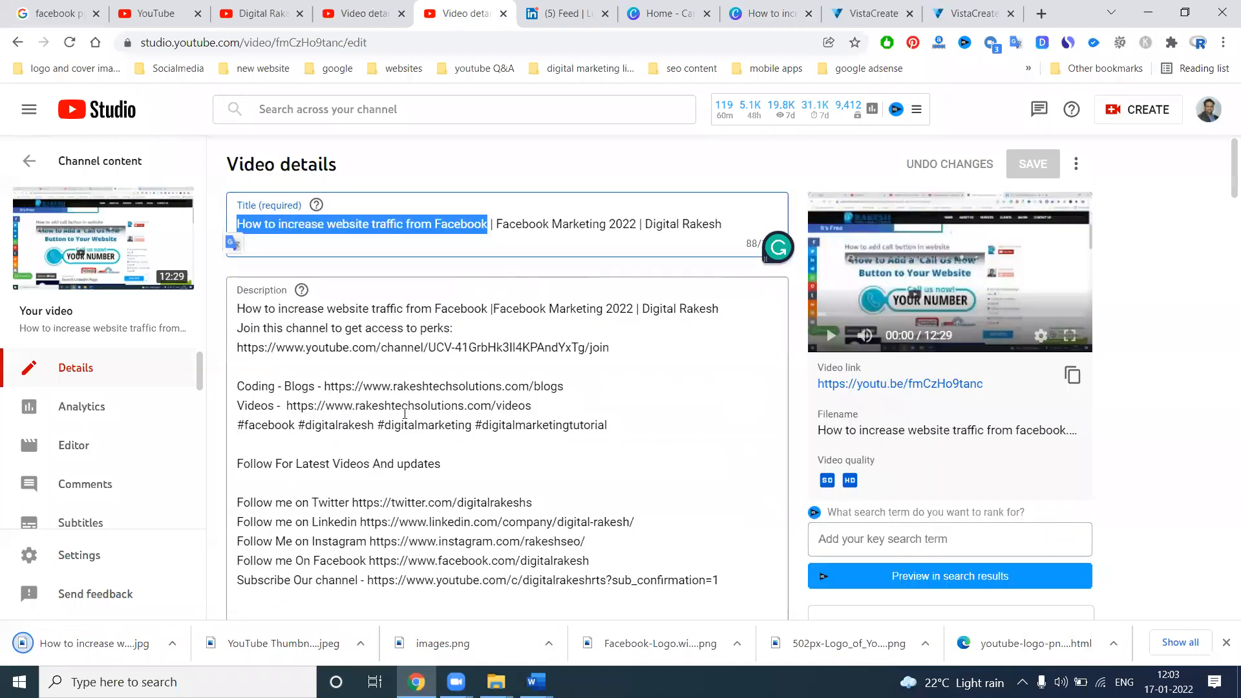
scroll(404, 414, down, 10)
click(304, 349)
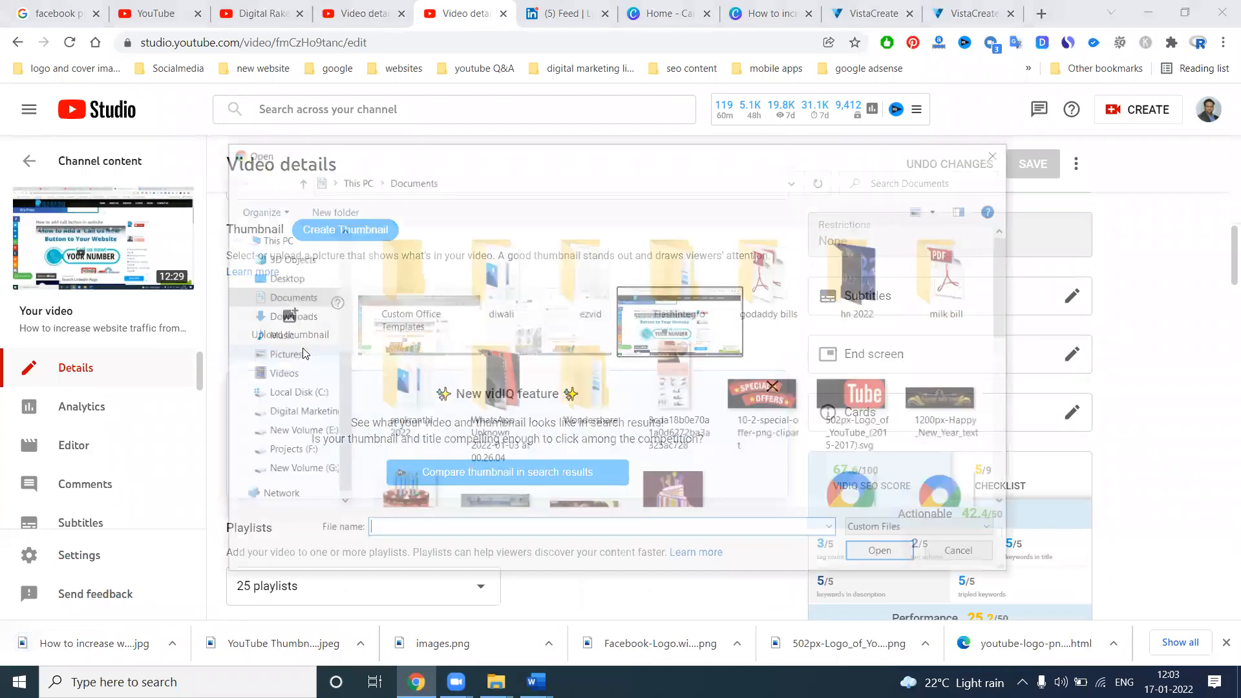
click(291, 317)
scroll(566, 370, down, 3)
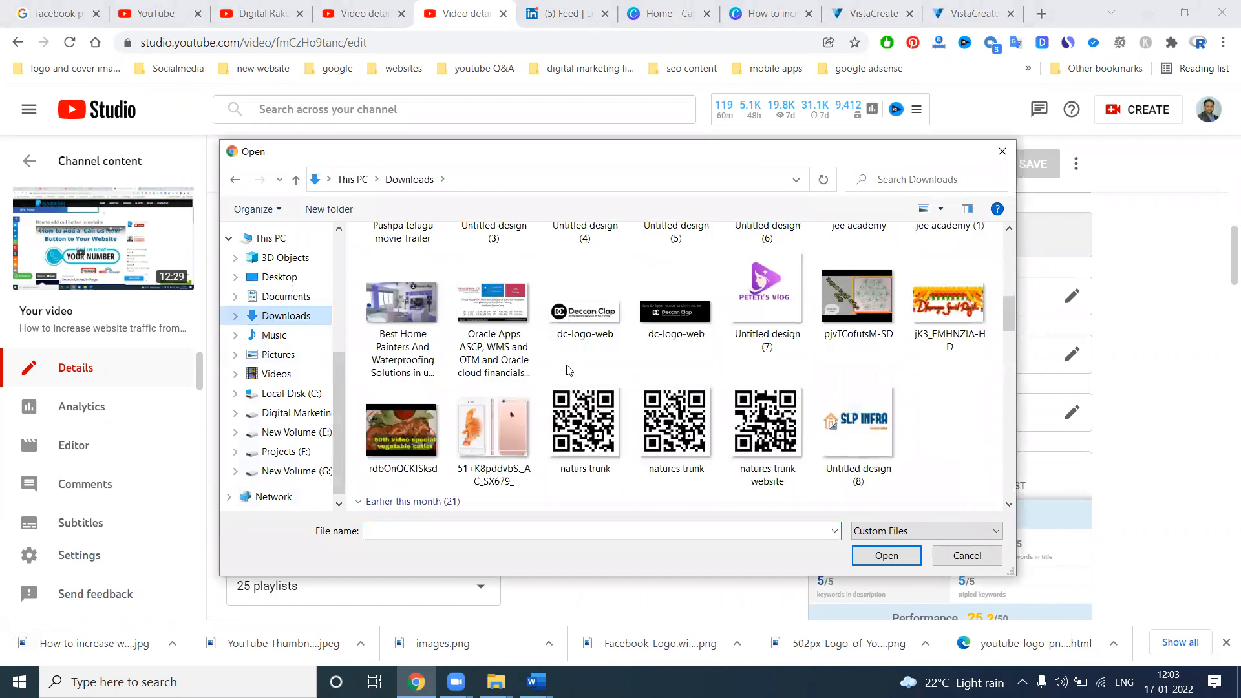
scroll(567, 370, down, 15)
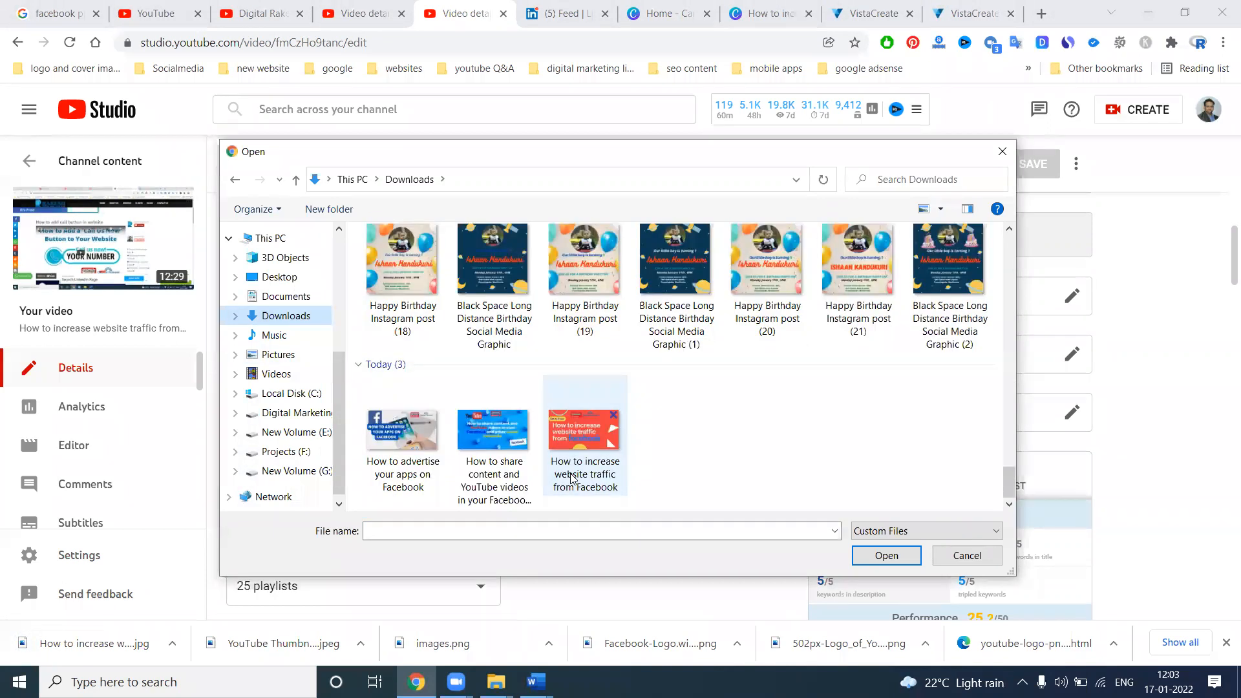
click(570, 477)
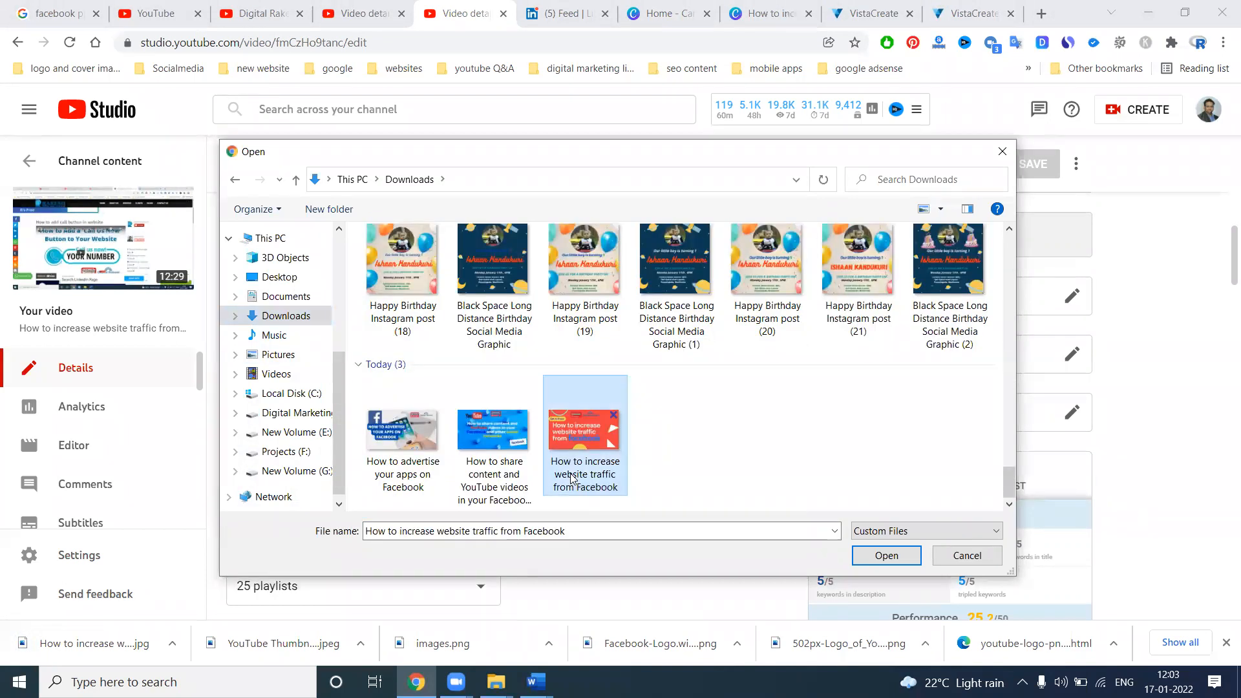
double_click(592, 443)
click(1045, 161)
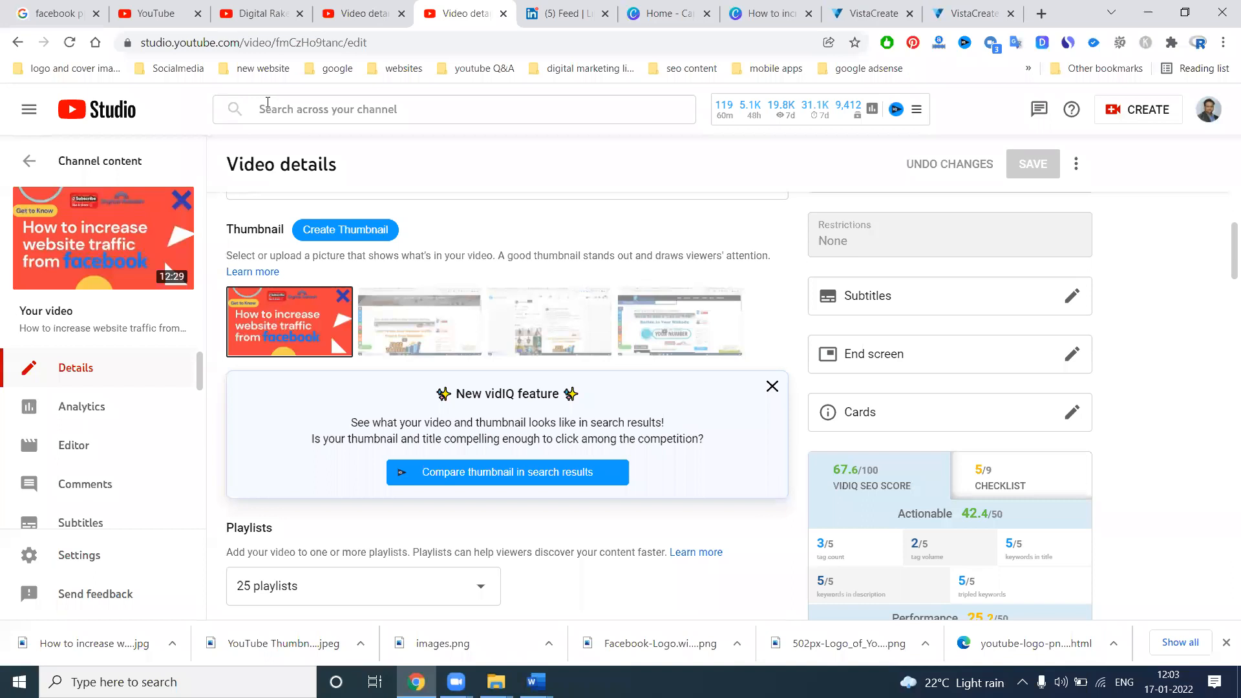
Step: Review the YouTube channel's uploads, the finished Canva thumbnail, the VistaCreate project and the Google homepage
click(256, 22)
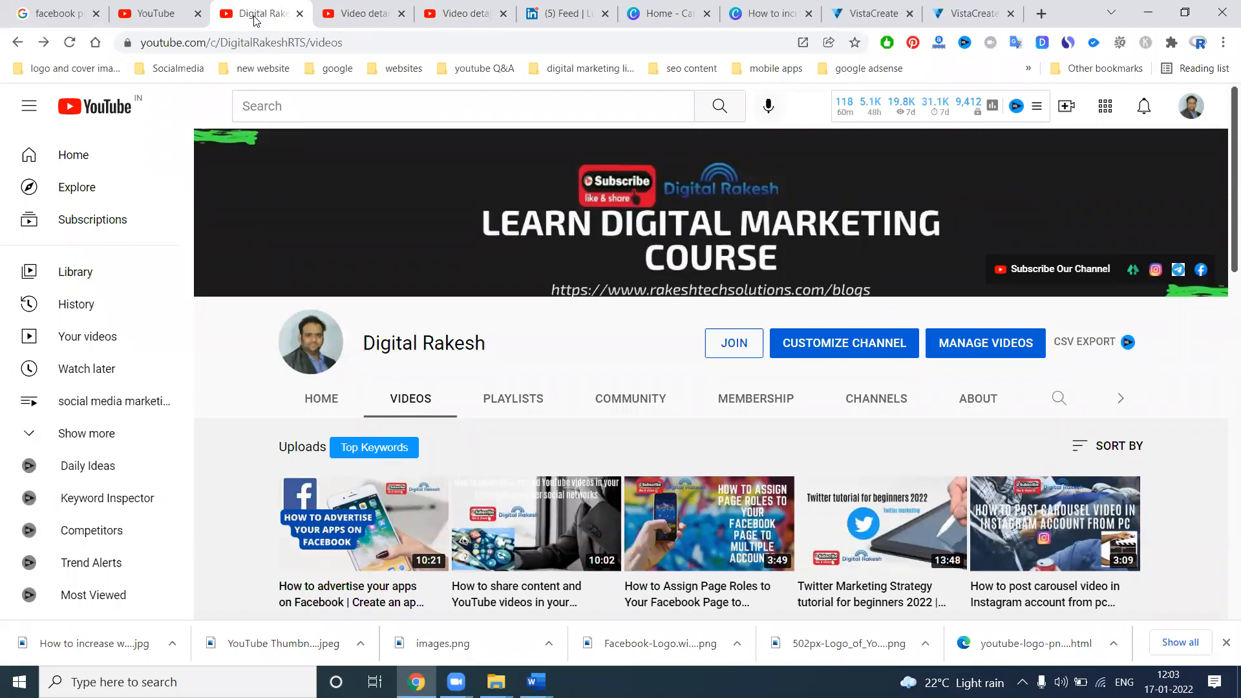
click(752, 6)
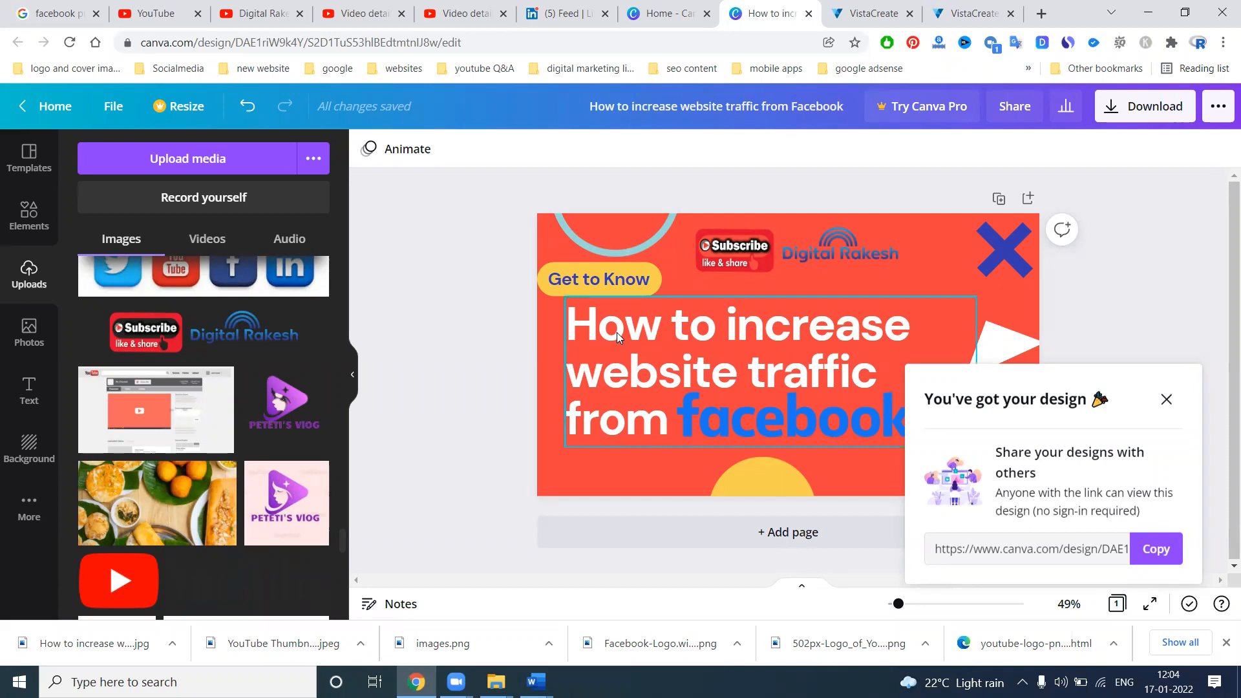
click(930, 9)
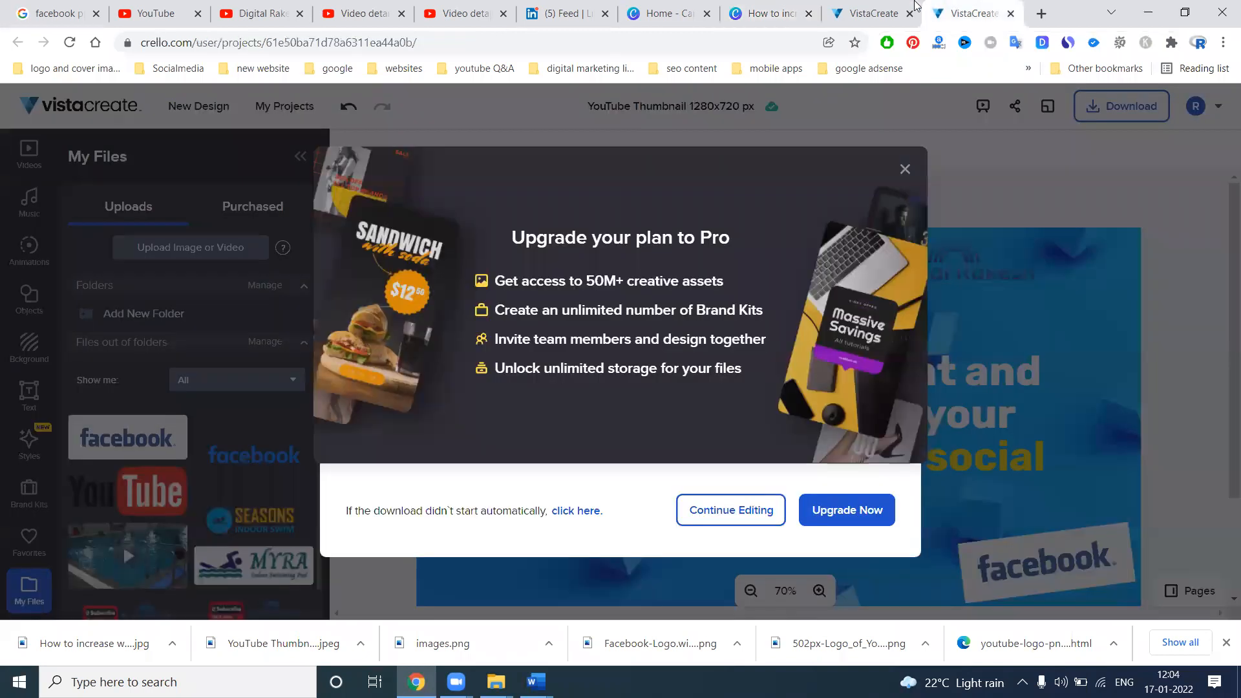
click(747, 6)
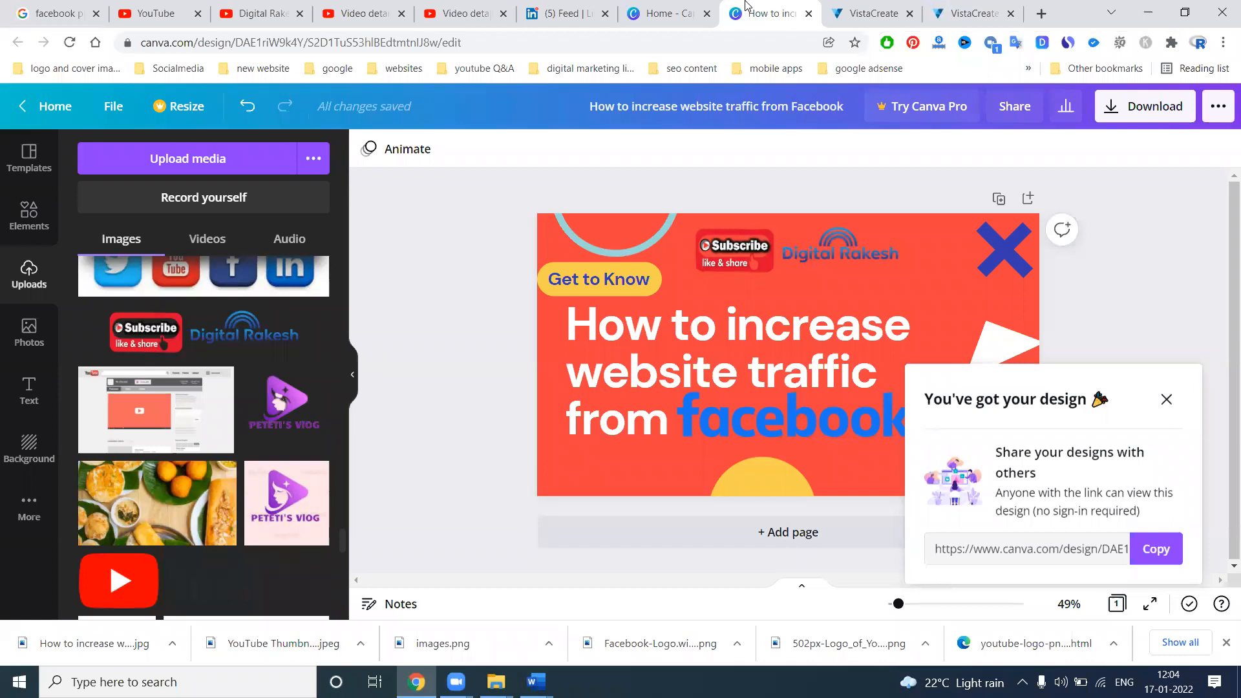
click(55, 13)
click(42, 111)
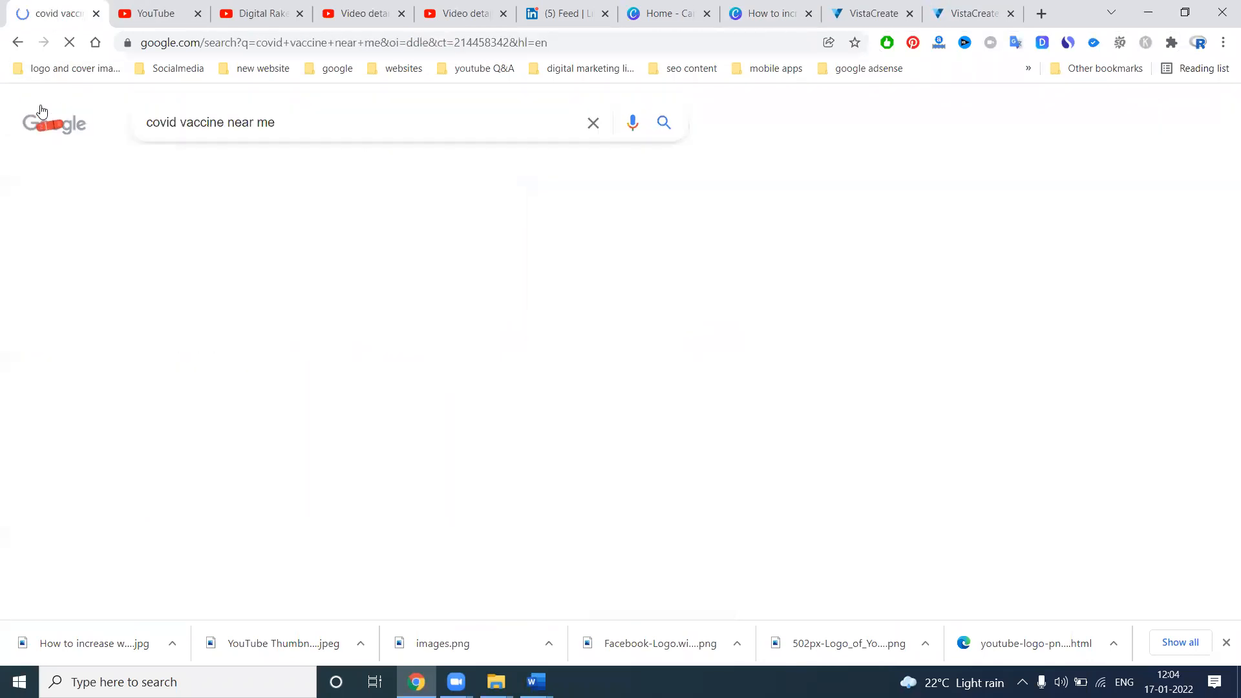
click(30, 122)
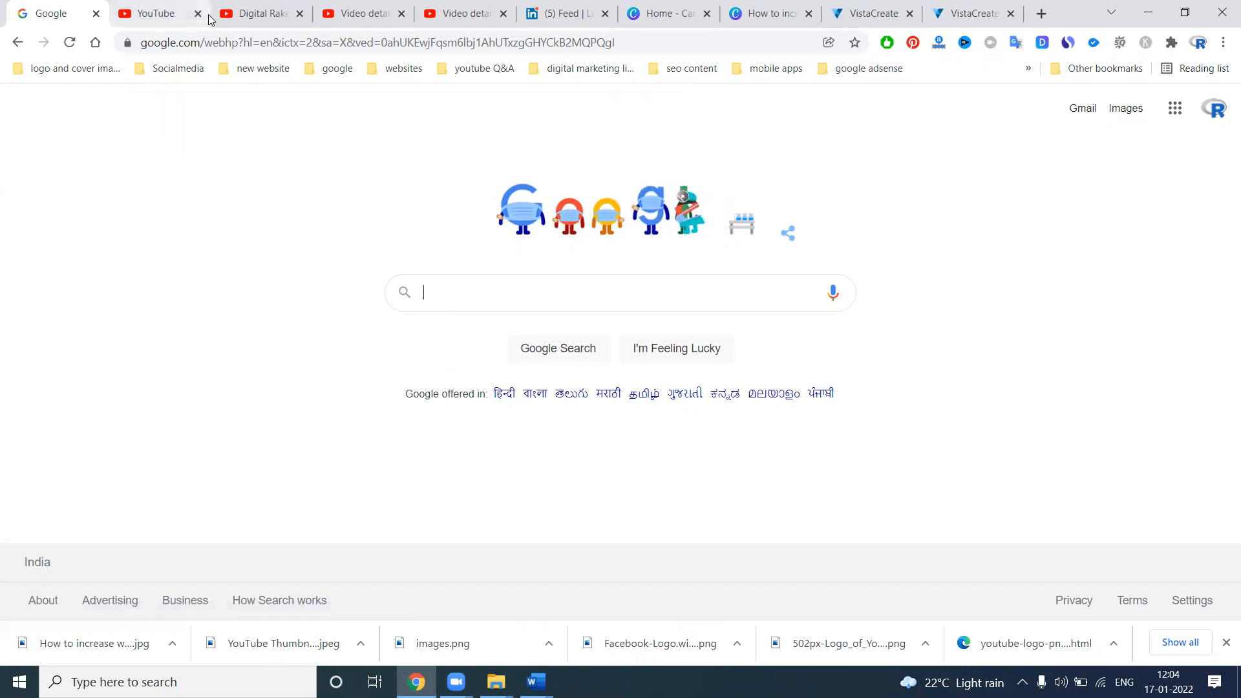
click(257, 13)
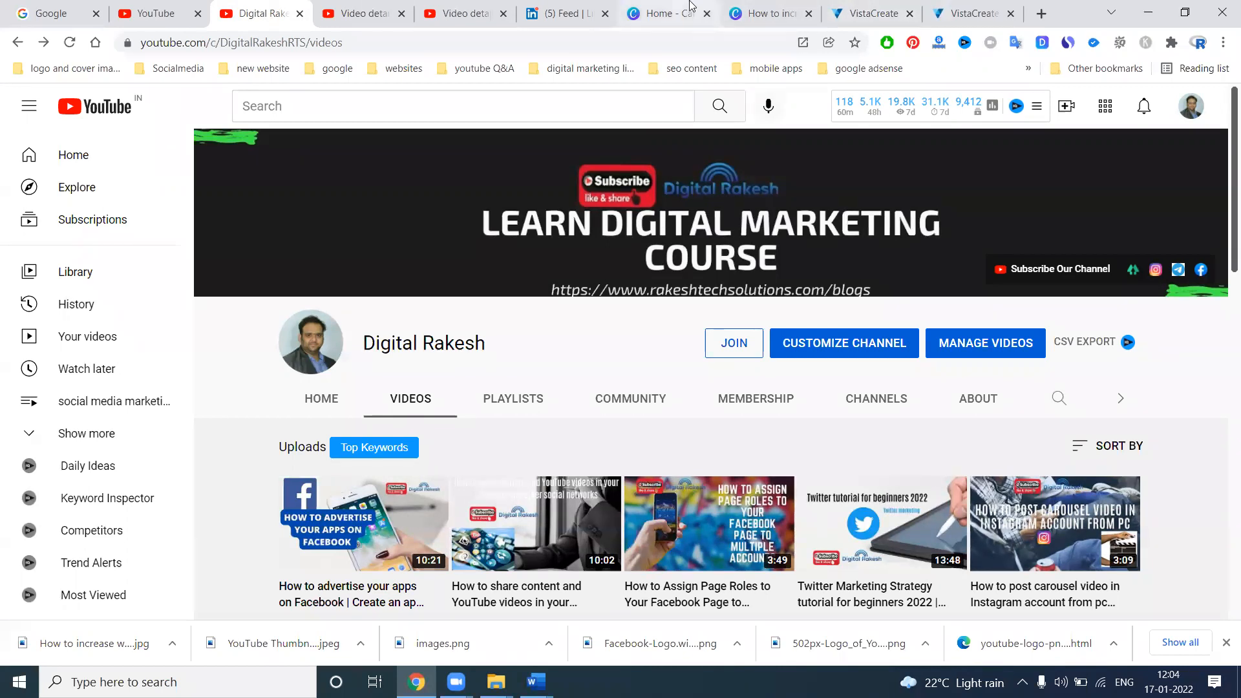
click(662, 13)
Step: In the Canva thumbnail design, try out the recommended stock photo of a woman and remove it from the page
click(736, 6)
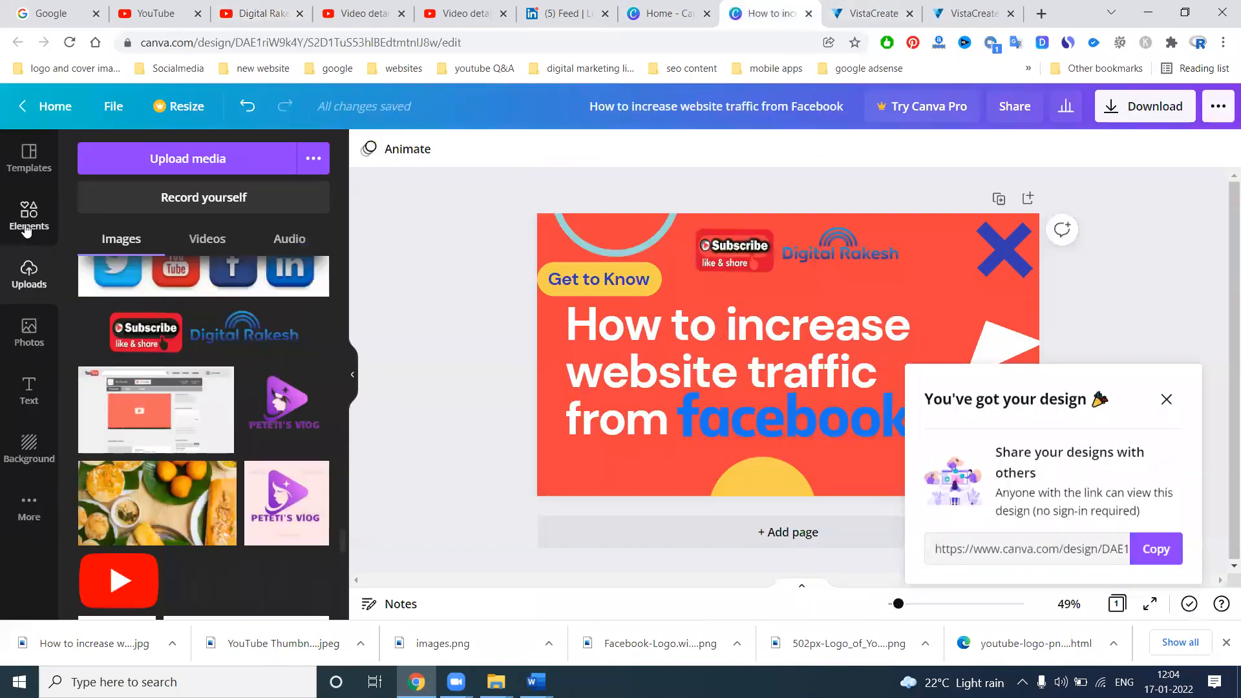
click(29, 330)
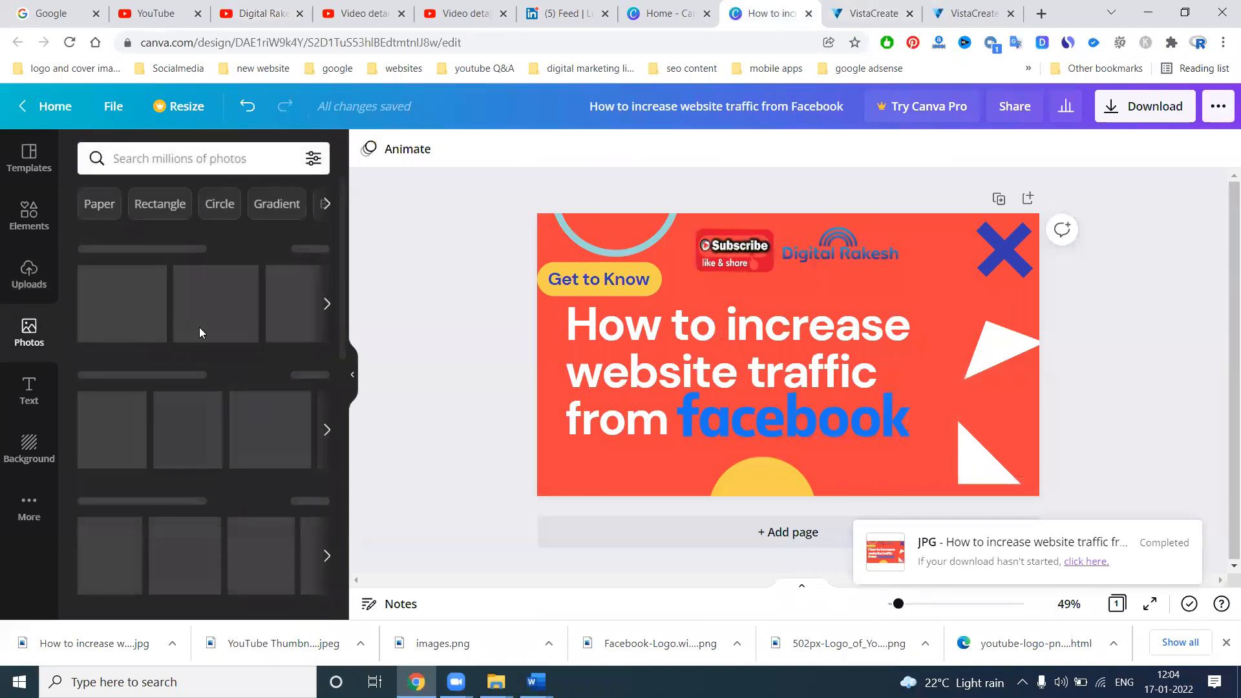
click(223, 430)
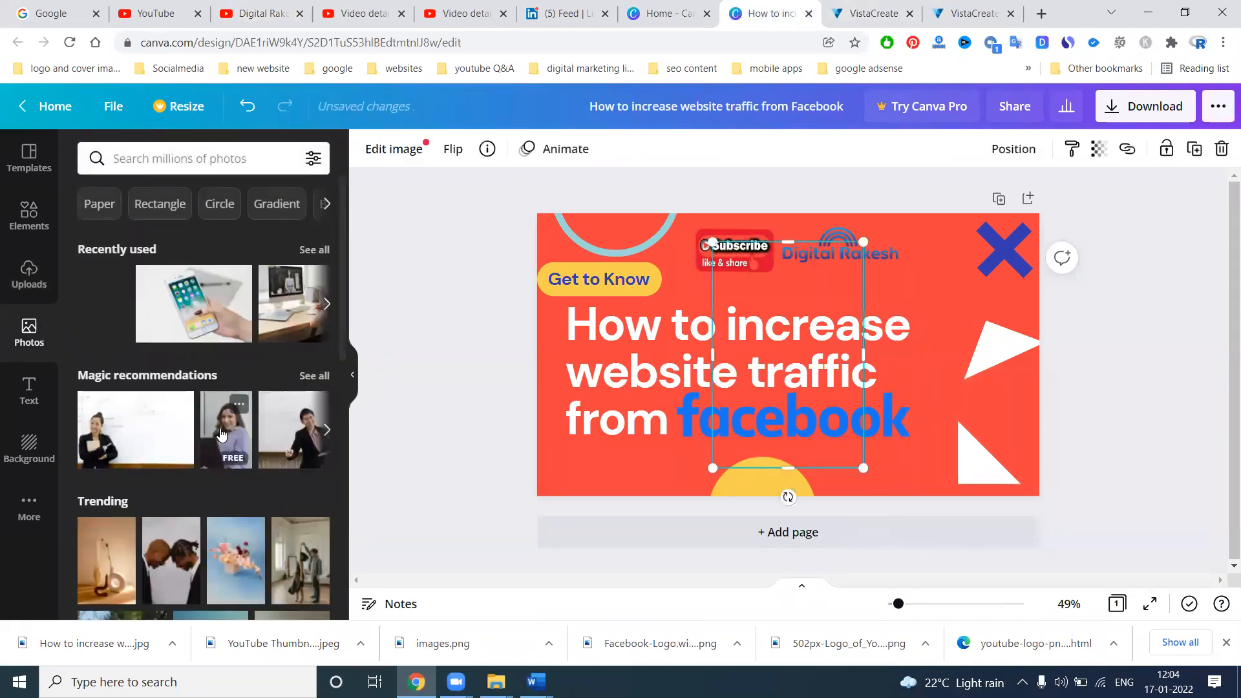
key(Delete)
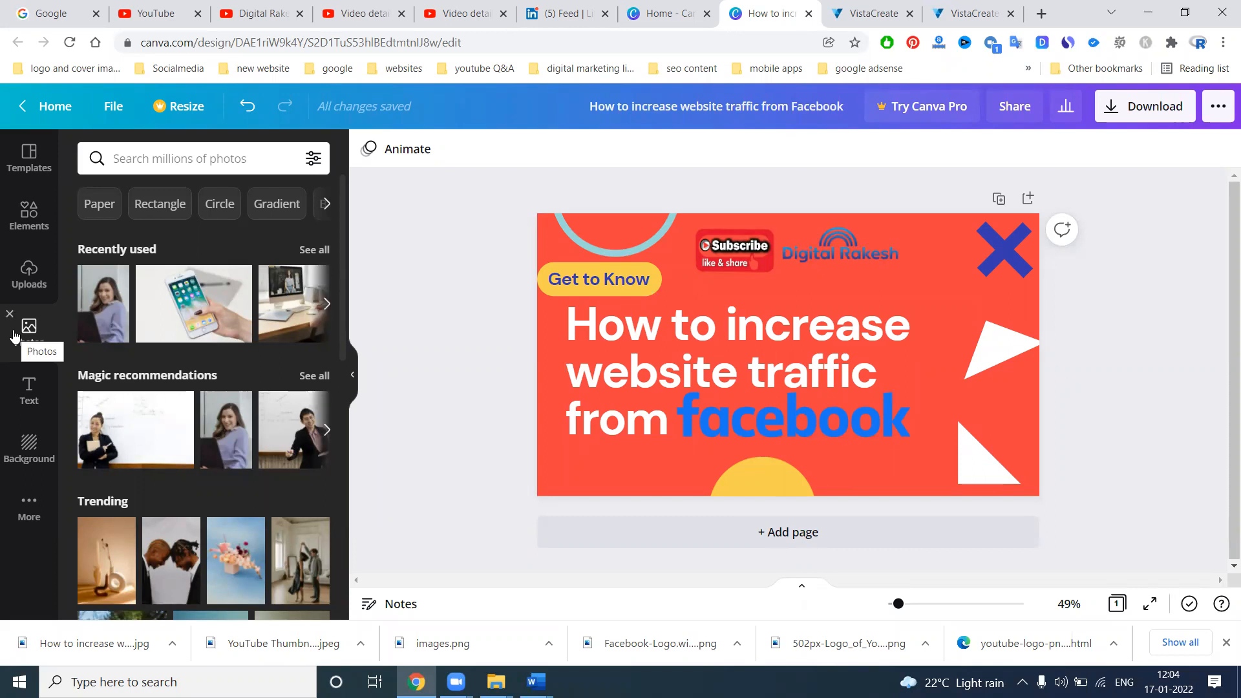
Step: Try out the uploaded photo of a man pointing sideways on the page and delete it
click(29, 272)
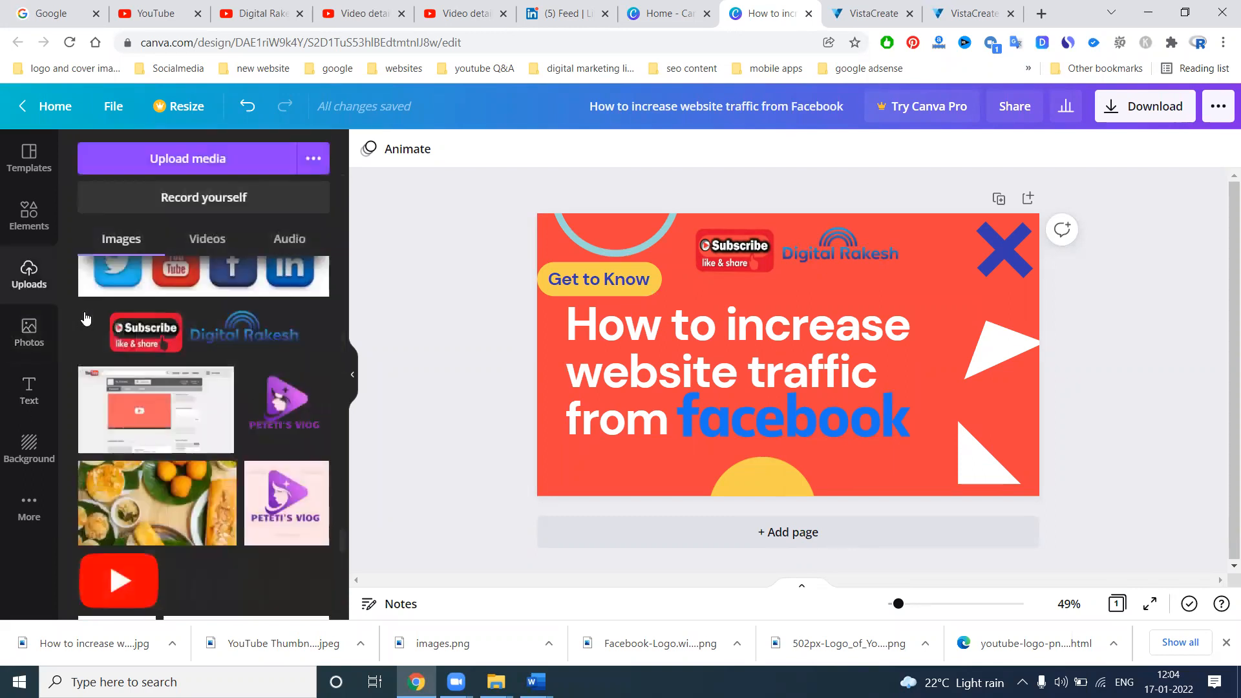
scroll(180, 349, down, 10)
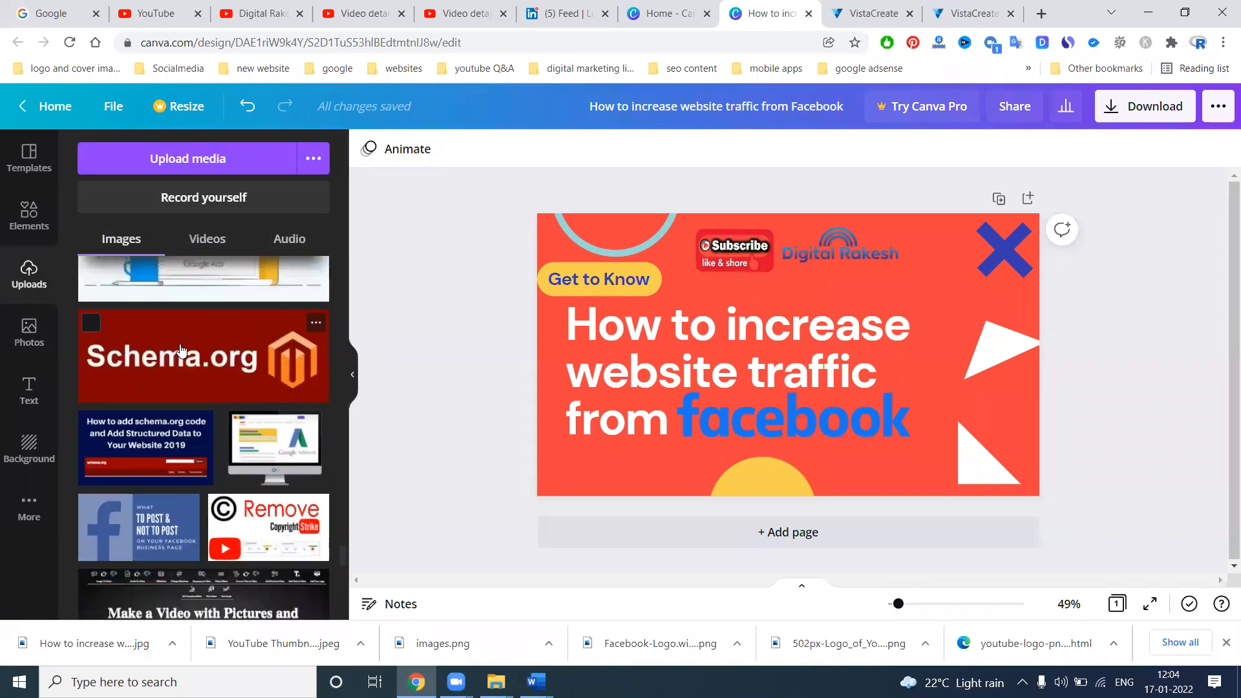
scroll(181, 350, up, 5)
click(261, 345)
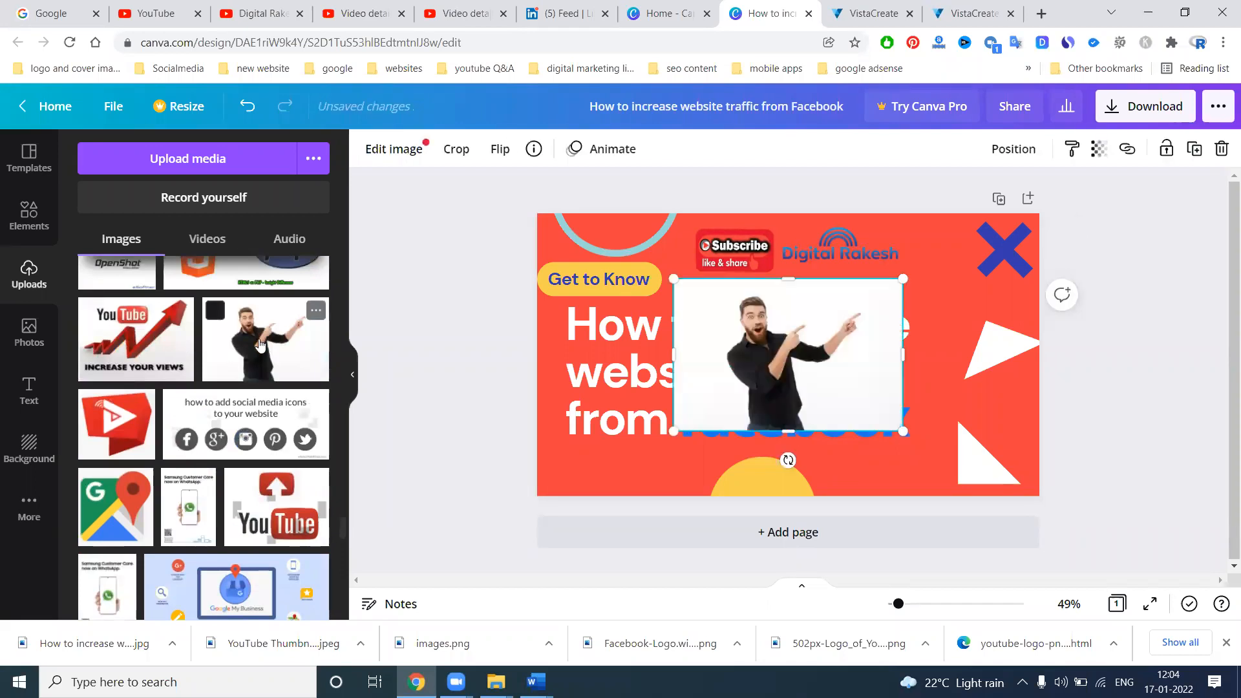
key(Delete)
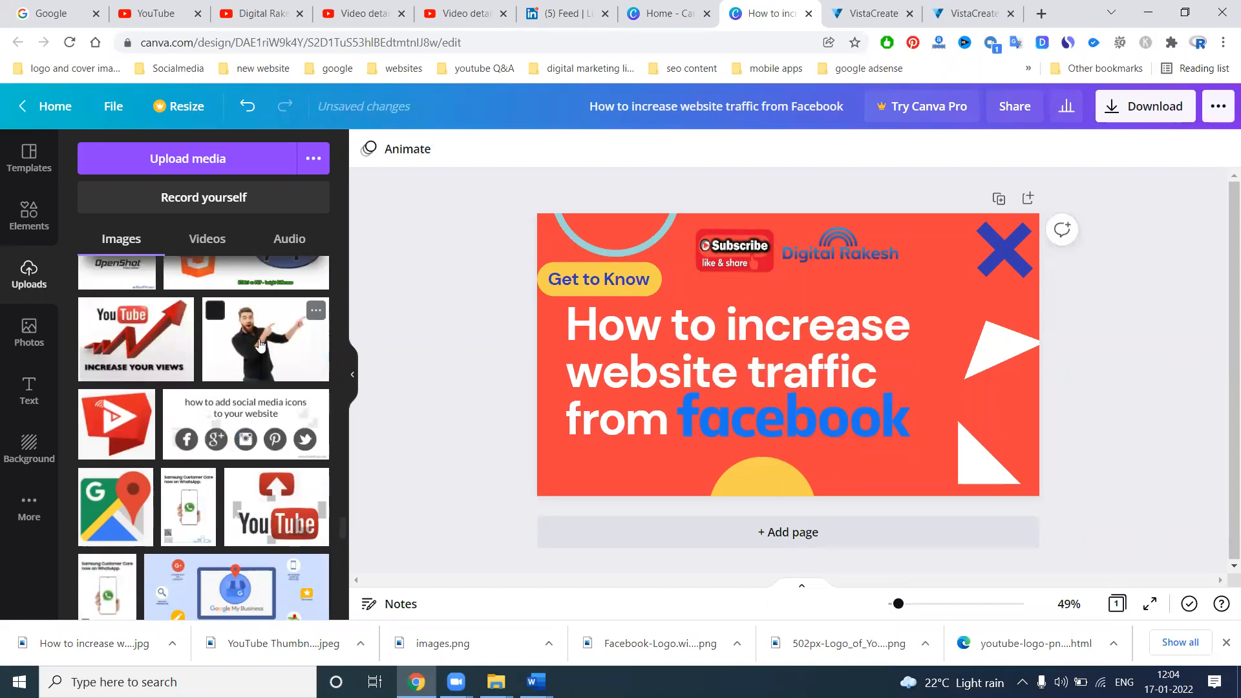
Step: Switch back to the YouTube channel's videos page
click(248, 14)
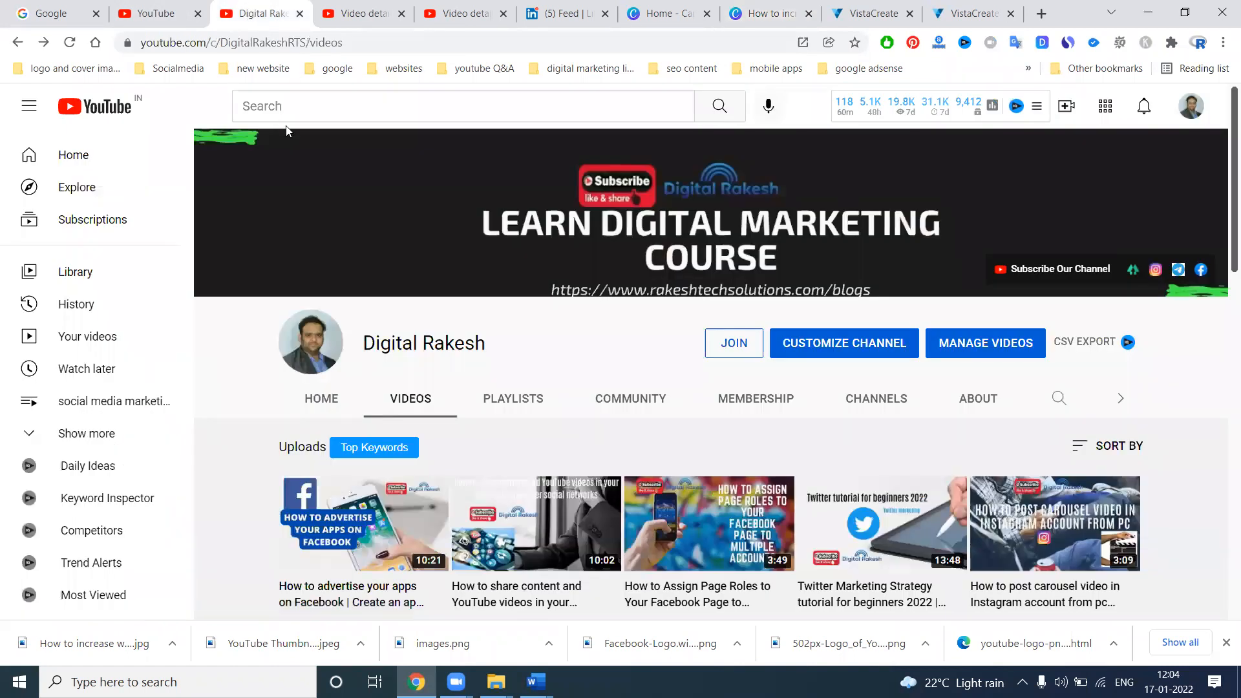